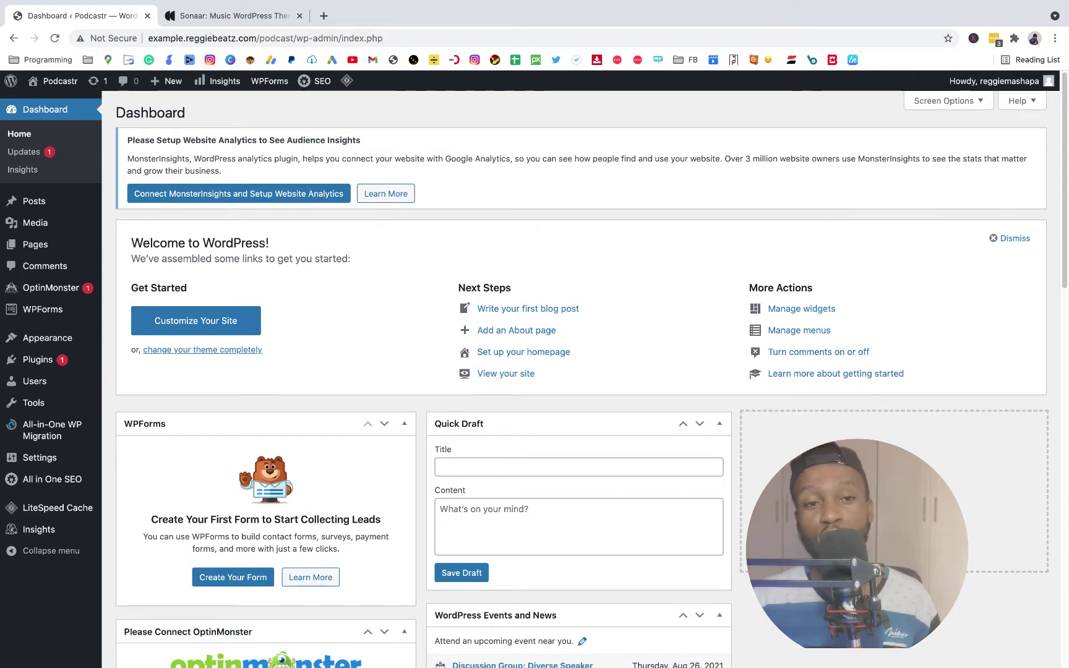
# Step: Switch to the Sonaar website and open its podcast WordPress themes page
pyautogui.click(235, 16)
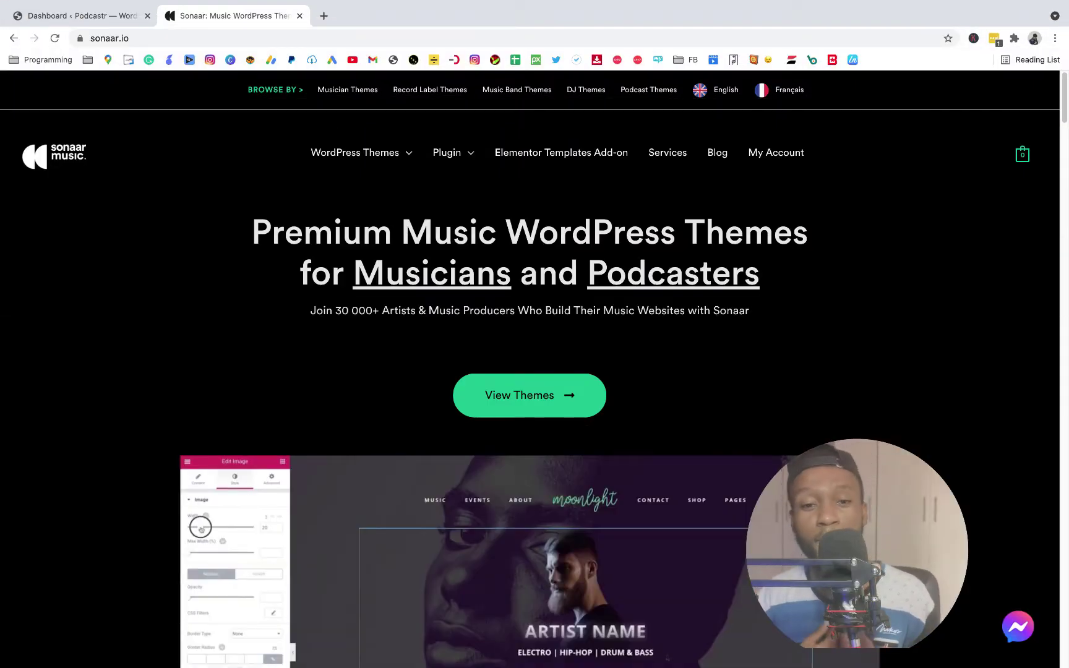
pyautogui.scroll(-2, 580, 410)
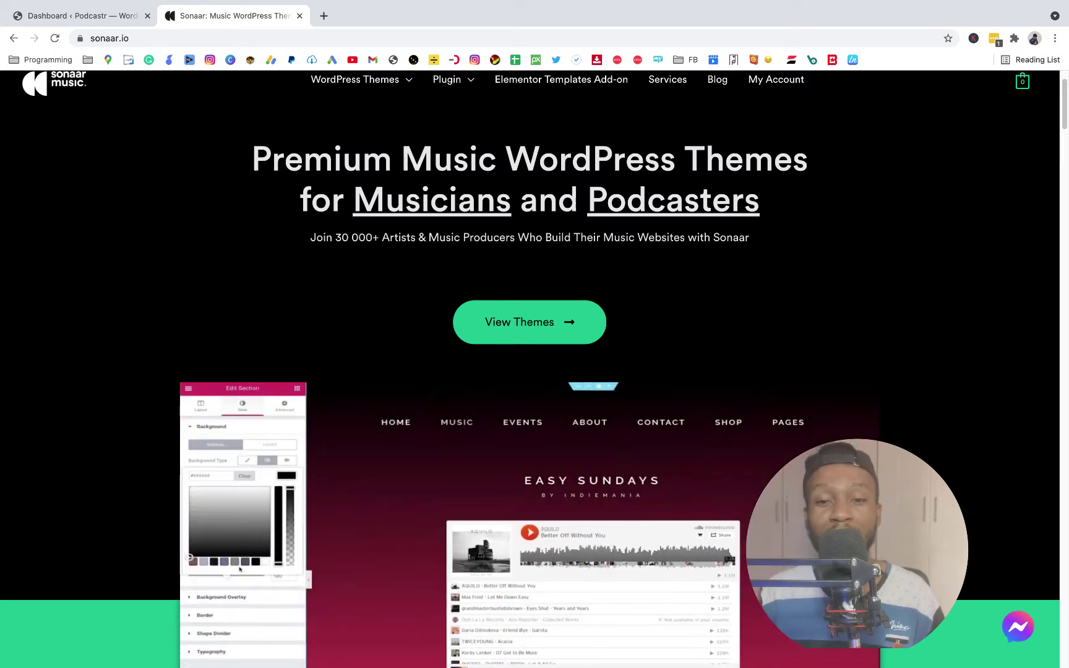
pyautogui.scroll(2, 641, 310)
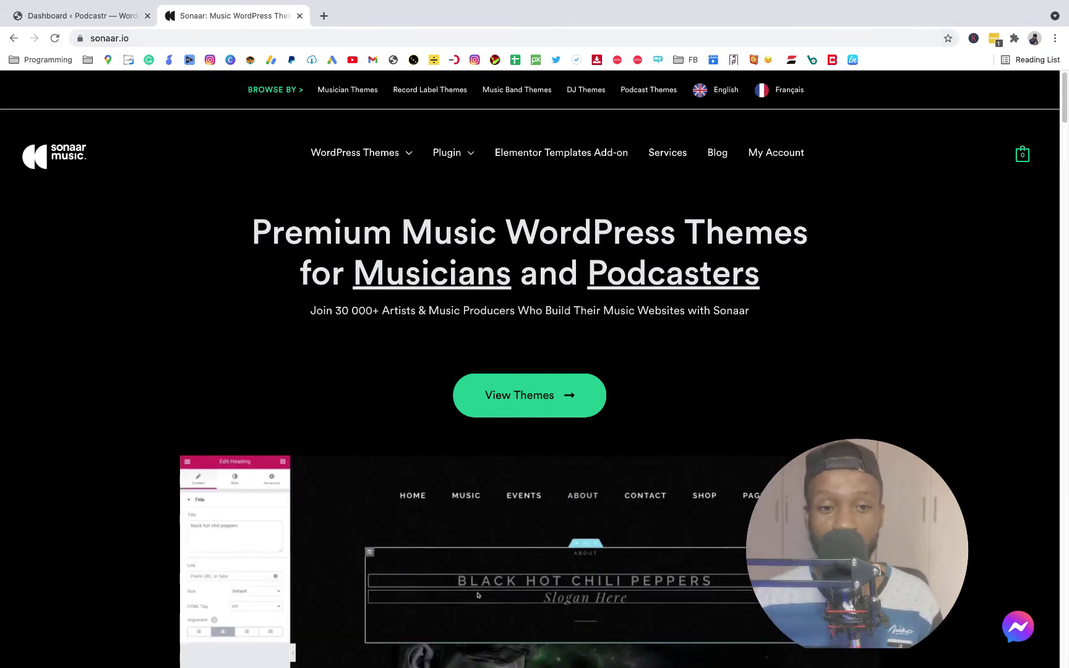
pyautogui.moveTo(450, 168)
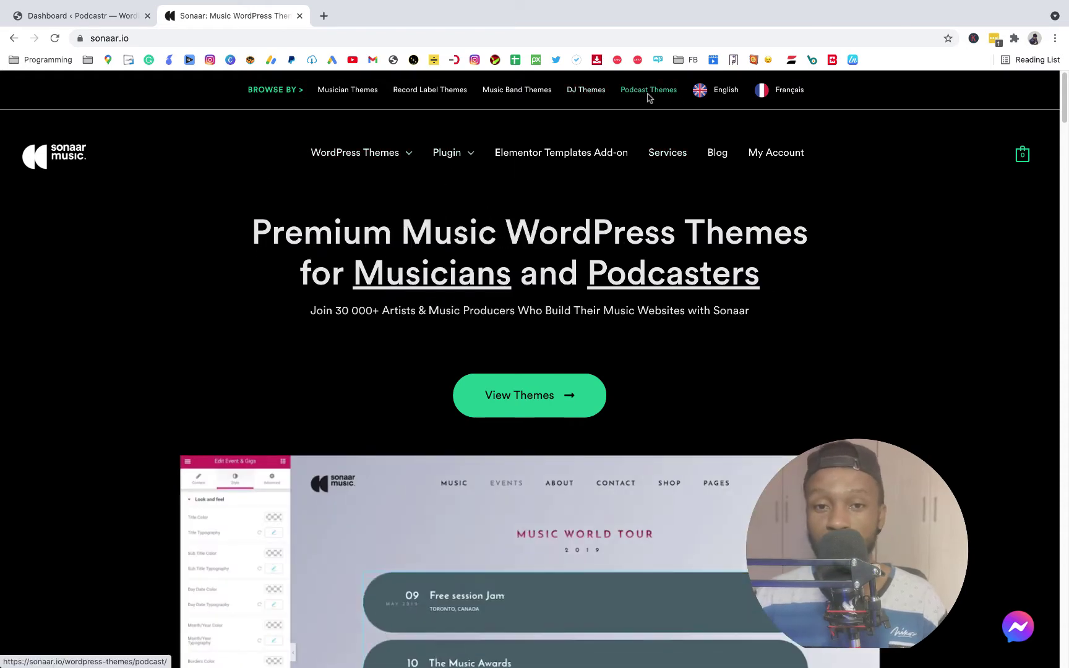
pyautogui.click(650, 94)
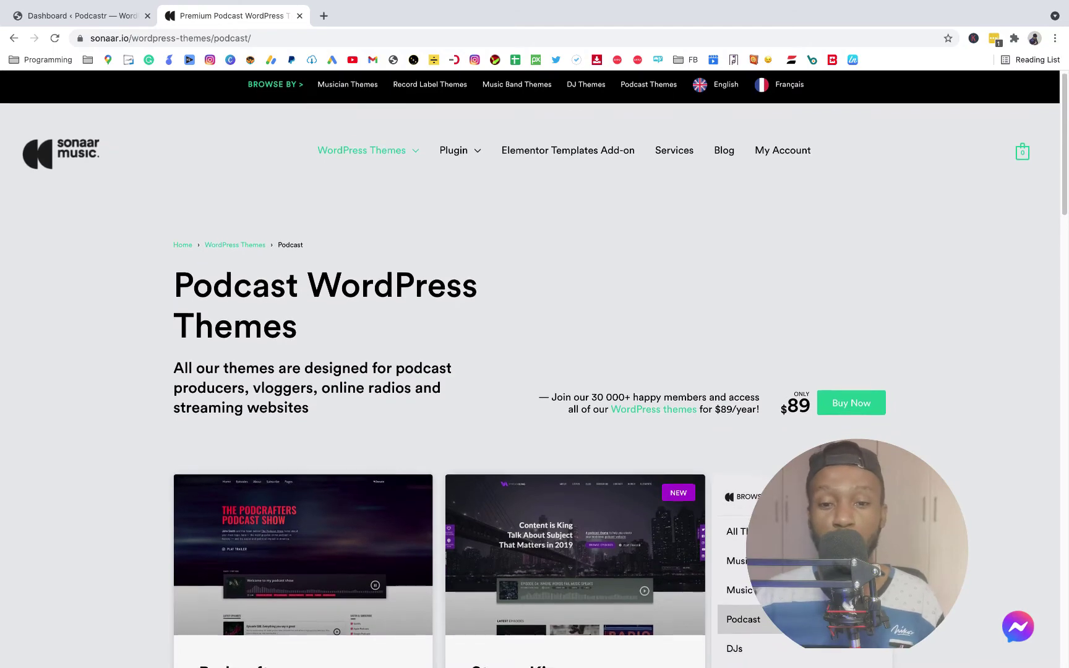
# Step: Examine the available podcast themes and the yearly membership offer on the Podcast WordPress Themes page
pyautogui.scroll(-3, 535, 372)
pyautogui.scroll(-4, 246, 473)
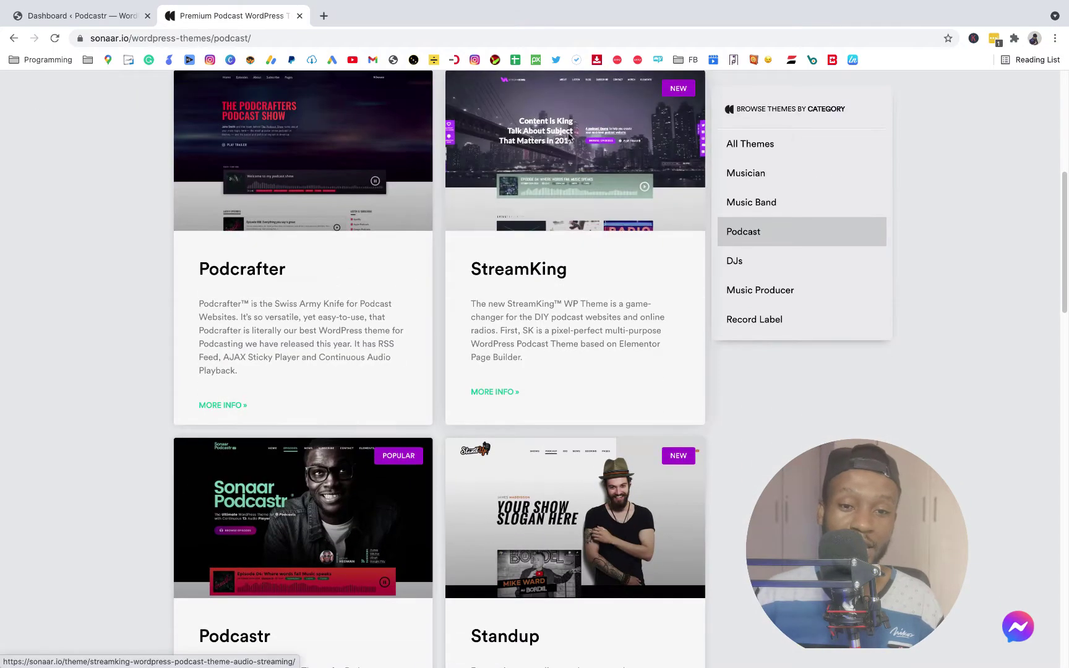
pyautogui.scroll(-3, 246, 473)
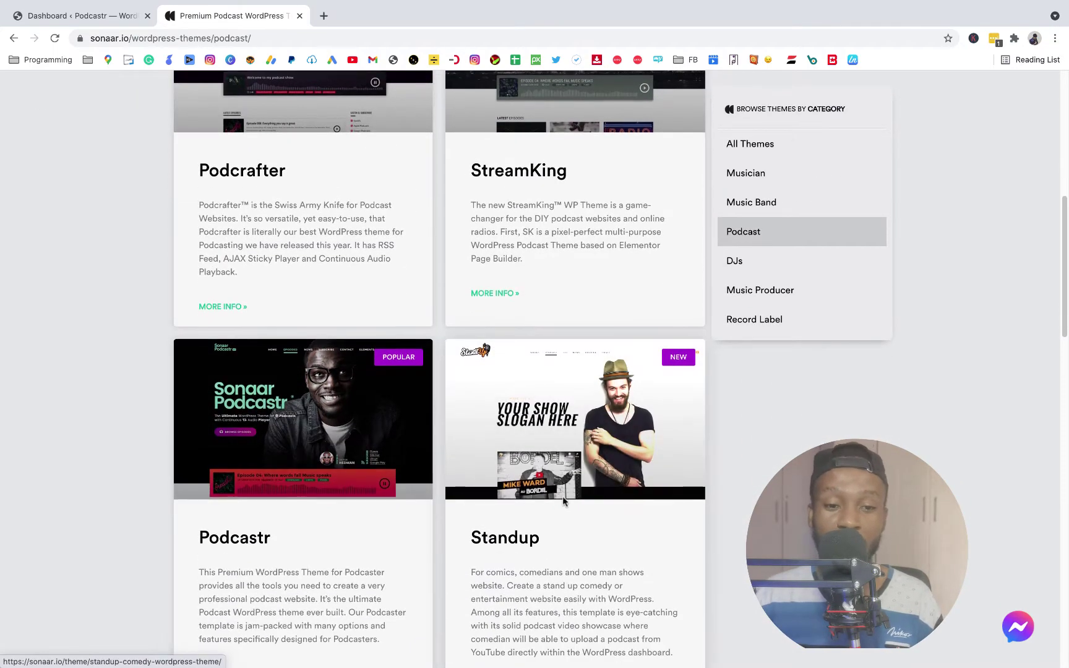
pyautogui.scroll(-5, 563, 495)
pyautogui.scroll(15, 564, 493)
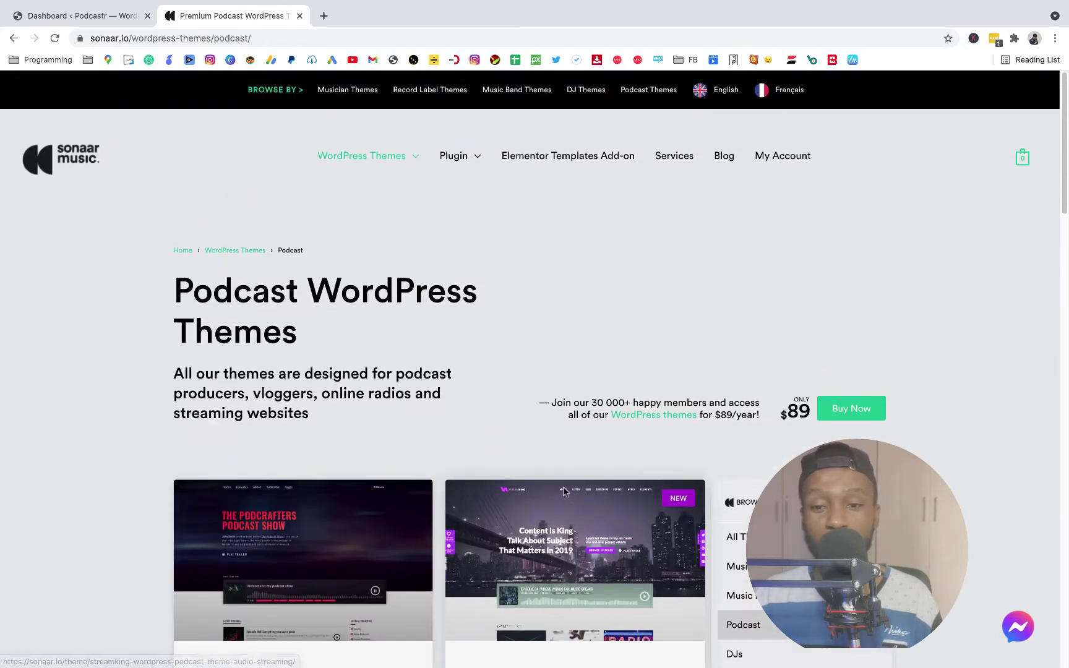
pyautogui.moveTo(779, 414)
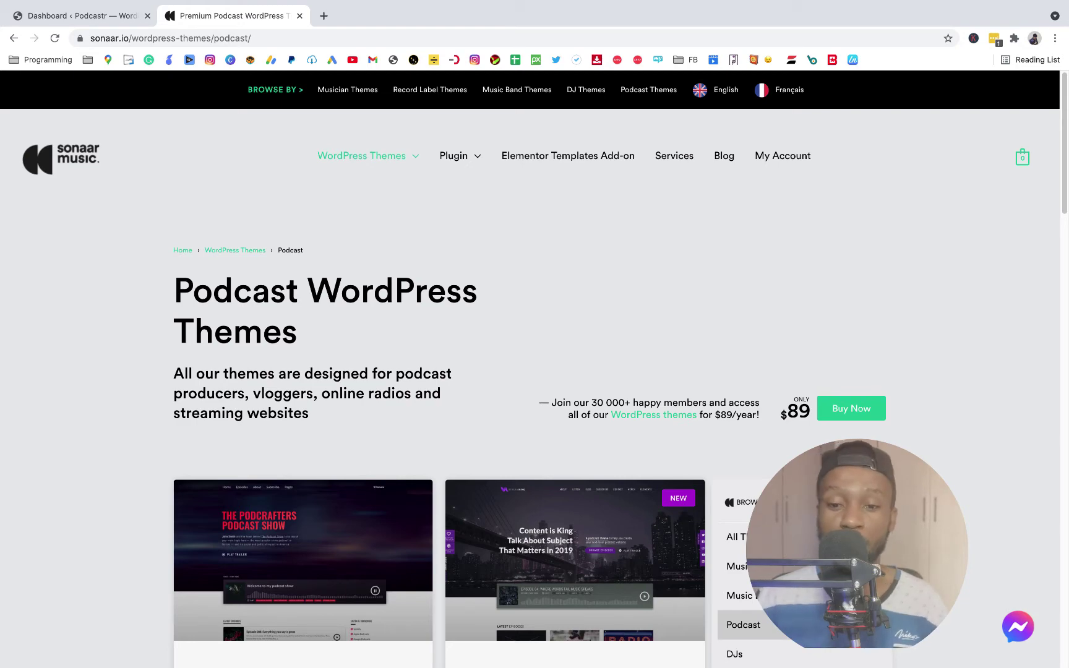
pyautogui.scroll(-2, 732, 337)
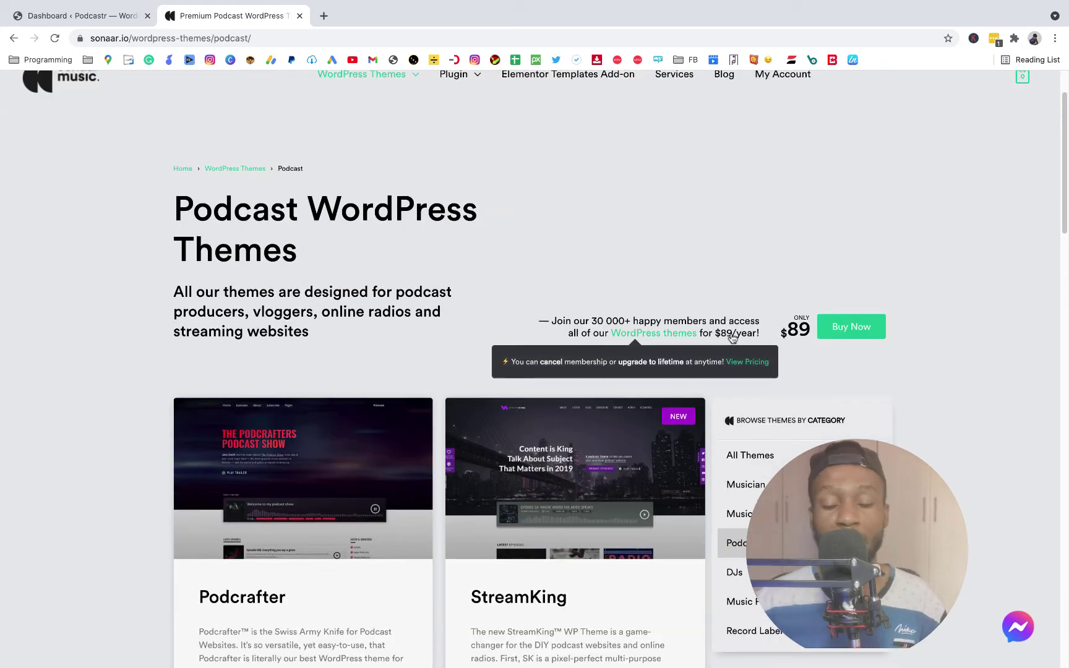
pyautogui.scroll(-5, 537, 345)
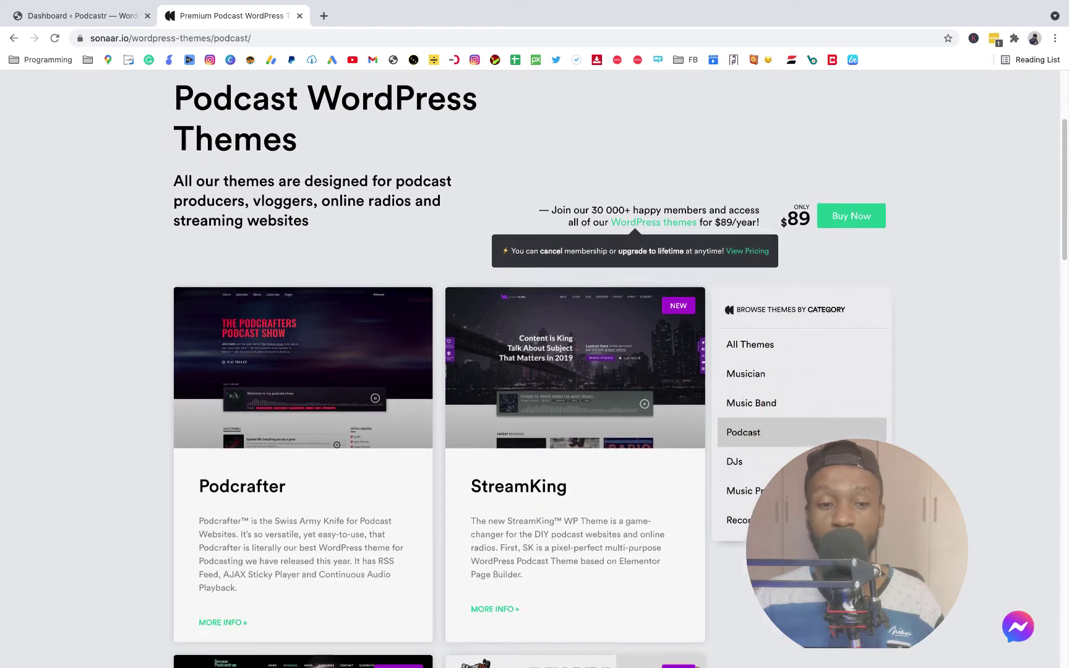
pyautogui.scroll(5, 537, 346)
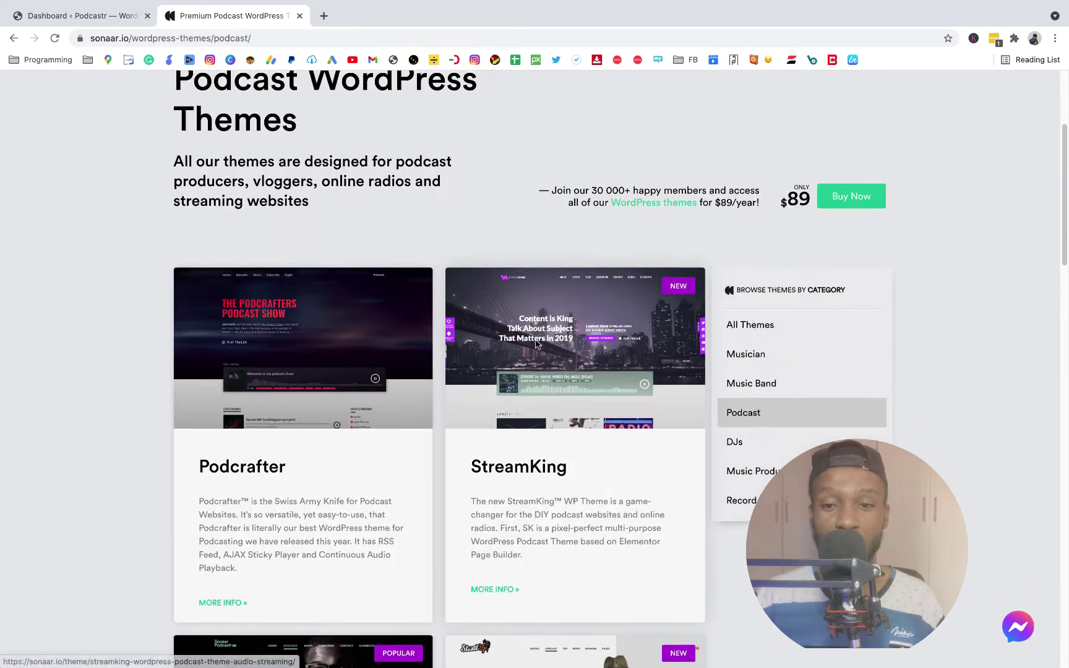
# Step: Add the All Themes membership to the cart and review the checkout's order summary, included benefits and bonus pack
pyautogui.click(843, 293)
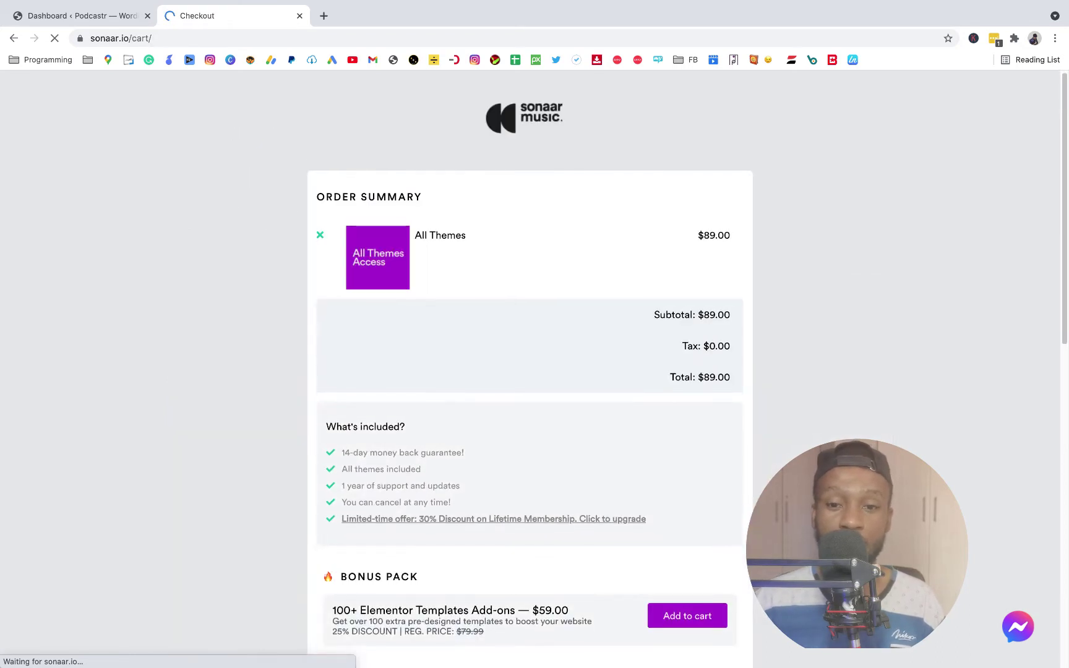
pyautogui.scroll(-1, 530, 371)
pyautogui.scroll(-3, 530, 371)
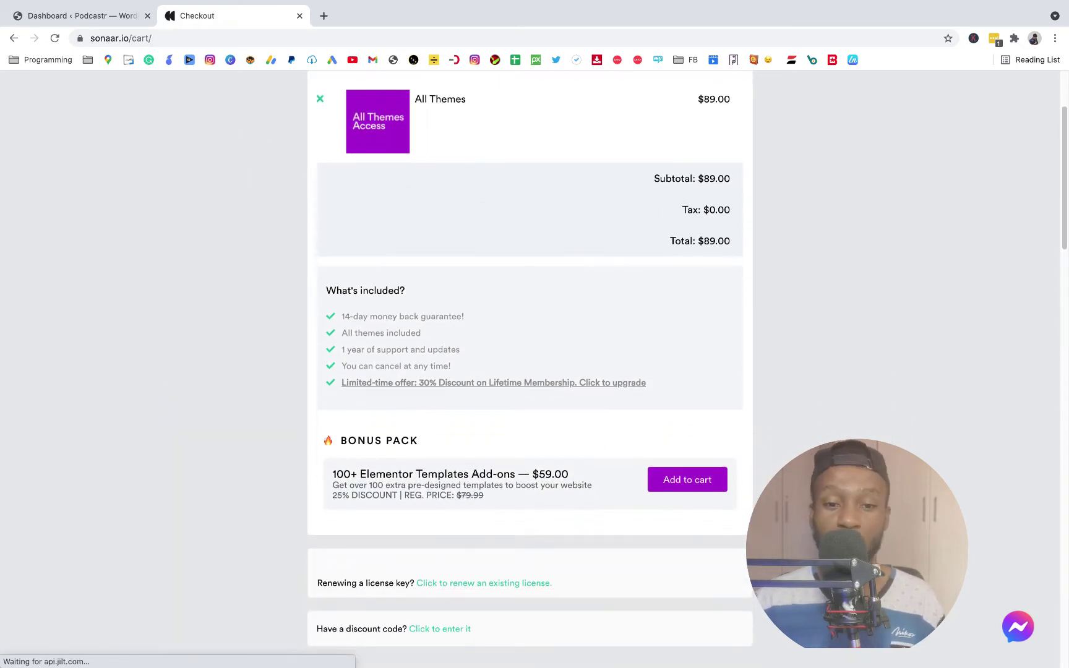
pyautogui.scroll(3, 663, 245)
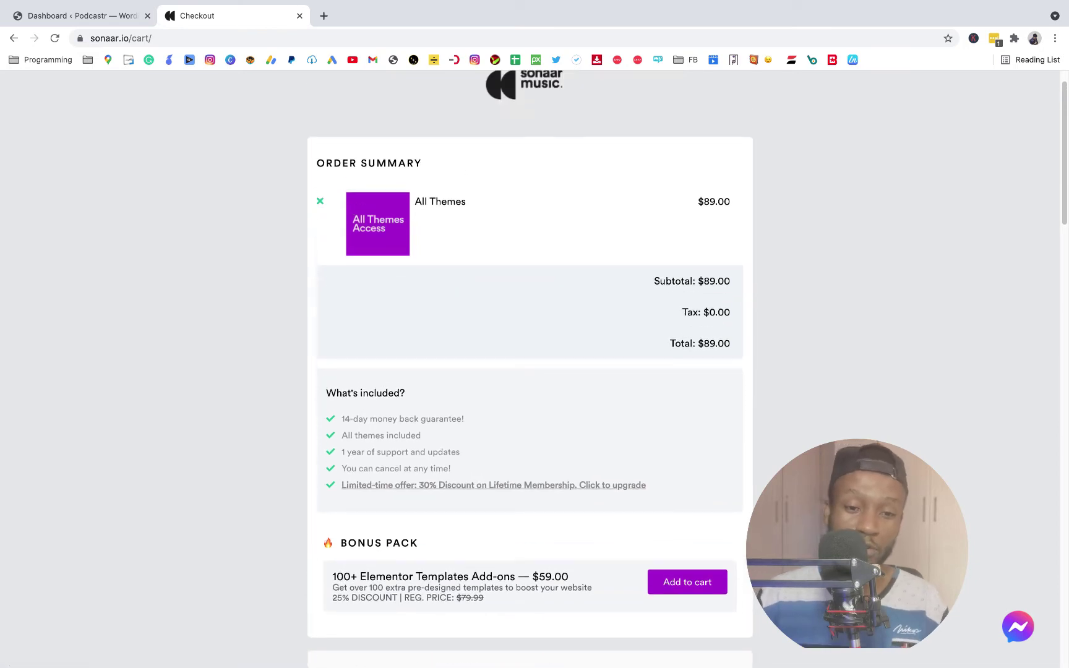
pyautogui.scroll(-4, 663, 245)
pyautogui.scroll(-3, 690, 344)
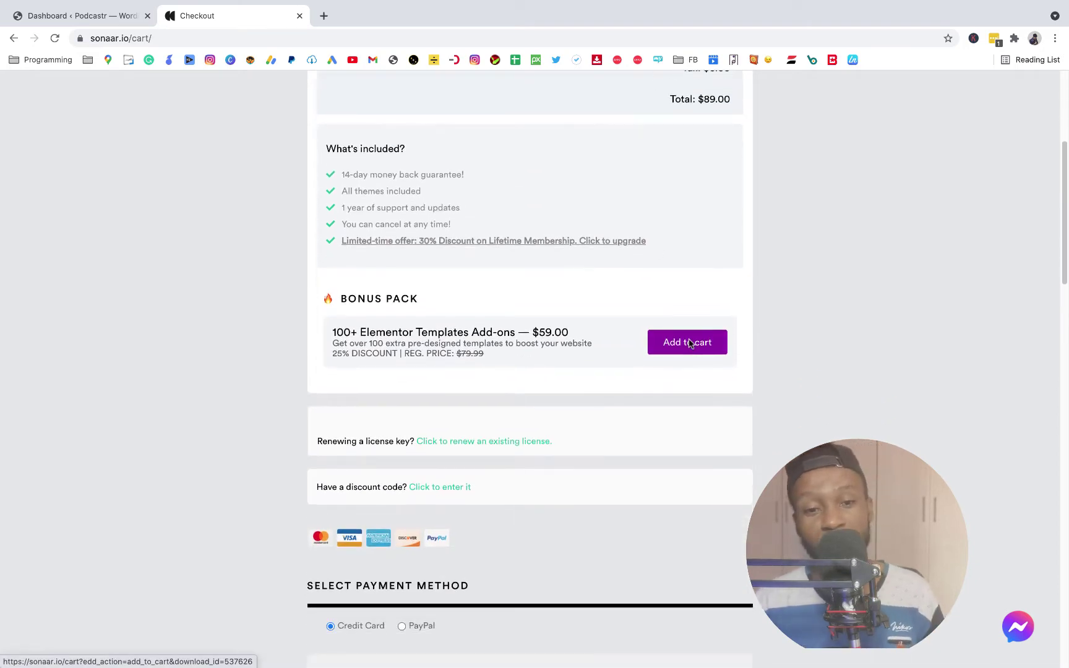
pyautogui.scroll(5, 691, 344)
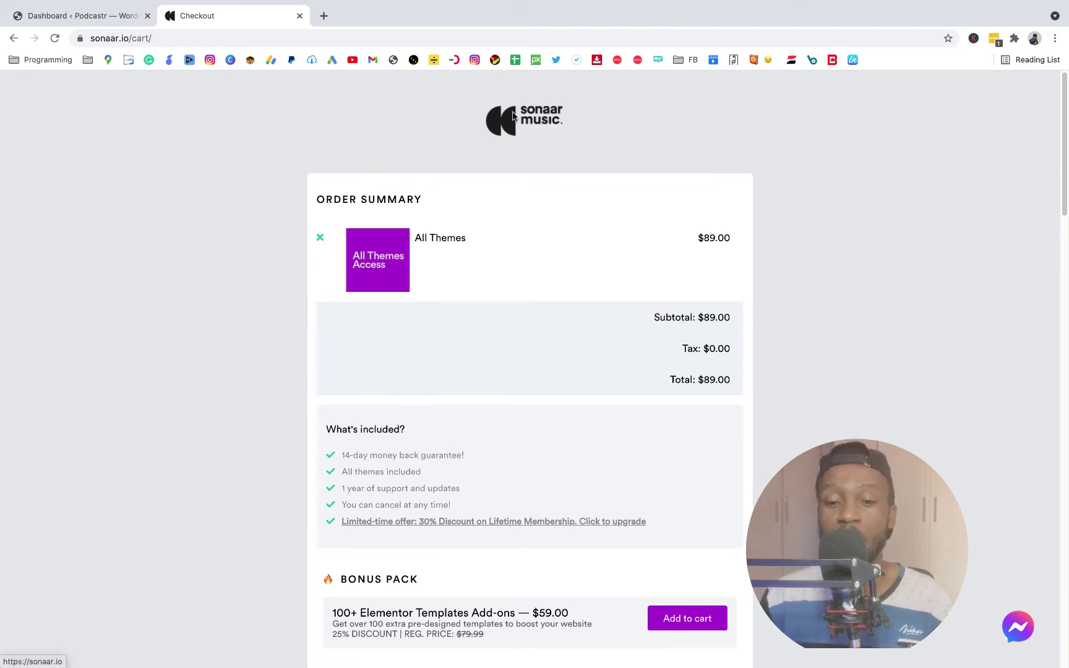
pyautogui.scroll(-4, 513, 116)
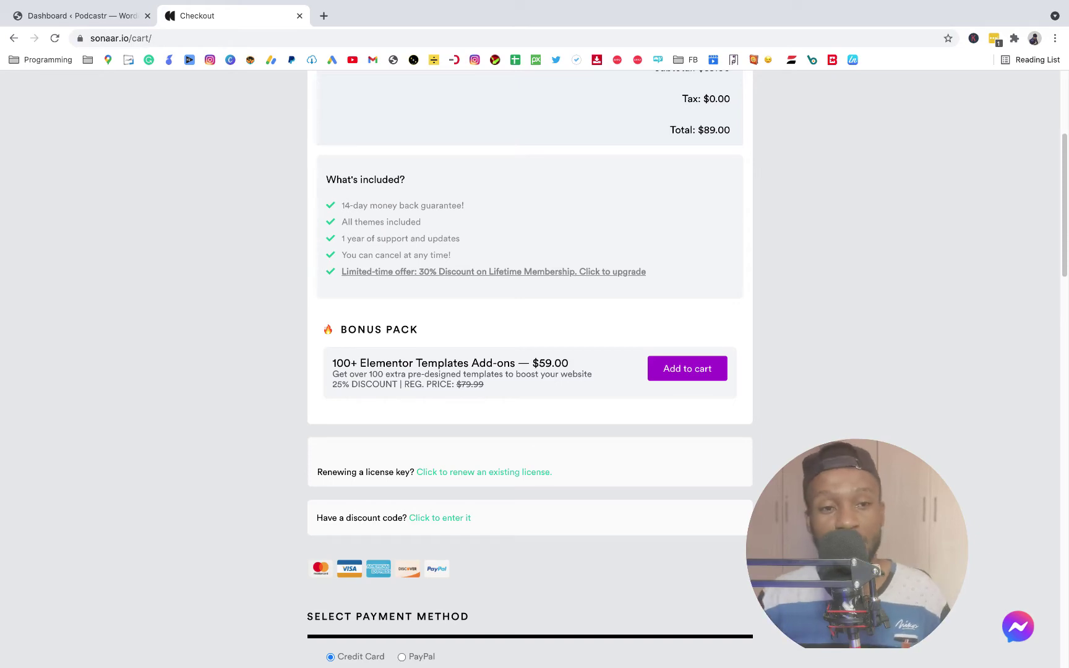
pyautogui.scroll(4, 530, 369)
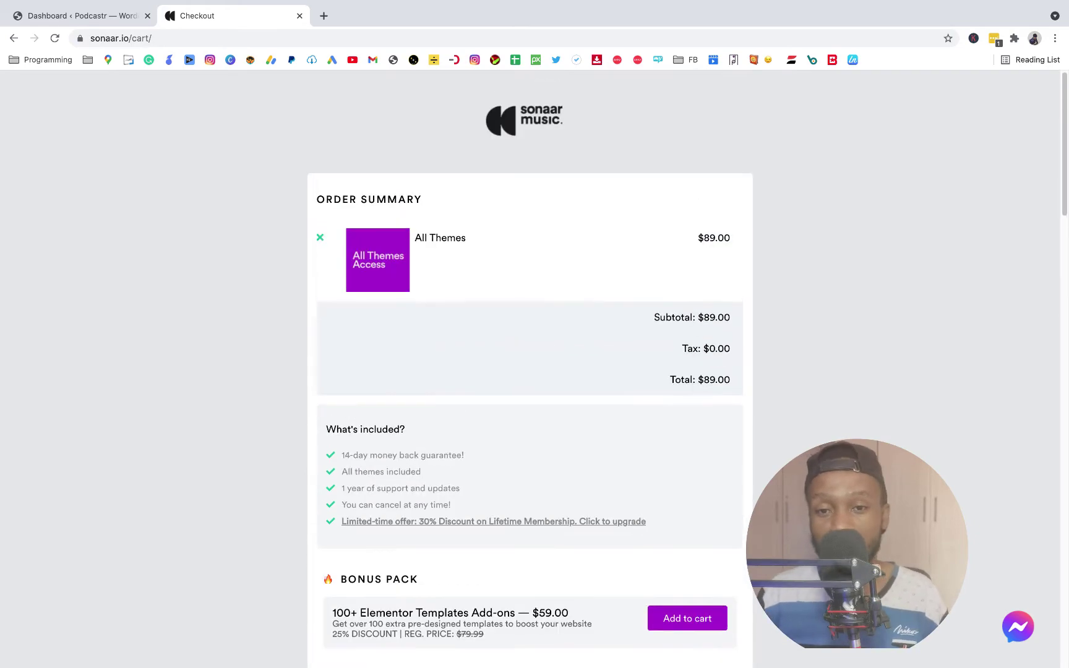
# Step: Download the Lifetime Membership theme package from the Sonaar account's downloads and save the zip archive to the computer
pyautogui.click(537, 116)
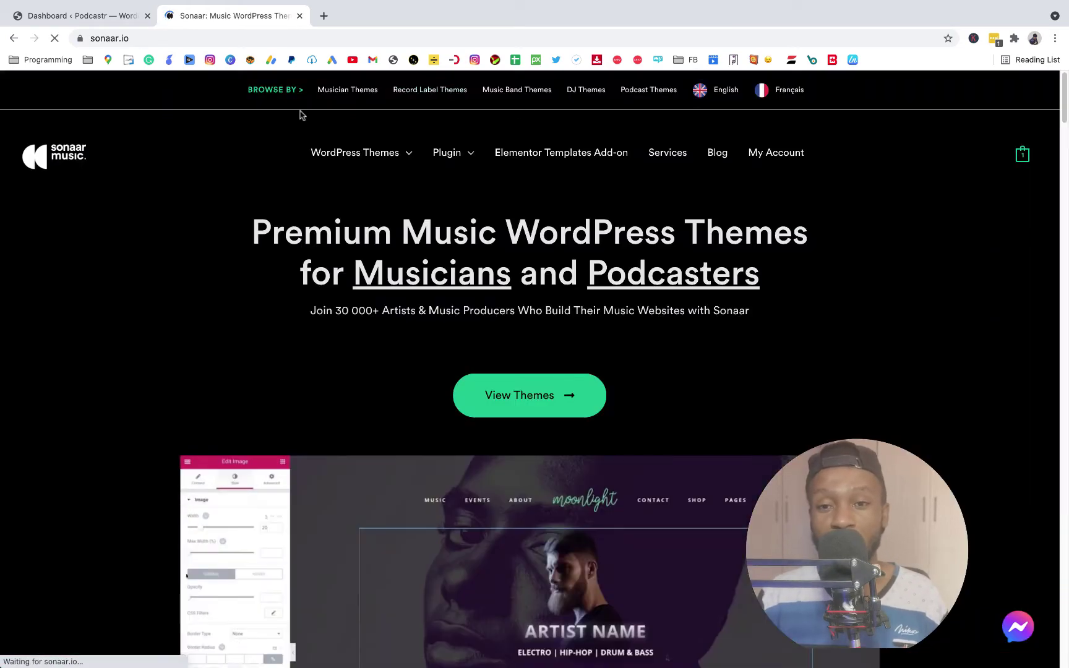
pyautogui.click(767, 153)
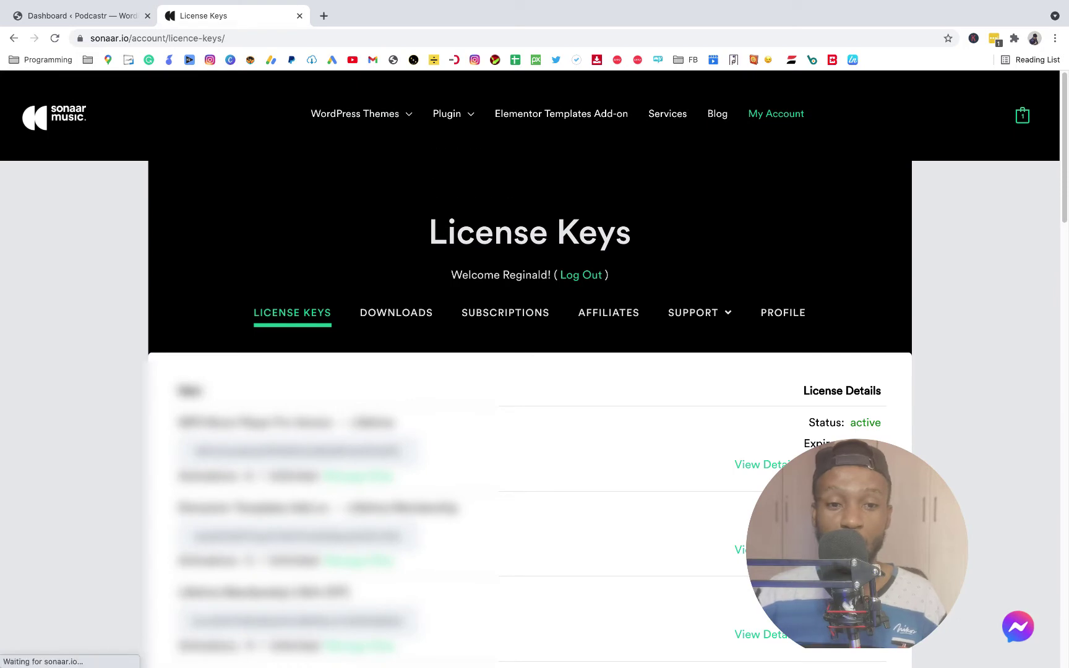
pyautogui.click(400, 317)
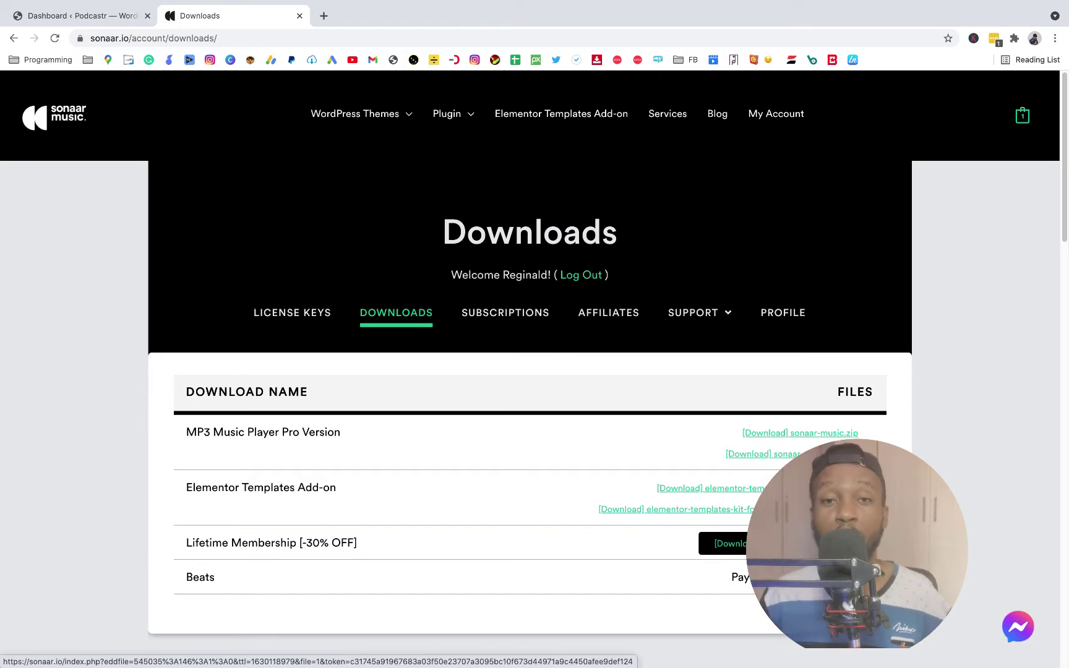
pyautogui.click(724, 543)
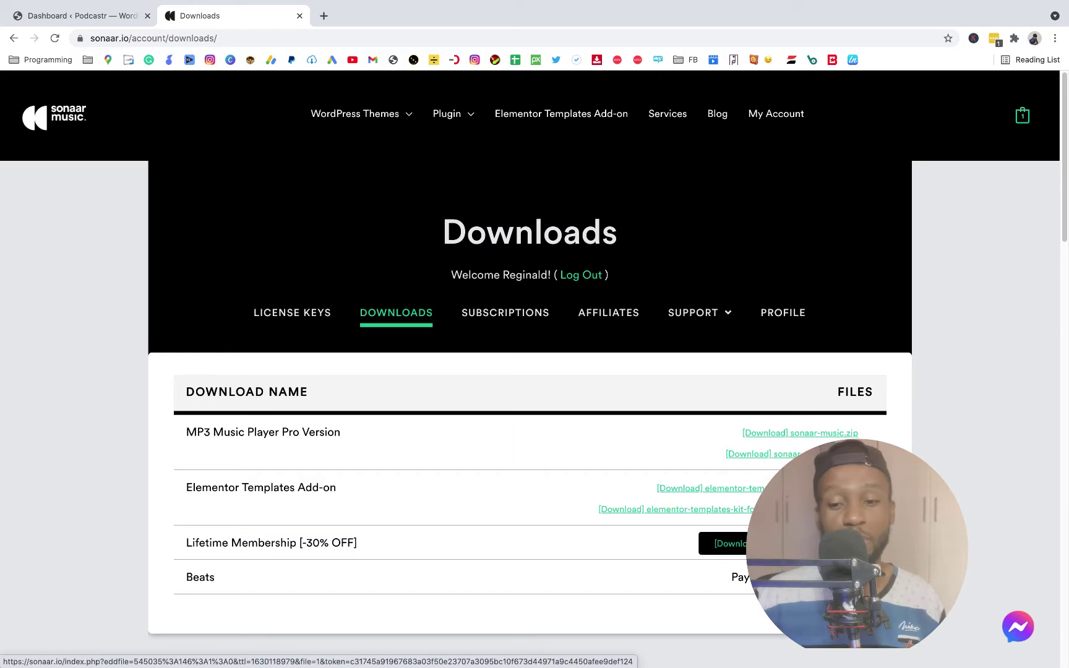
pyautogui.click(724, 543)
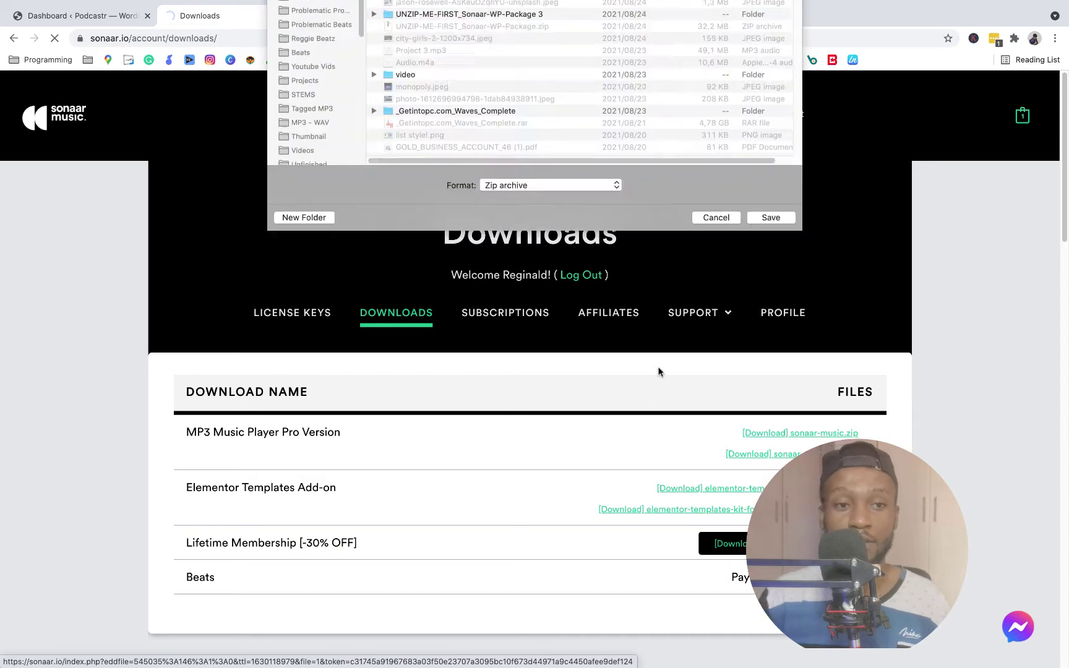
pyautogui.press('Return')
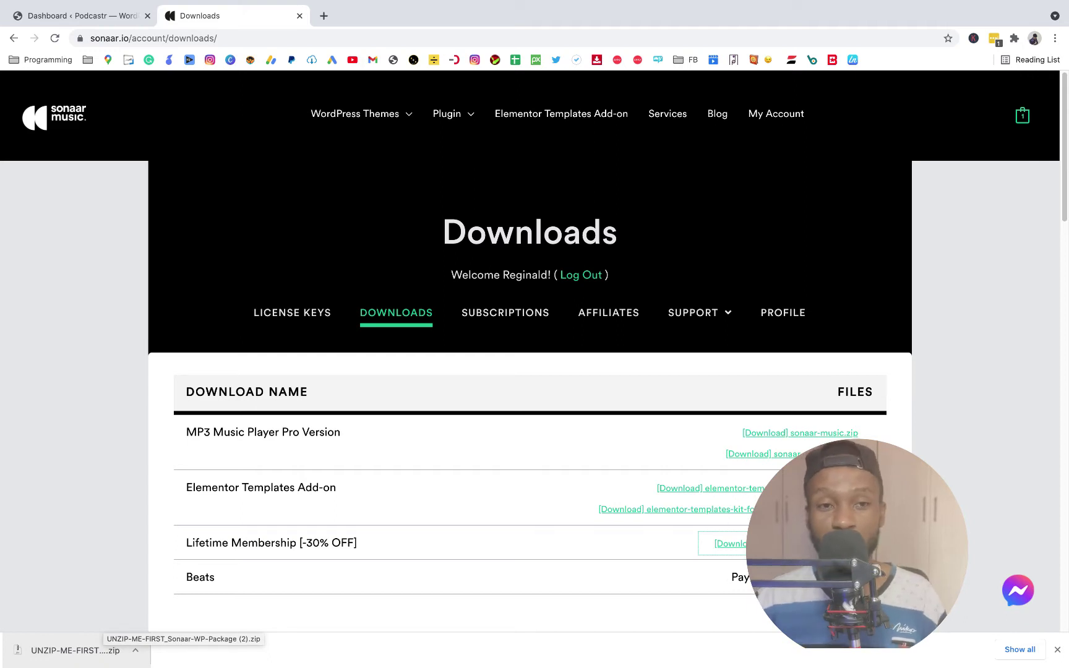
# Step: Extract the downloaded UNZIP-ME-FIRST Sonaar package and open its Theme folder in a full-screen Finder window
pyautogui.click(68, 649)
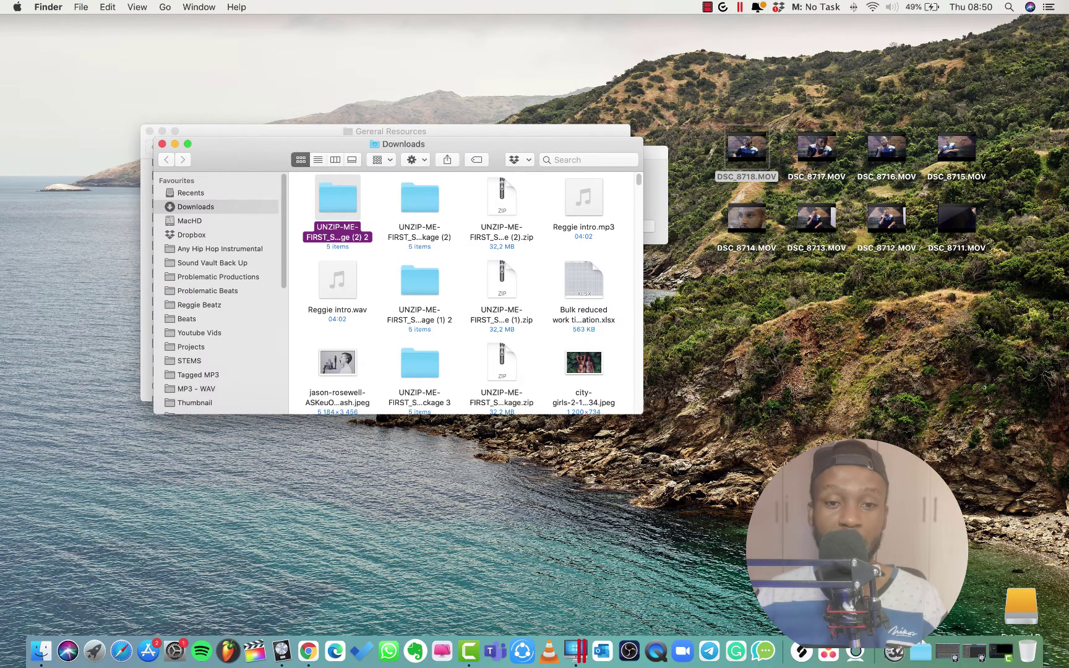
pyautogui.press('super+Down')
pyautogui.press('ctrl+super+f')
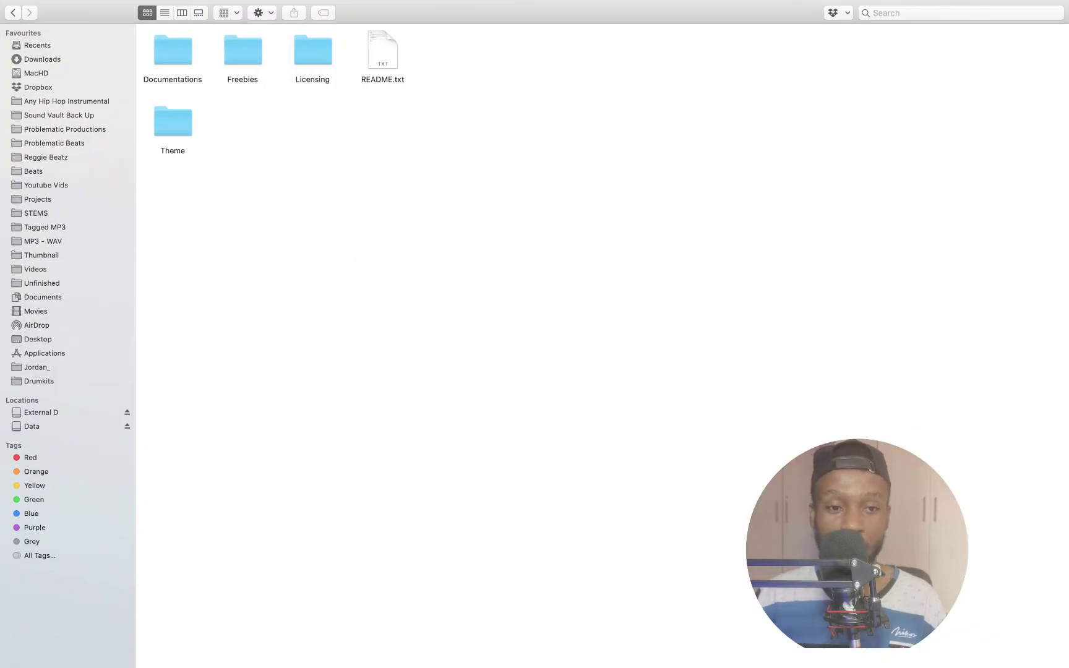
pyautogui.doubleClick(173, 124)
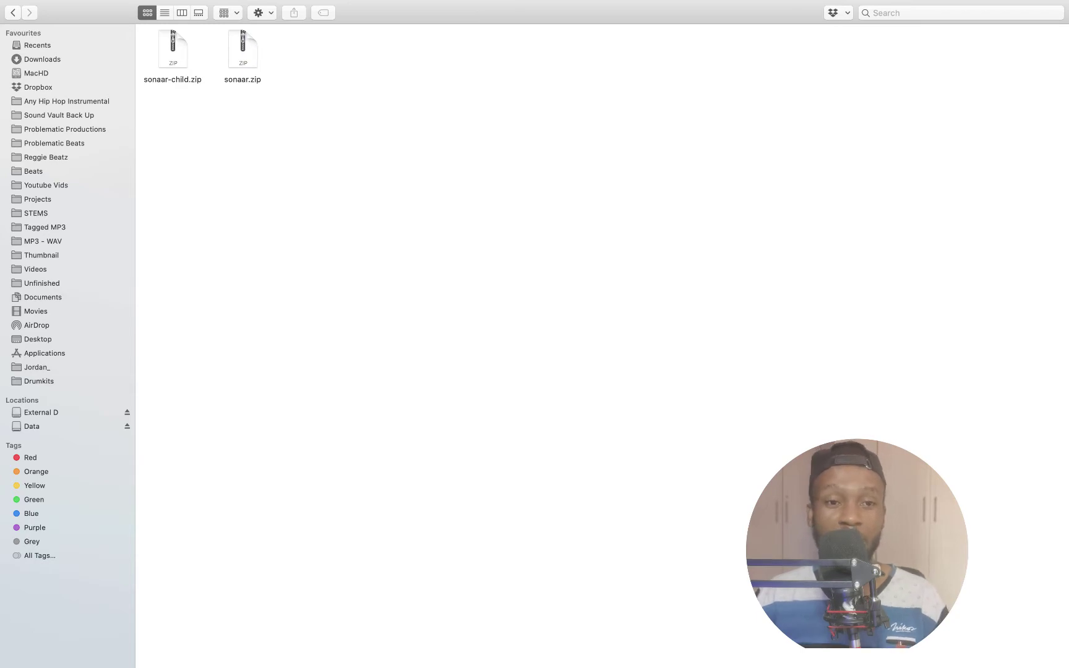
# Step: Return to the WordPress dashboard in Chrome and open the form for uploading a new theme as a zip file
pyautogui.press('super+Tab')
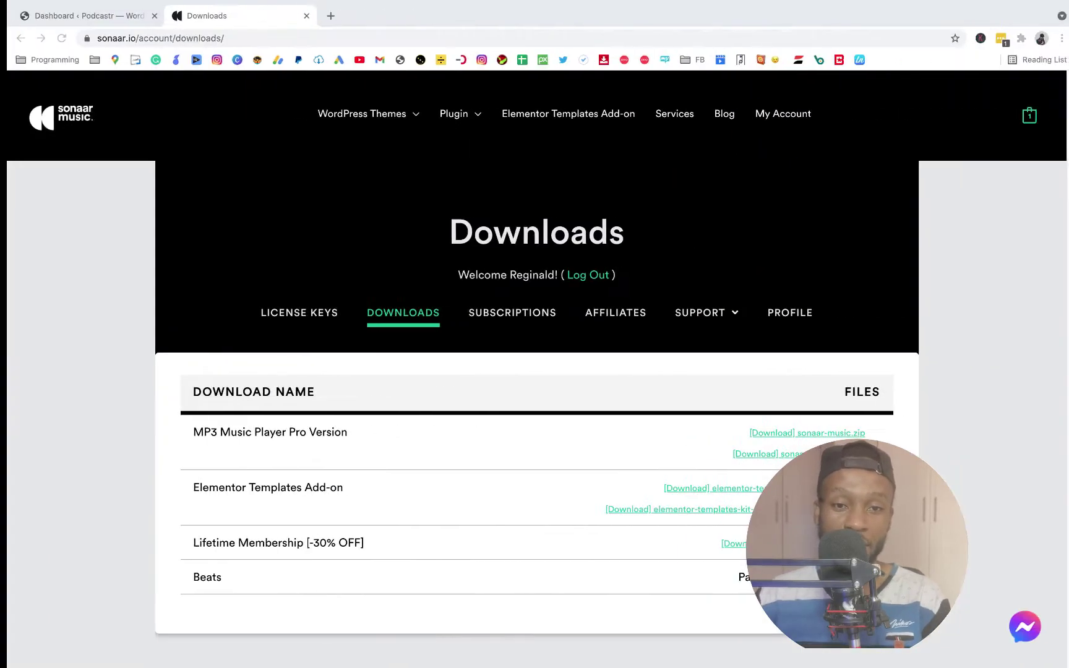
pyautogui.hotkey('ctrl', 'shift', 'Tab')
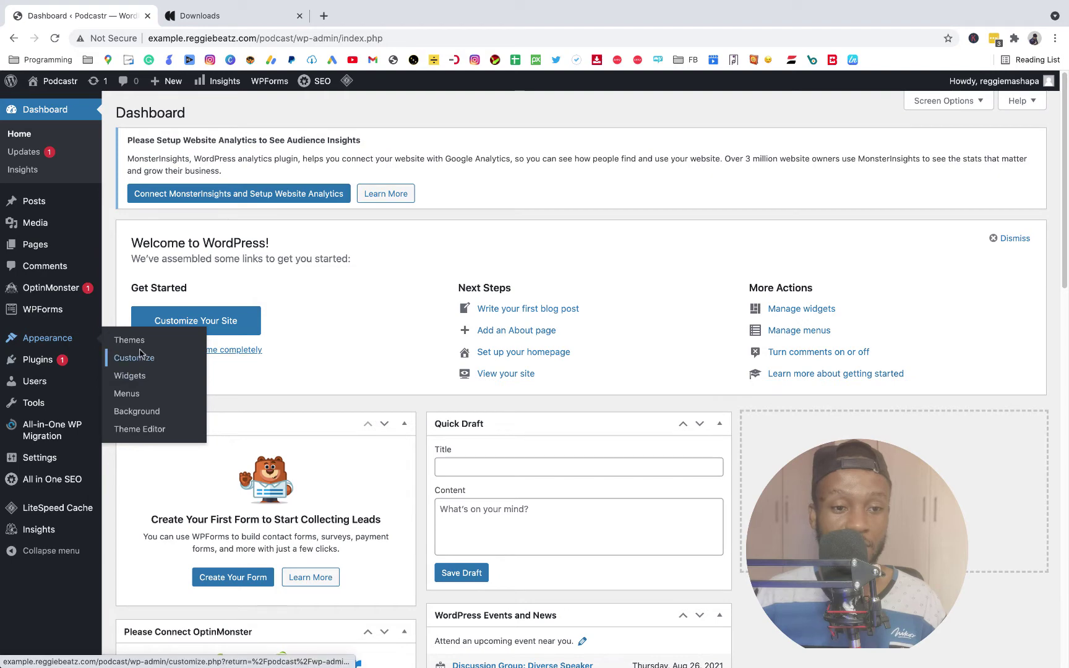
pyautogui.click(141, 344)
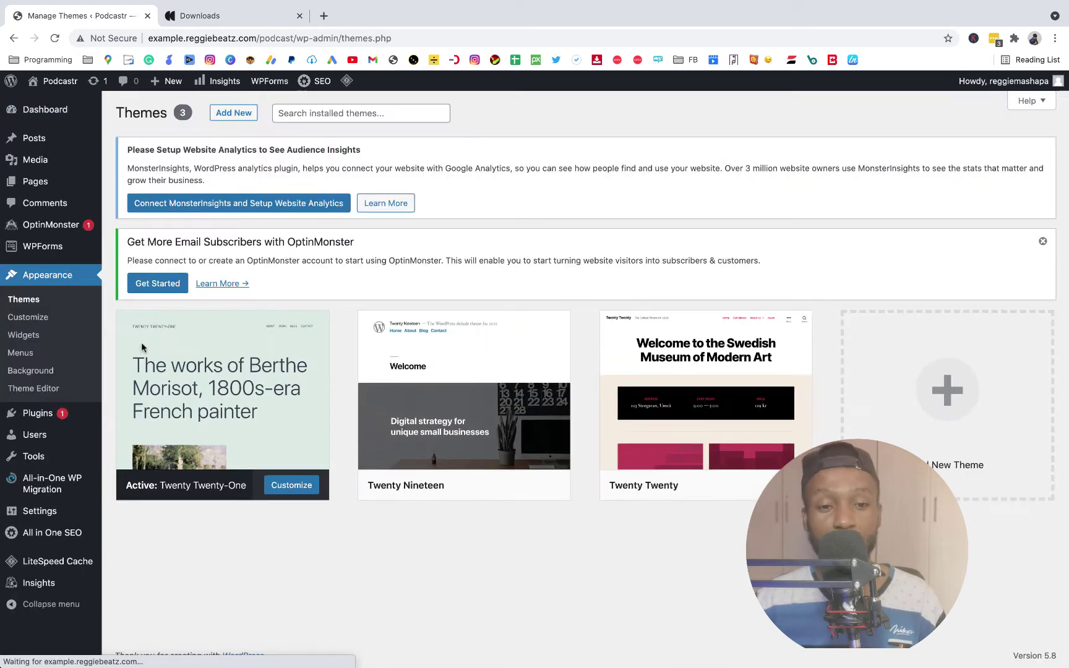
pyautogui.click(233, 114)
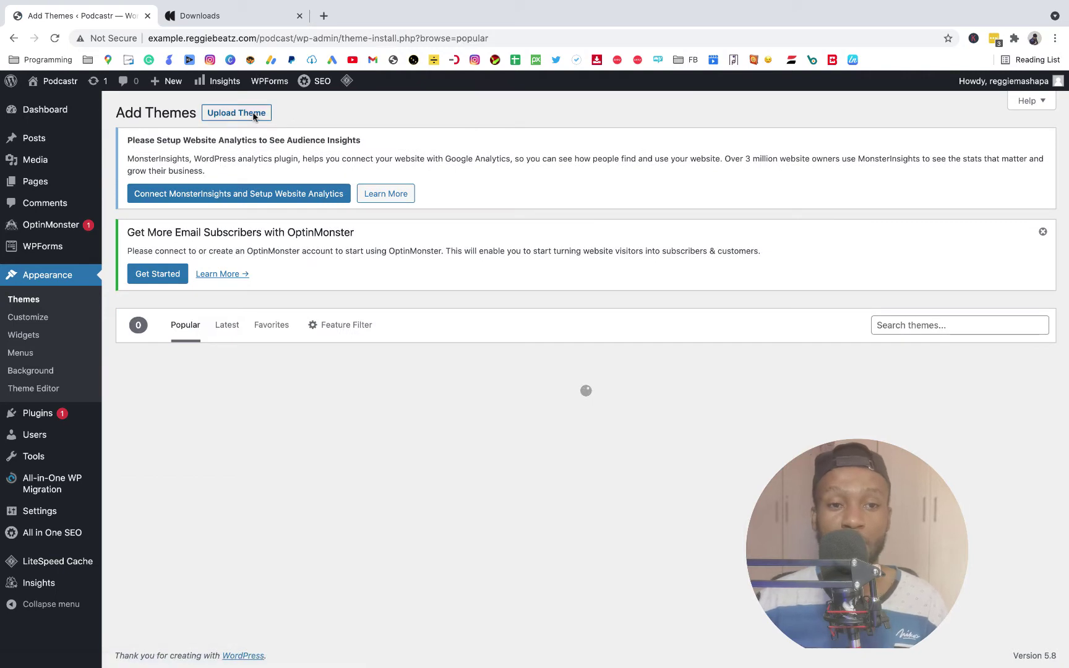
pyautogui.click(253, 116)
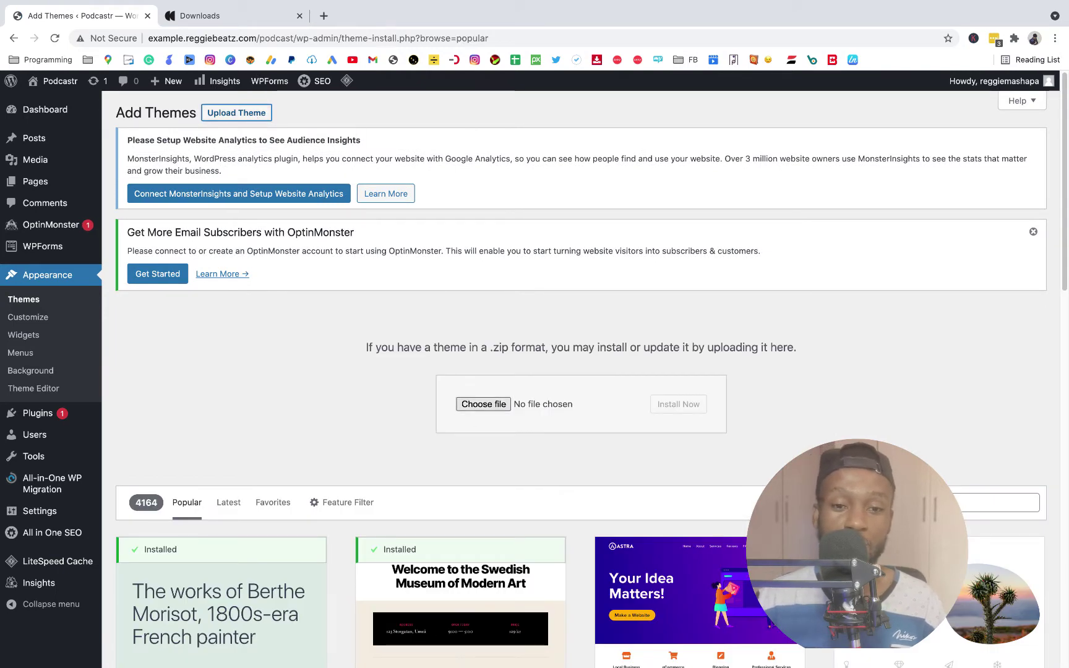
# Step: Choose sonaar.zip from the Theme folder of the unzipped Sonaar package in Downloads and install it as a new theme
pyautogui.click(483, 404)
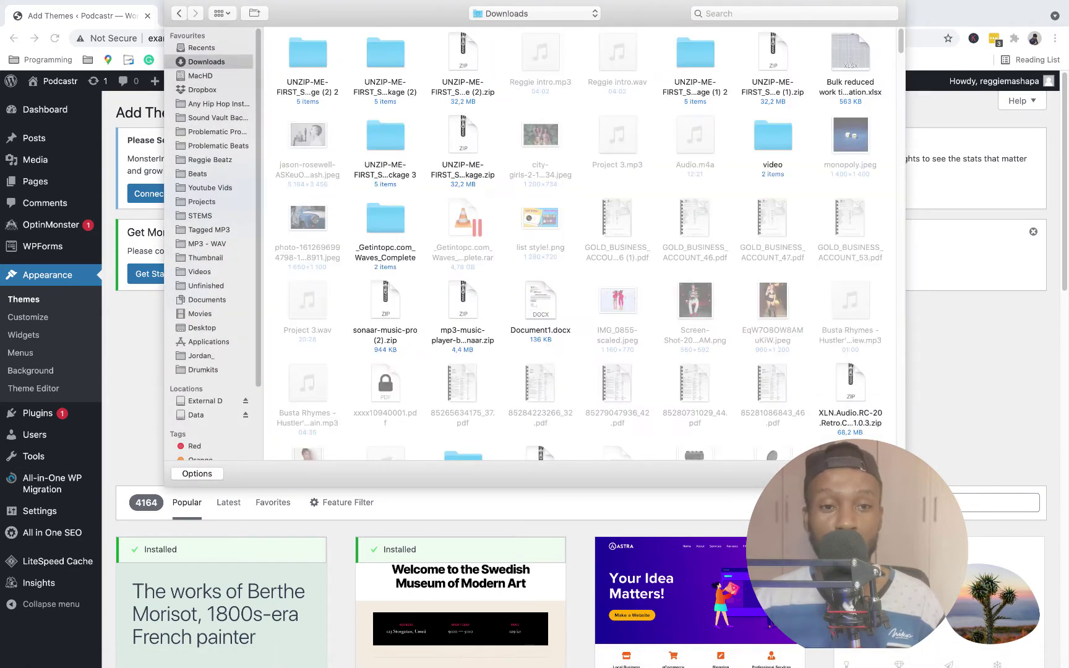
pyautogui.doubleClick(307, 53)
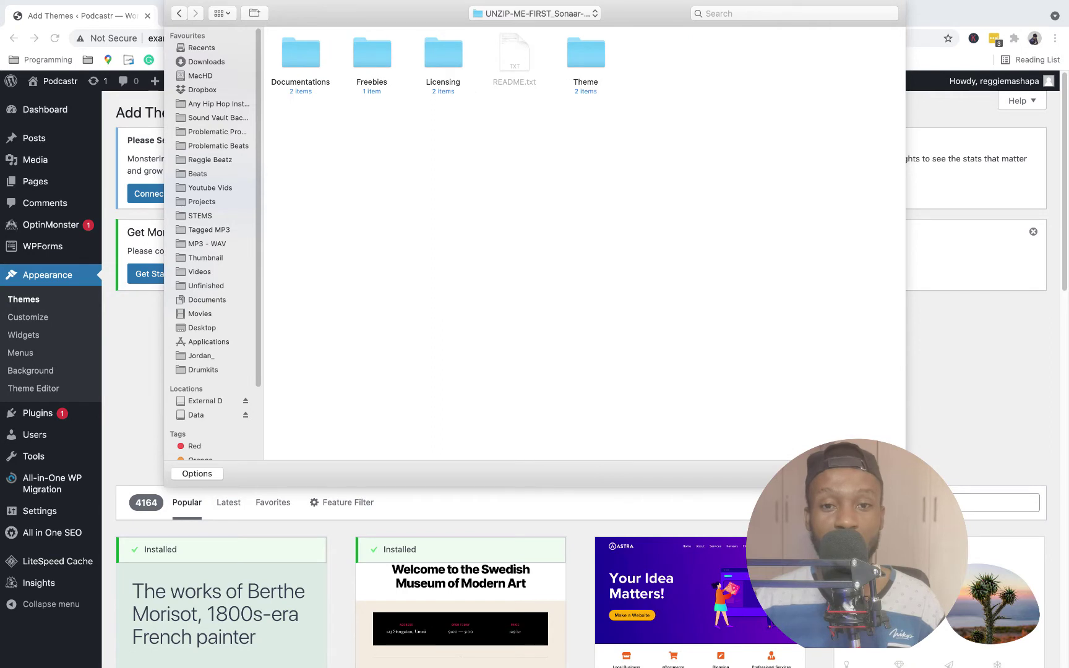
pyautogui.doubleClick(587, 53)
pyautogui.click(371, 59)
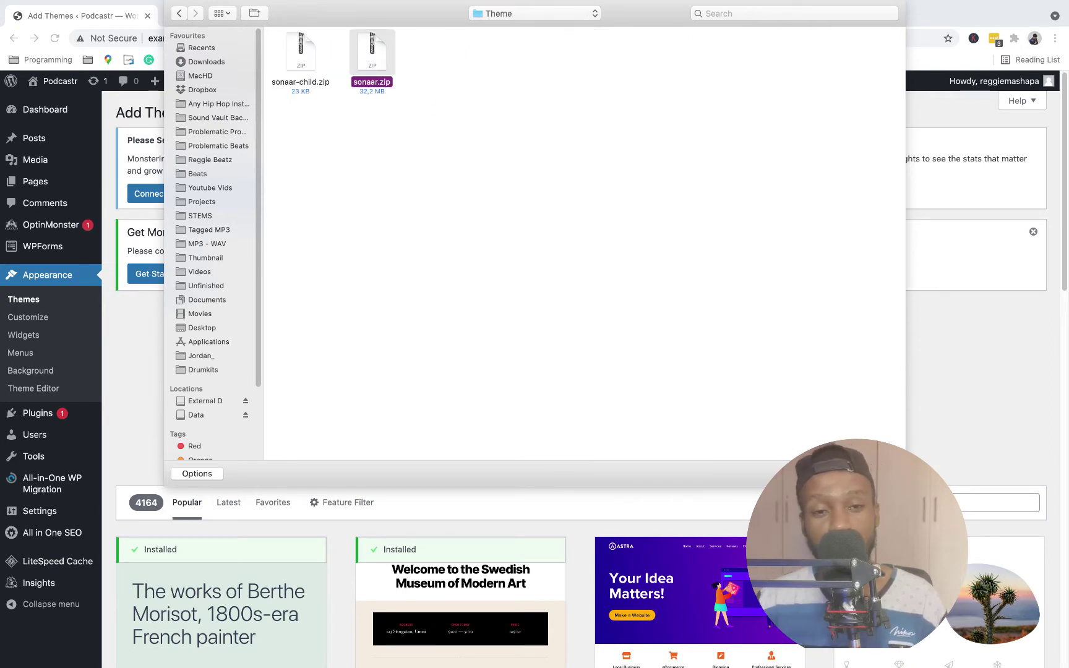
pyautogui.press('Return')
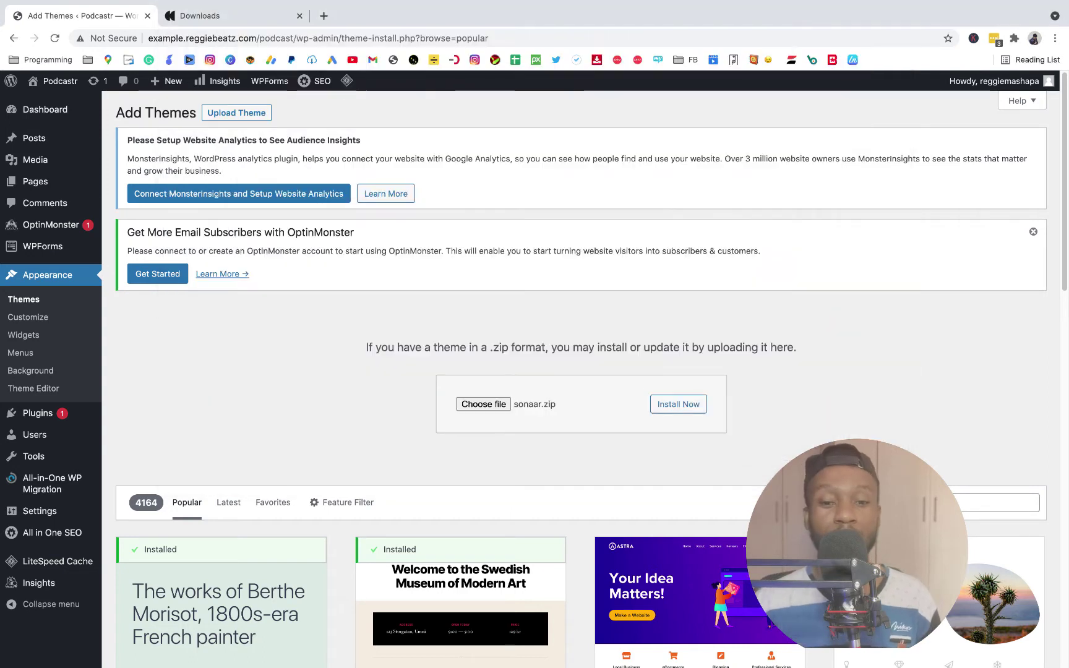
pyautogui.click(696, 410)
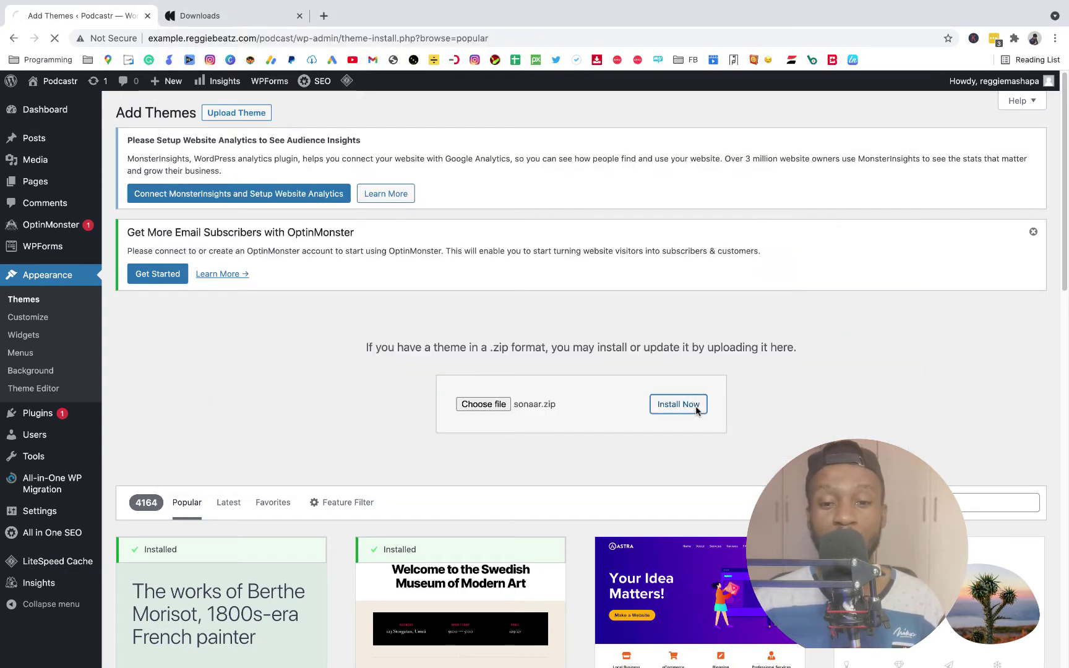
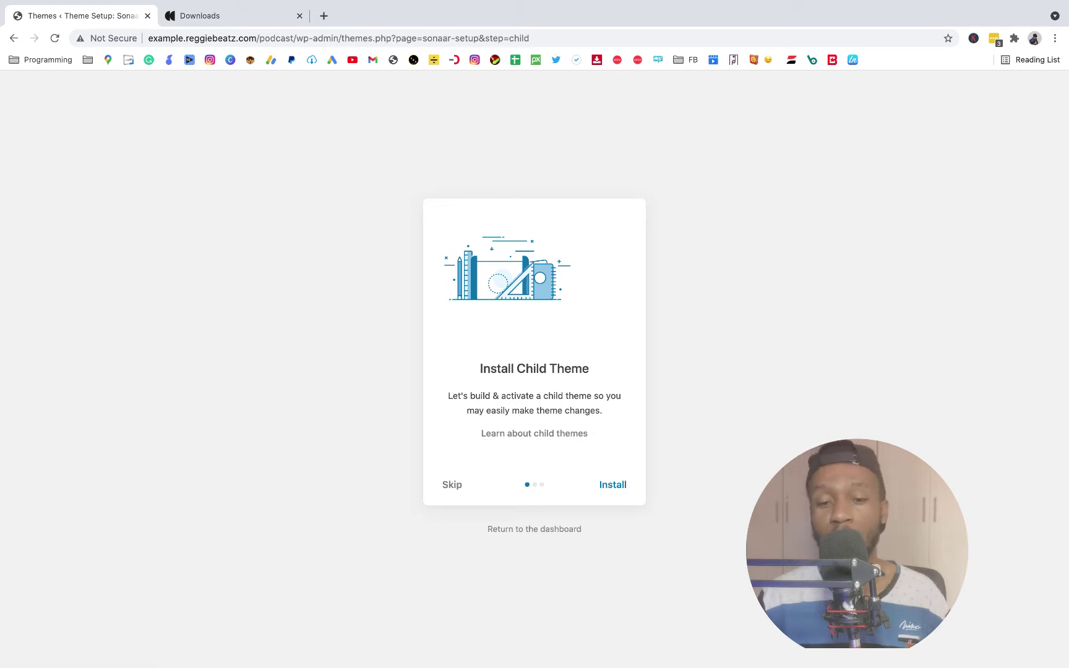
# Step: Install the child theme and the essential plugins through the Sonaar setup wizard, and proceed to the license key activation form
pyautogui.click(611, 487)
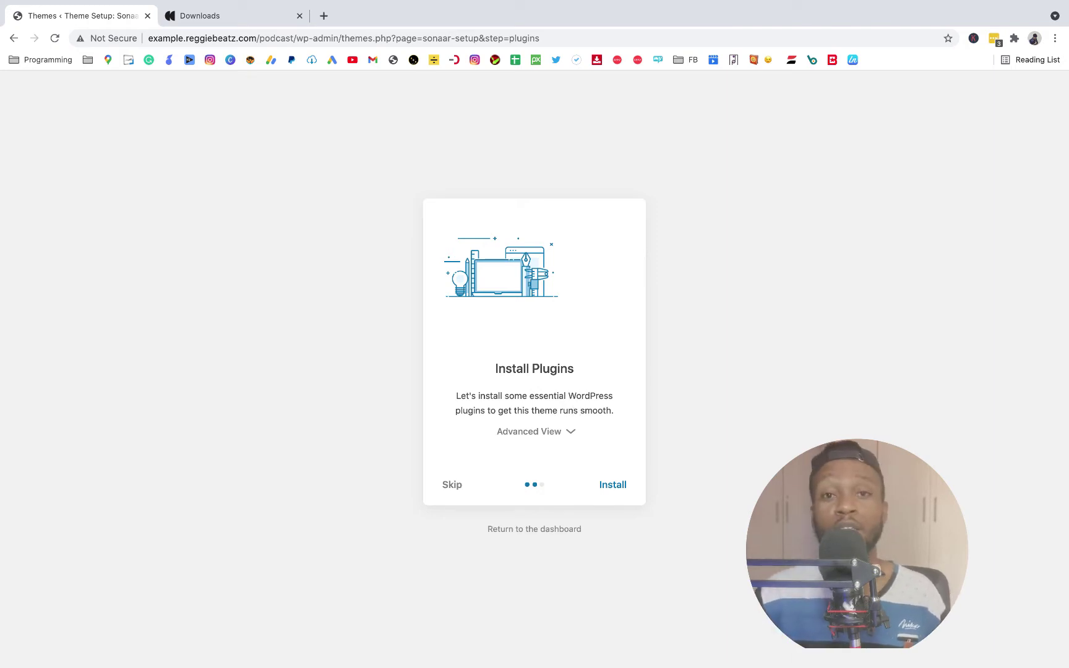
pyautogui.click(612, 486)
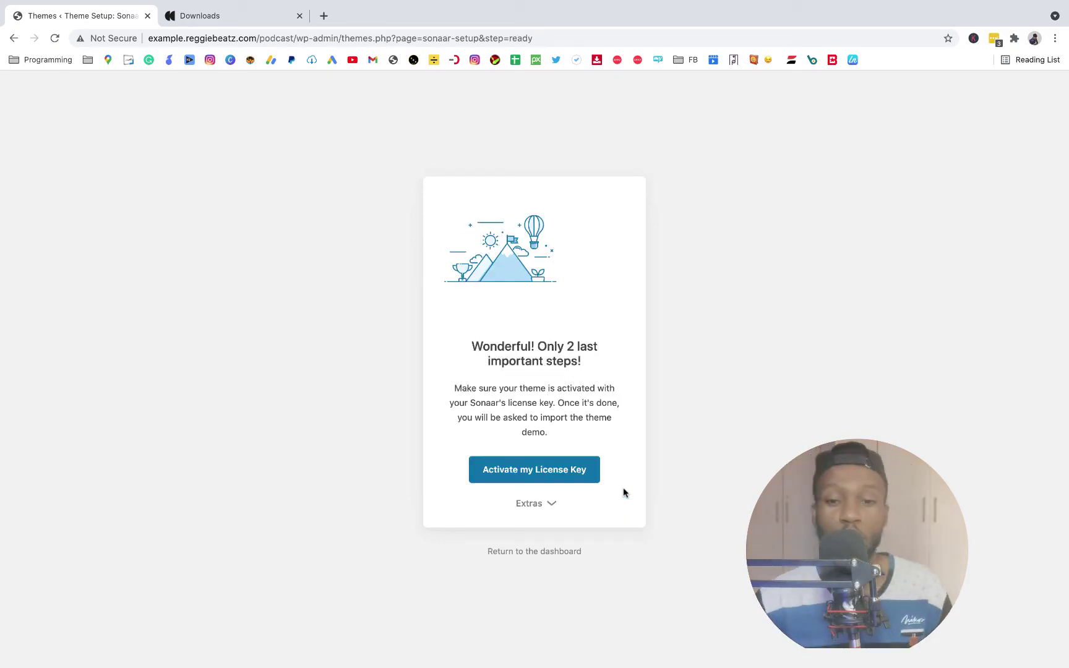
pyautogui.click(505, 475)
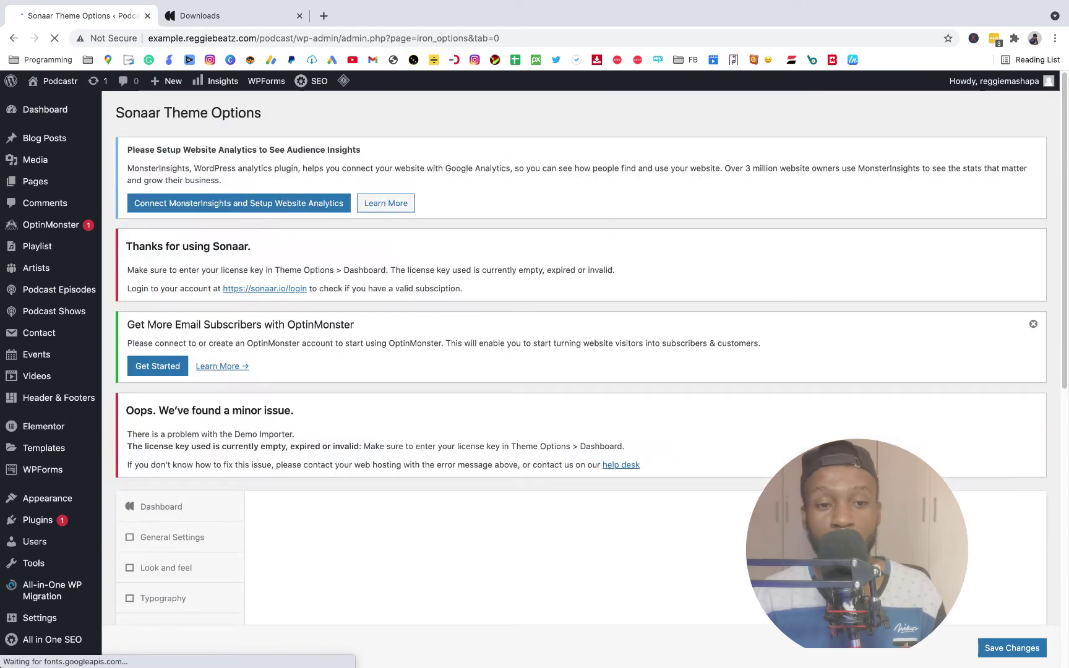
pyautogui.scroll(-3, 534, 372)
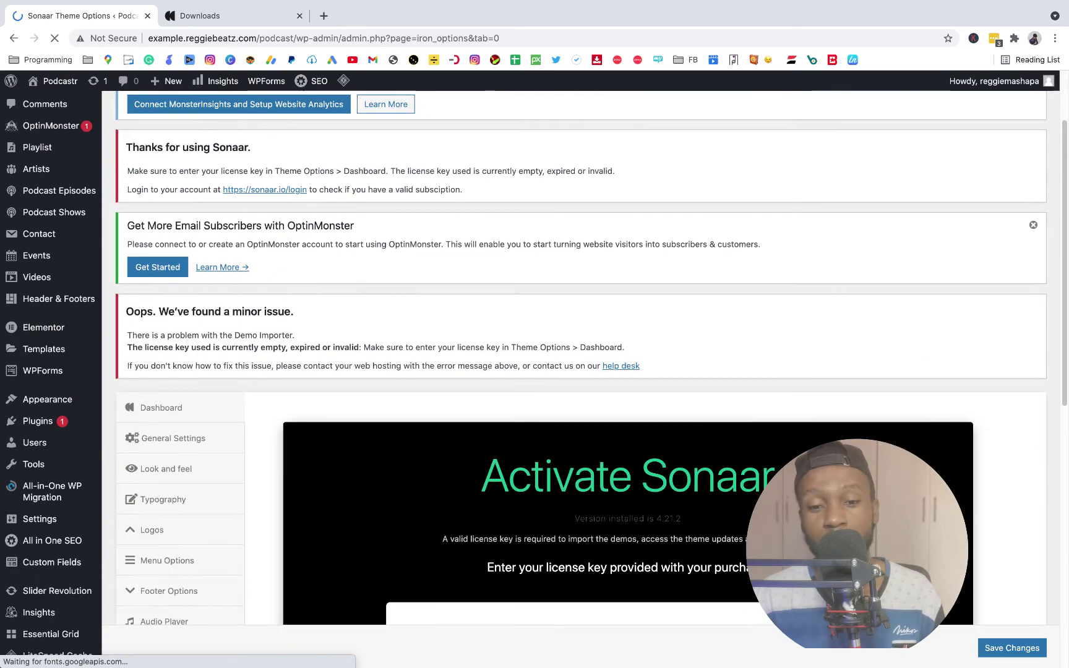
pyautogui.scroll(-5, 500, 480)
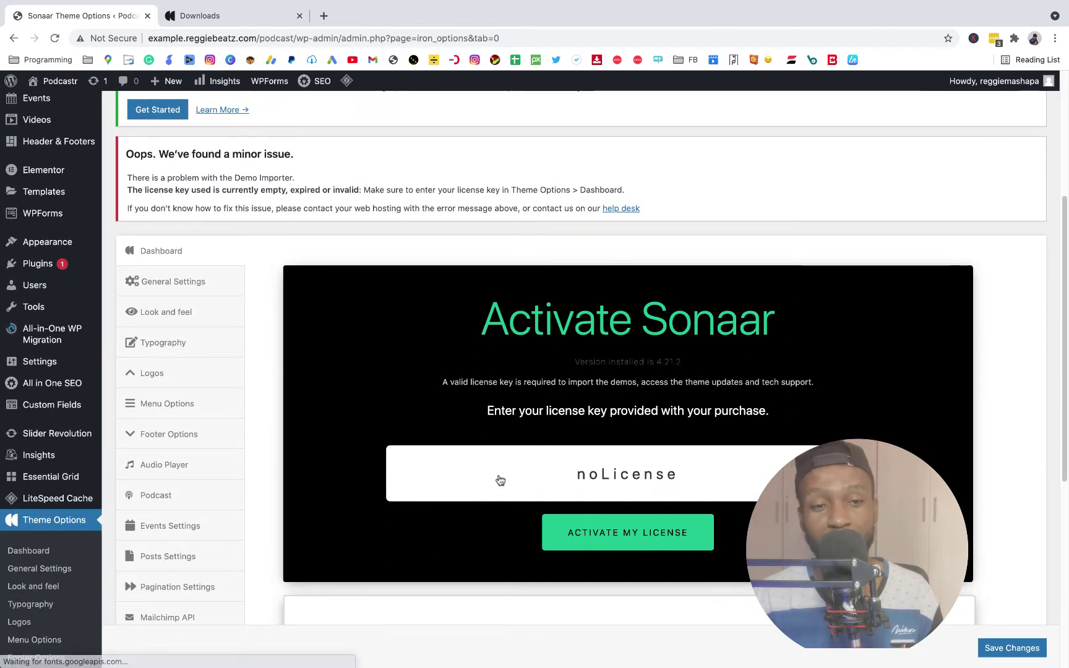
# Step: Open the license keys page of the Sonaar account and copy the Lifetime Membership license key
pyautogui.click(246, 22)
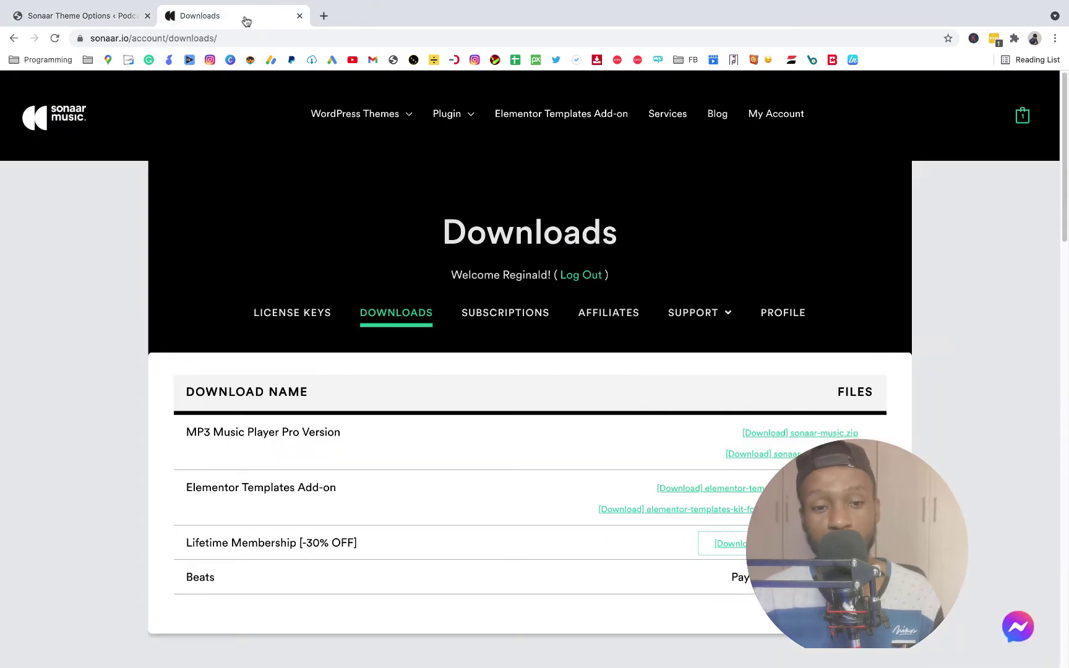
pyautogui.scroll(-2, 530, 368)
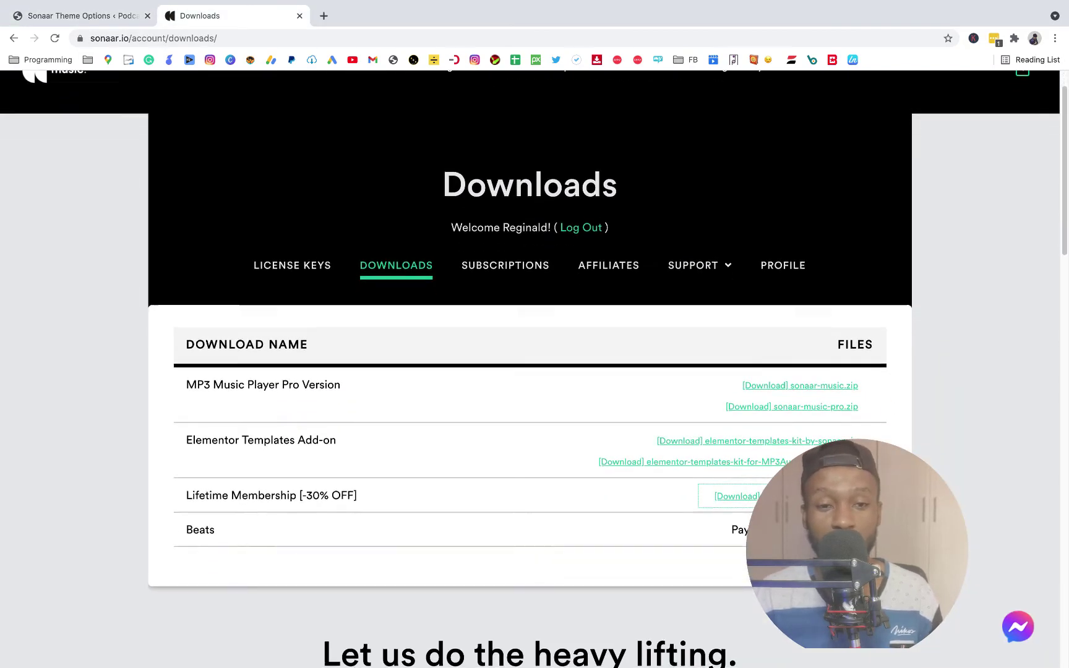
pyautogui.scroll(2, 241, 493)
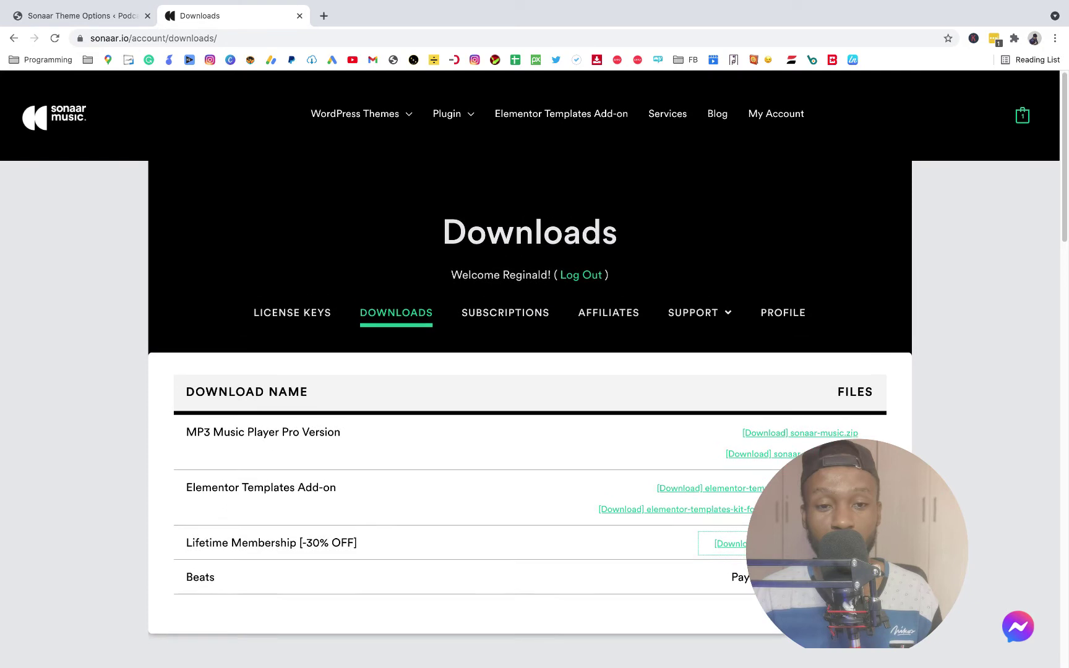
pyautogui.click(401, 319)
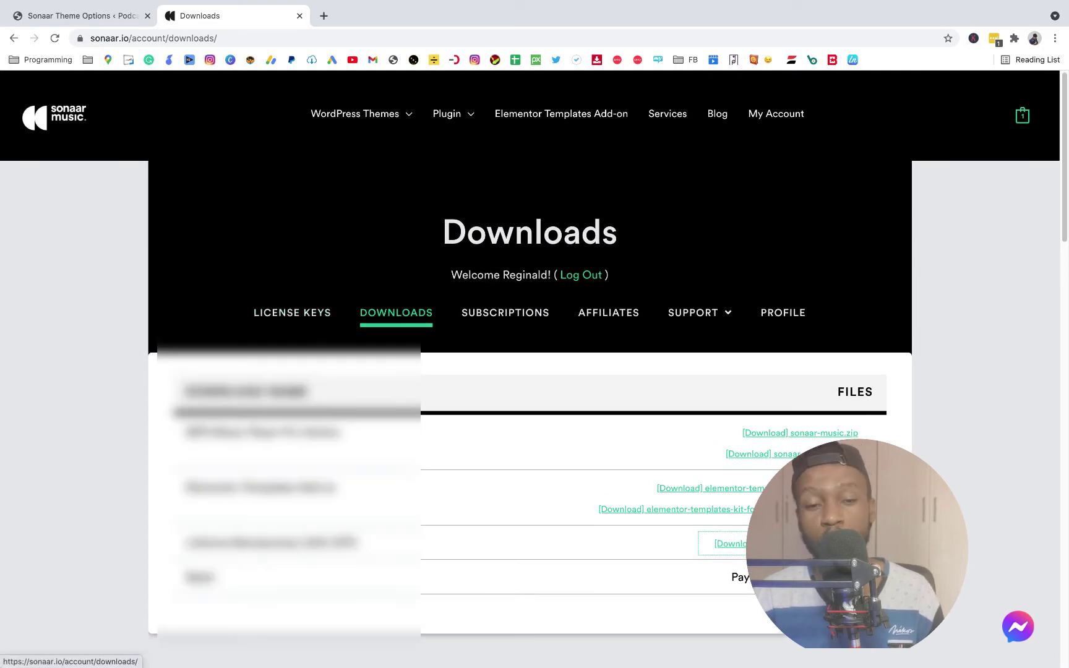
pyautogui.click(311, 315)
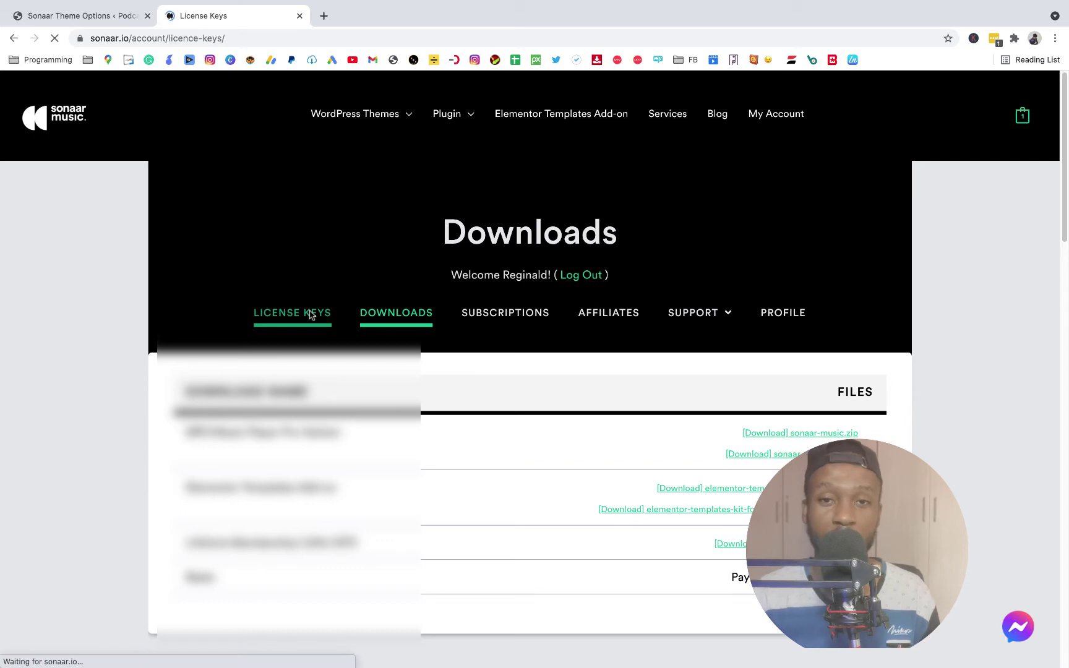
pyautogui.scroll(-2, 532, 371)
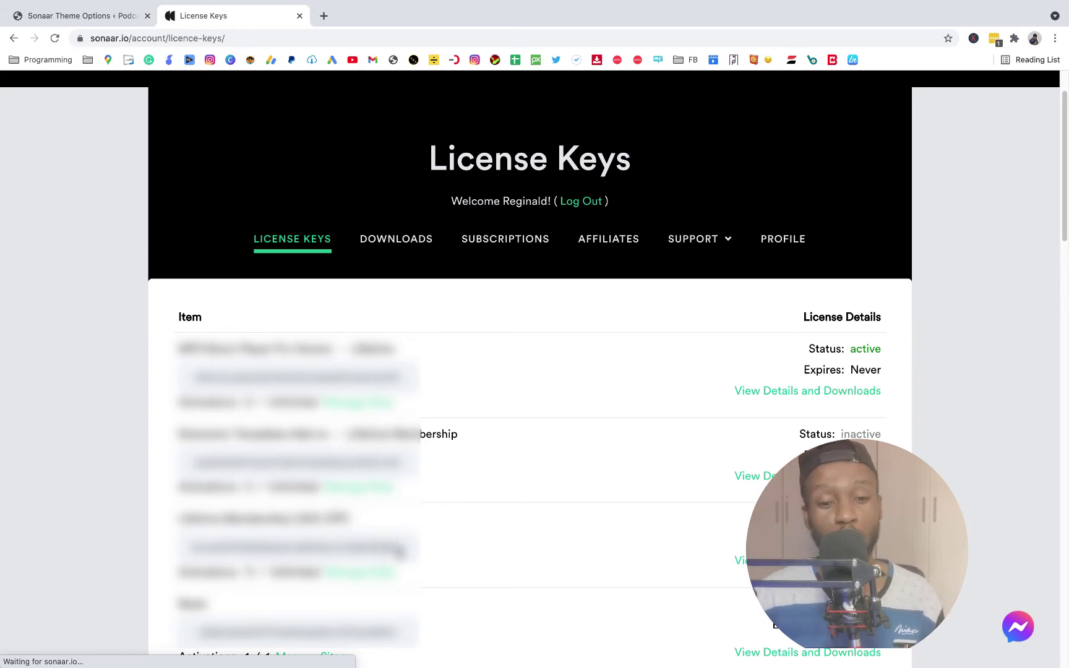
pyautogui.moveTo(401, 546)
pyautogui.mouseDown()
pyautogui.moveTo(185, 554)
pyautogui.moveTo(193, 558)
pyautogui.mouseUp()
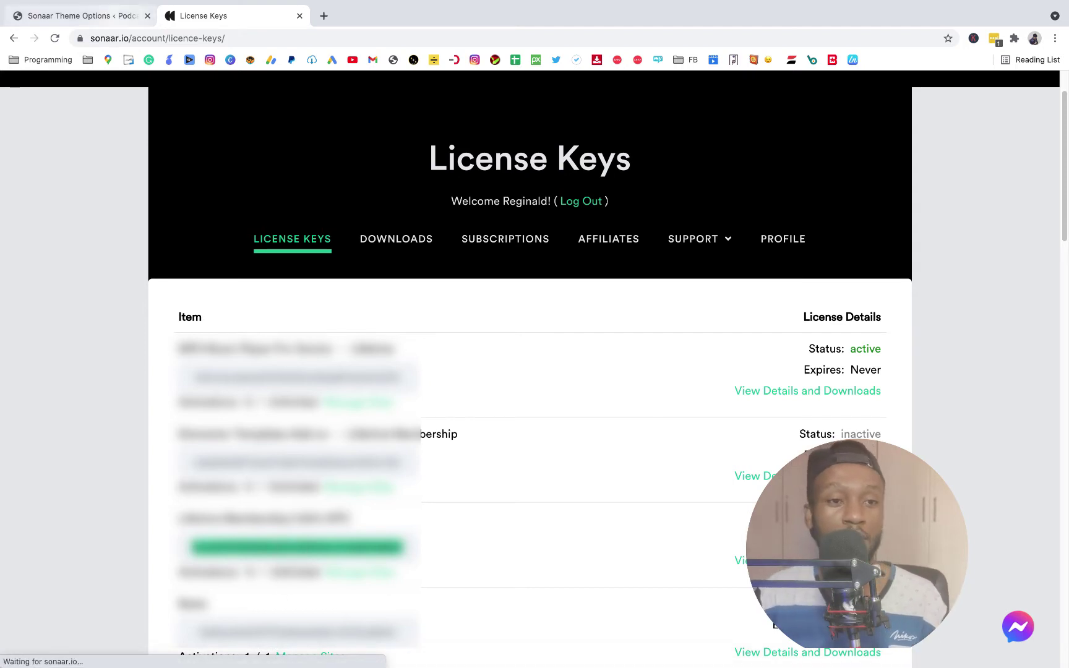
# Step: Paste the license key into the Activate Sonaar form in the WordPress theme options and activate the license
pyautogui.click(81, 16)
pyautogui.doubleClick(626, 474)
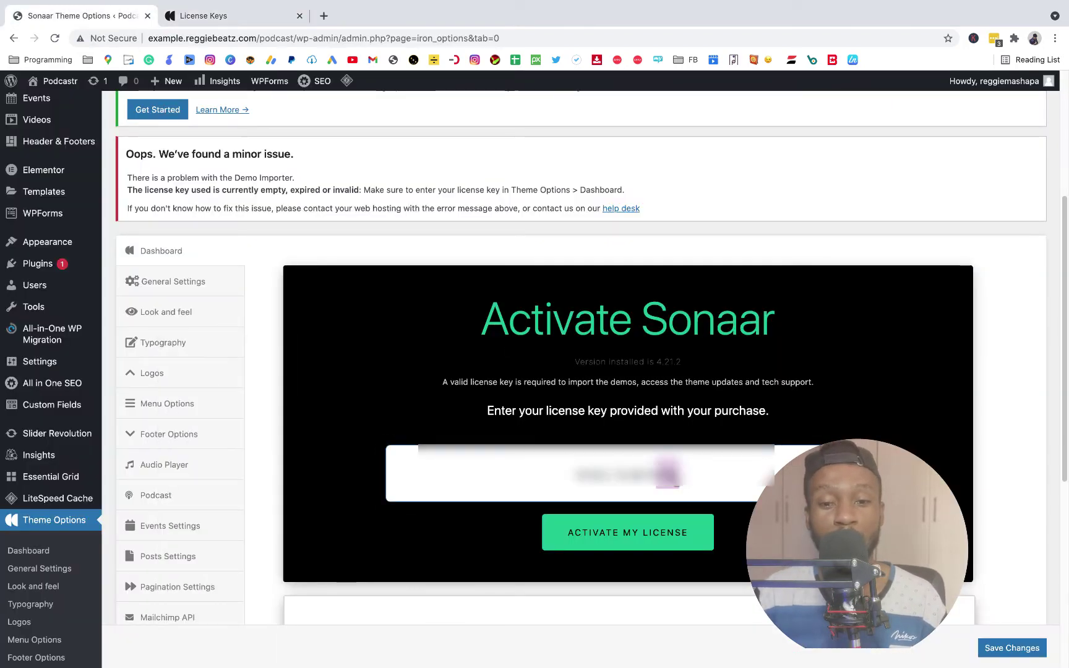
pyautogui.press('super+v')
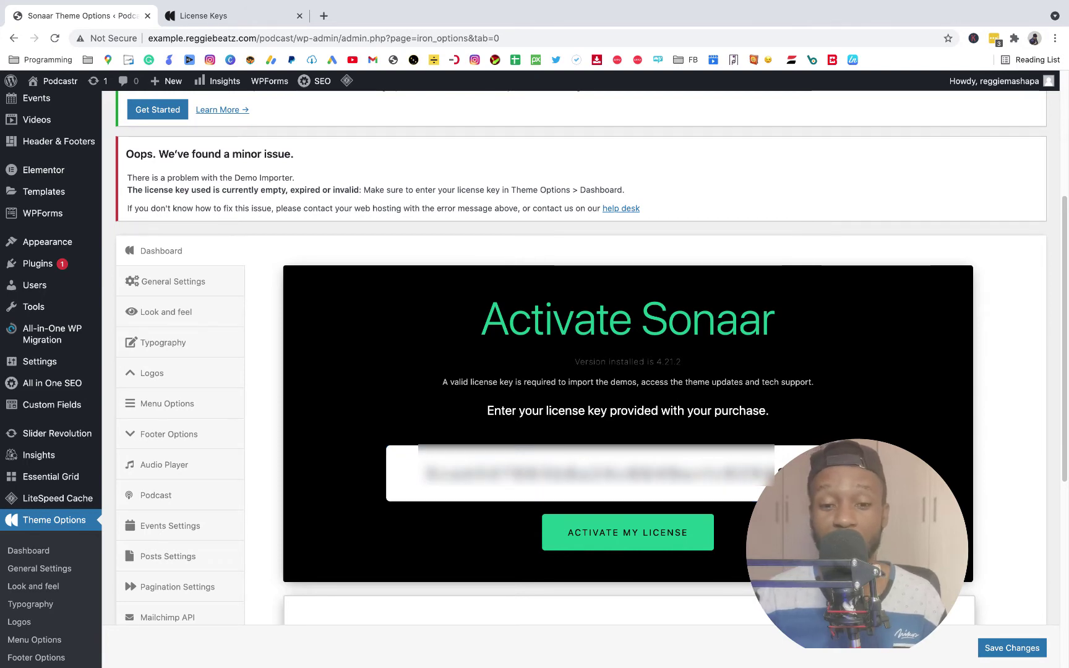
pyautogui.click(663, 532)
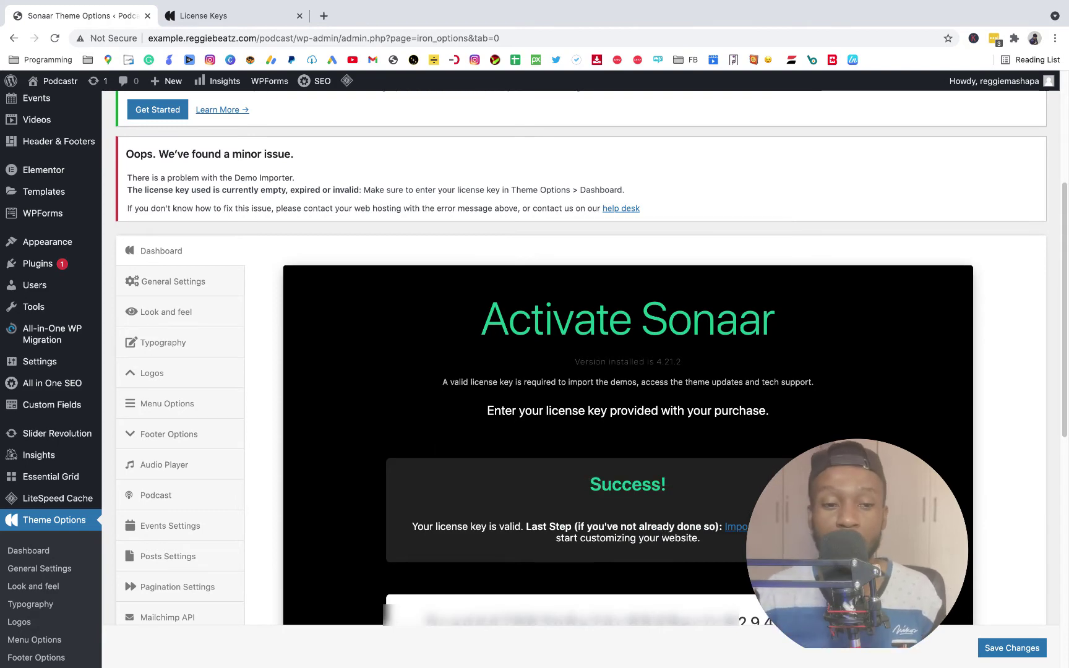
pyautogui.scroll(-5, 663, 532)
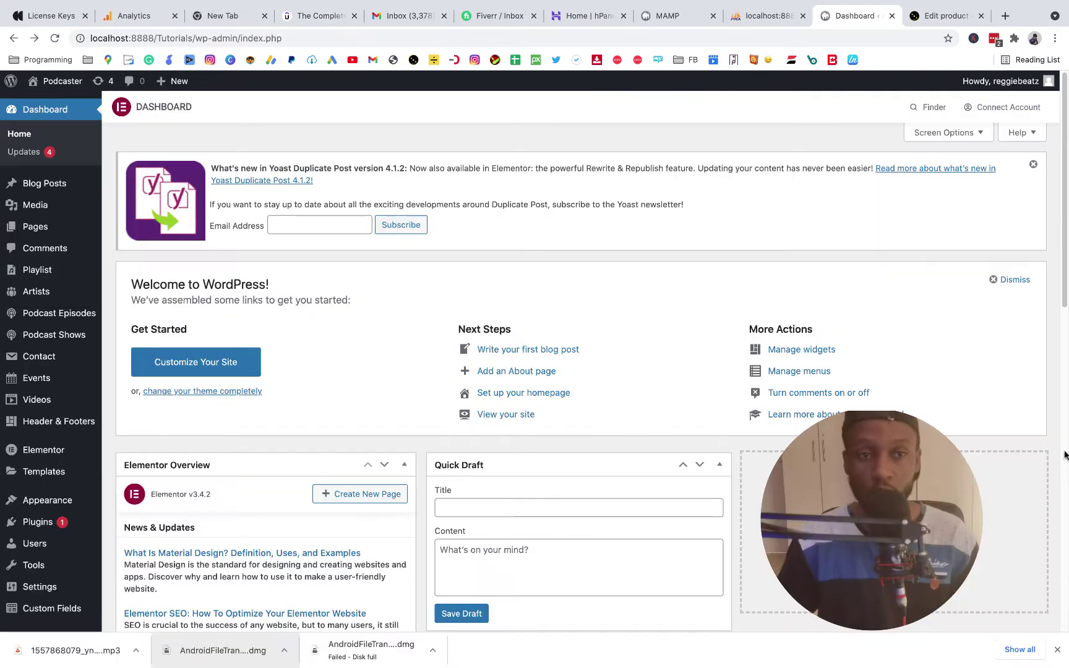
# Step: Open the Demo Content Install page of the local Podcaster WordPress site
pyautogui.click(34, 110)
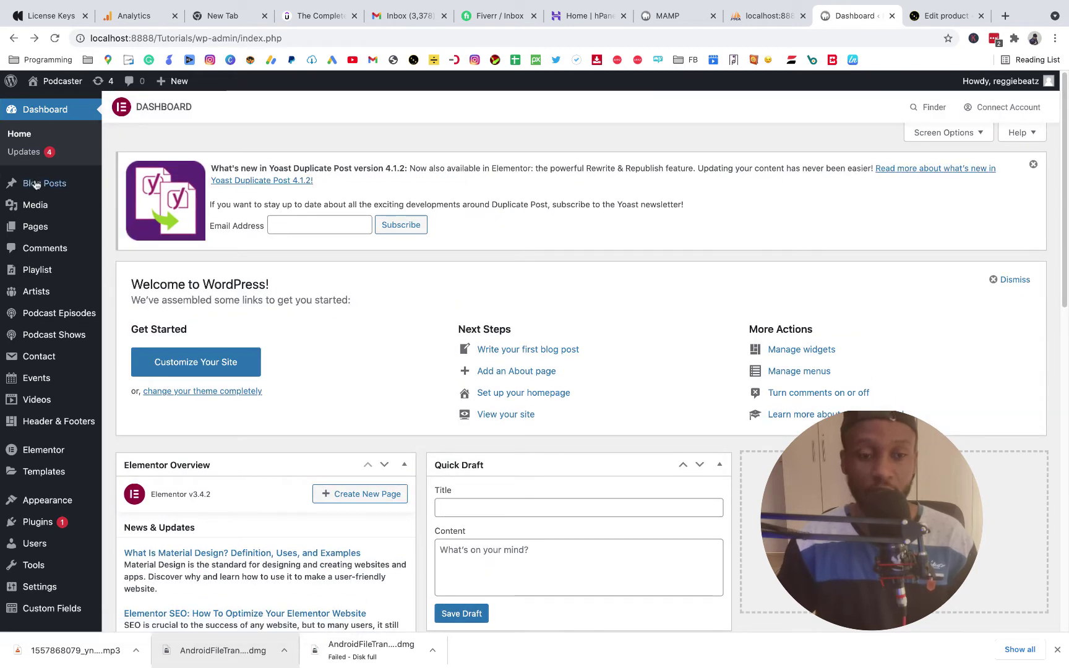
pyautogui.scroll(-3, 28, 226)
pyautogui.moveTo(31, 232)
pyautogui.scroll(-1, 31, 232)
pyautogui.moveTo(40, 439)
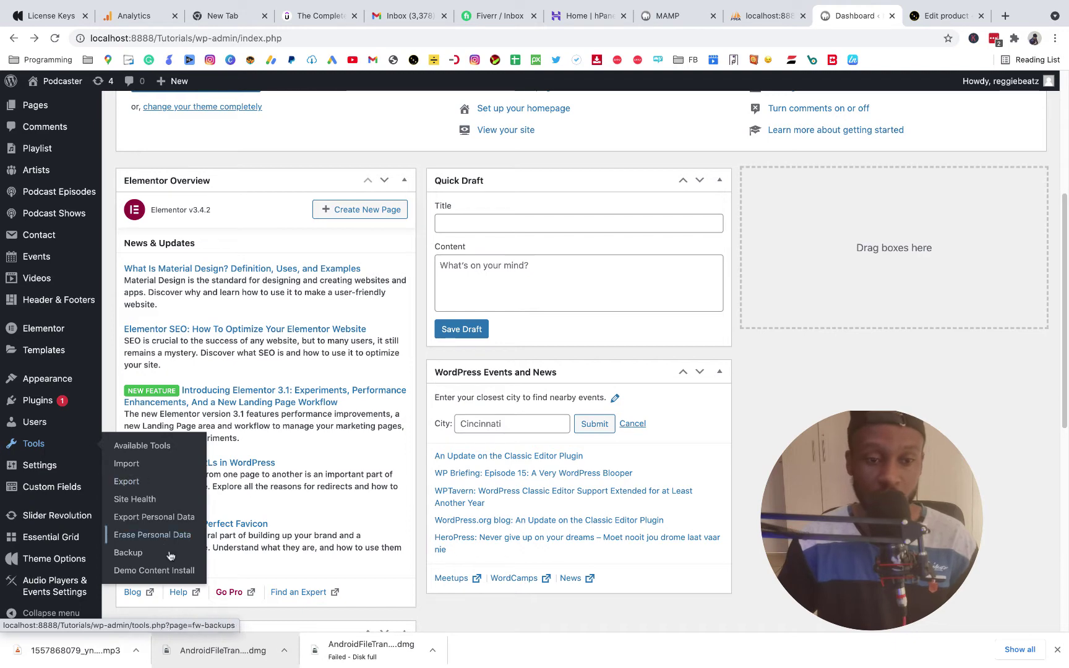
pyautogui.click(178, 577)
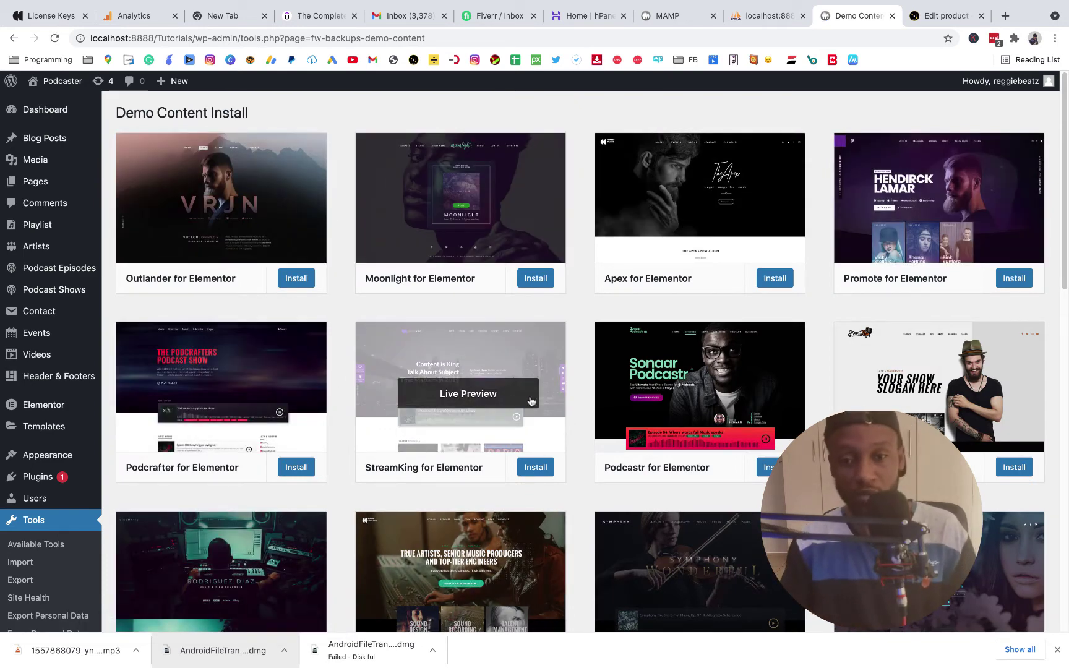
# Step: Browse the available demo templates and install the Podcastr for Elementor demo, accepting that it replaces the site's current content
pyautogui.scroll(-4, 557, 400)
pyautogui.scroll(4, 557, 400)
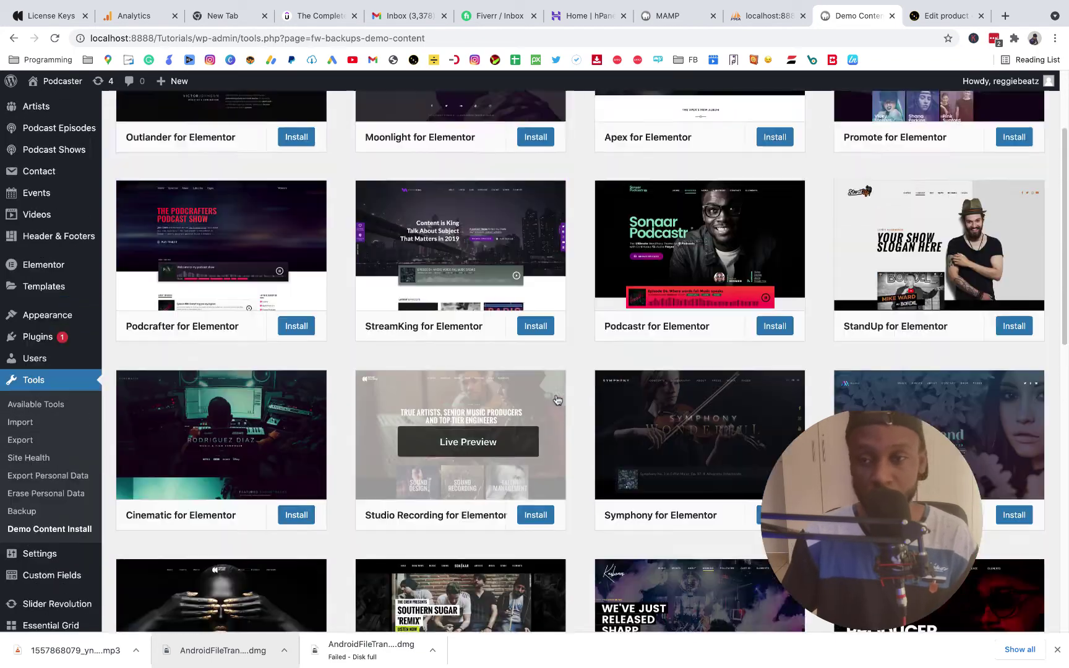
pyautogui.scroll(1, 557, 399)
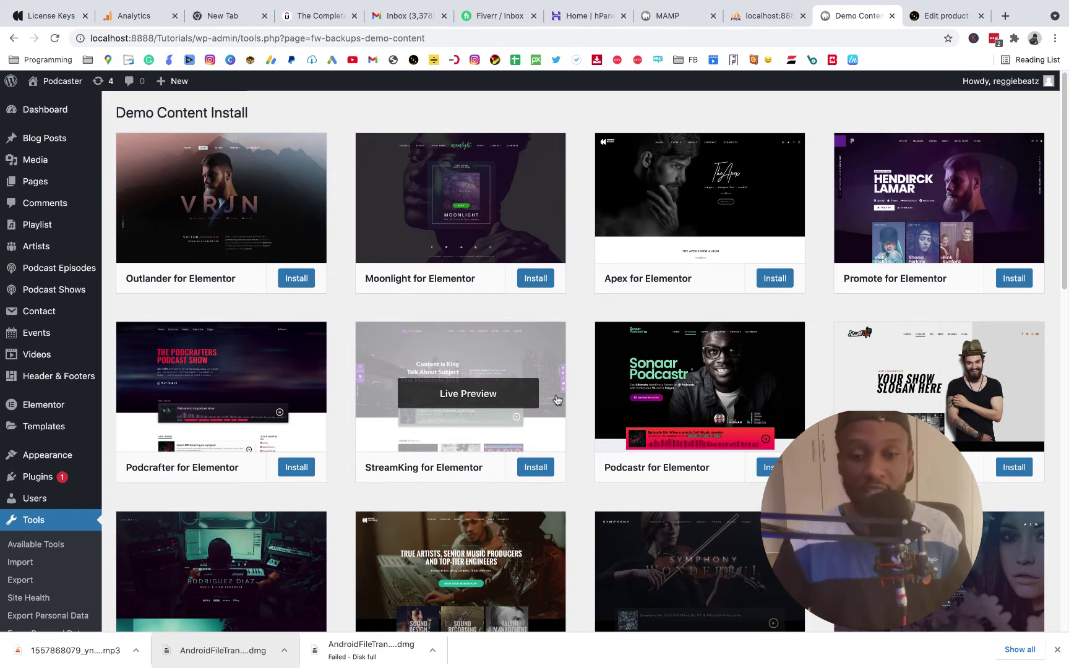
pyautogui.scroll(-12, 699, 389)
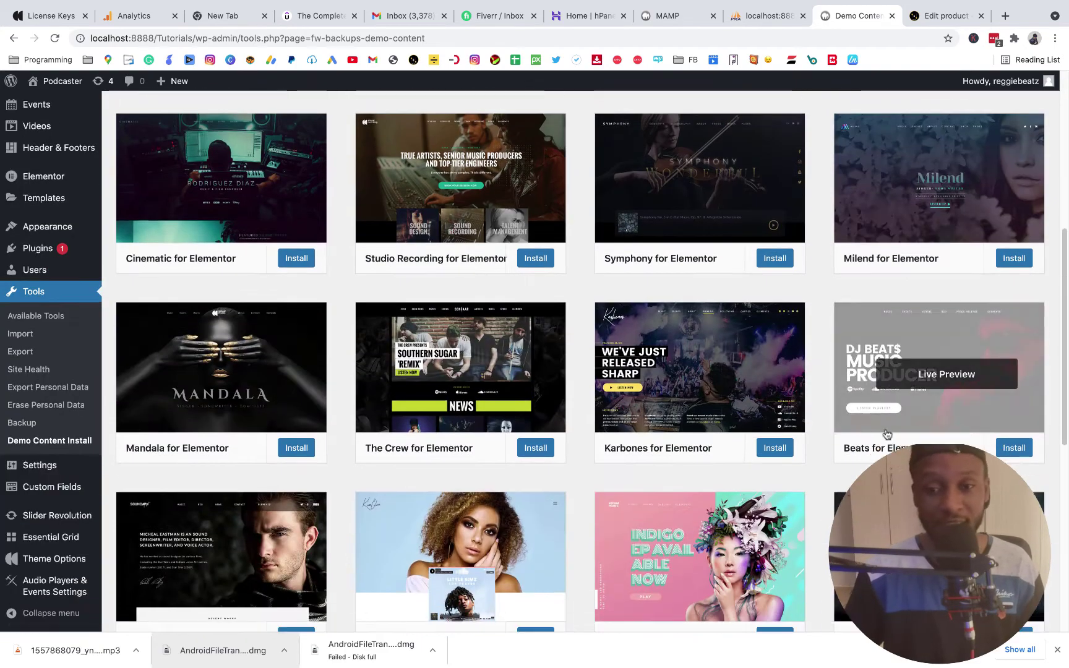
pyautogui.scroll(12, 741, 497)
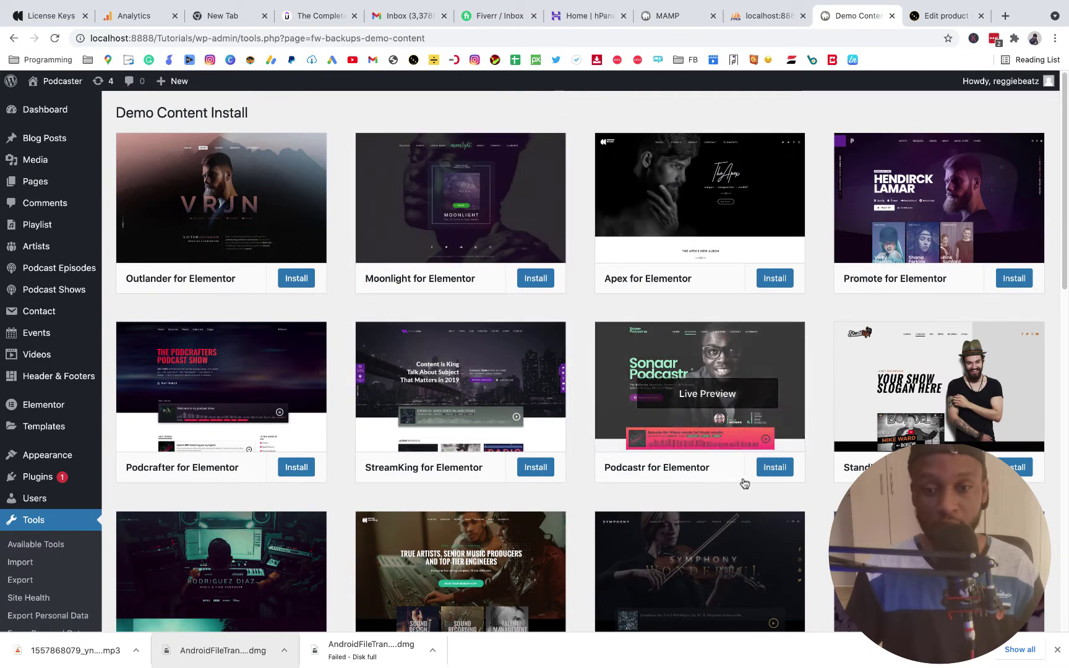
pyautogui.click(776, 468)
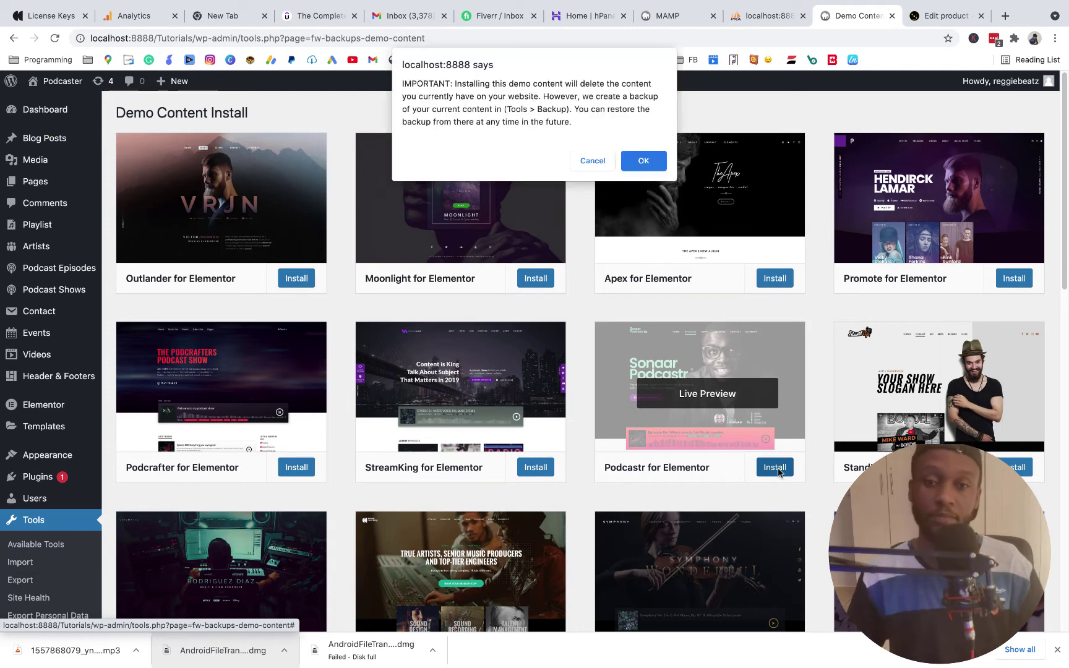
pyautogui.click(640, 161)
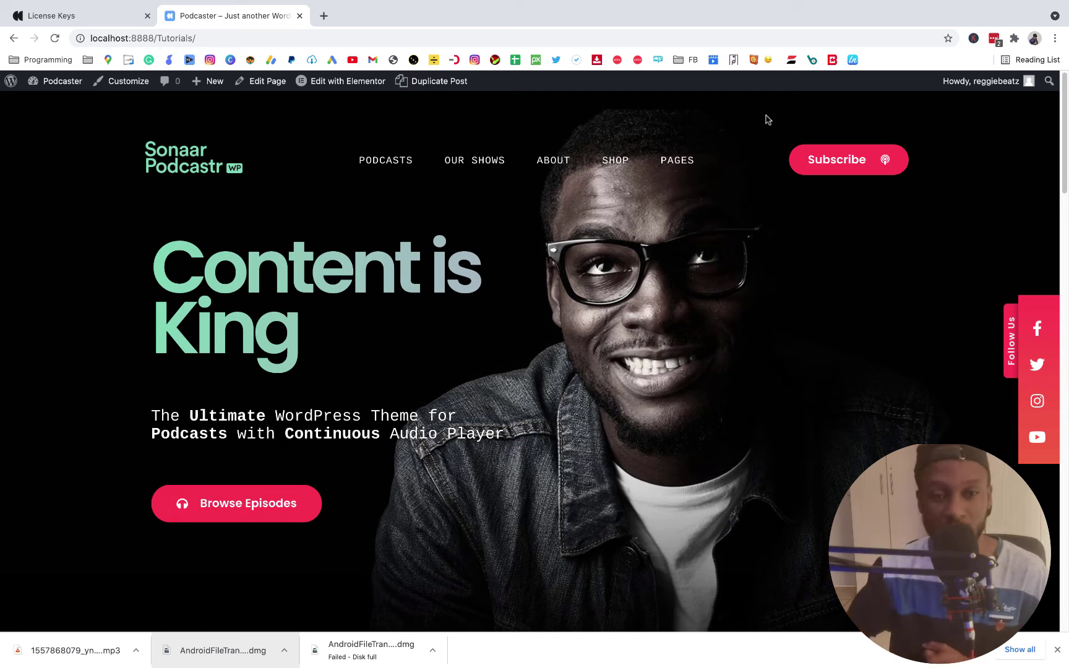
# Step: Examine the imported Podcastr homepage, from the hero banner and featured episode player down to the latest episodes
pyautogui.scroll(-3, 671, 248)
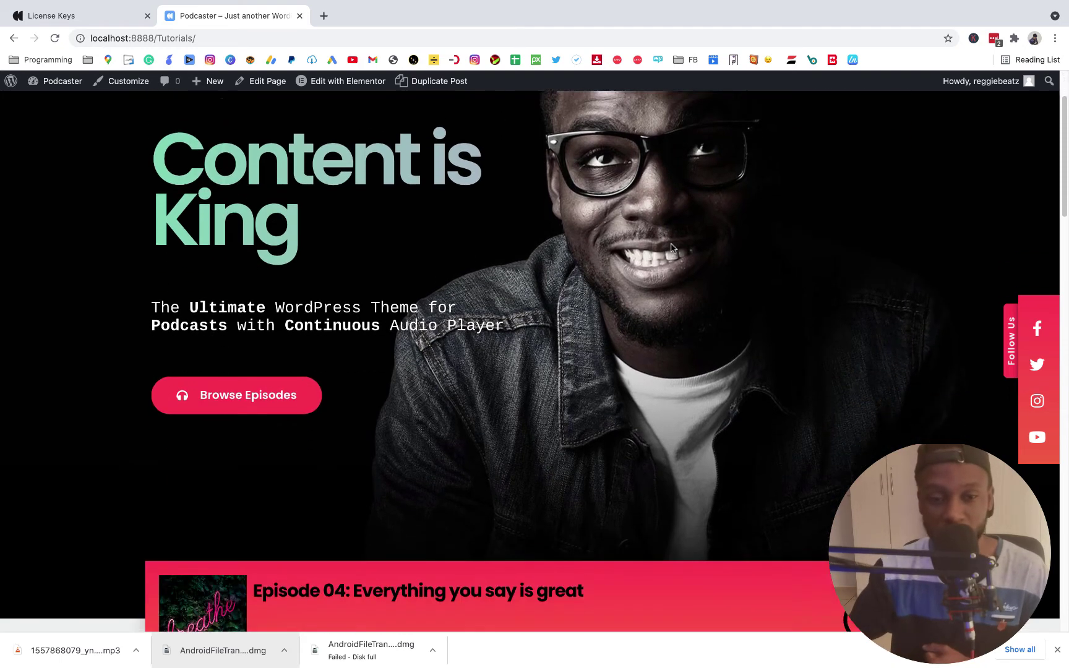
pyautogui.scroll(-6, 672, 247)
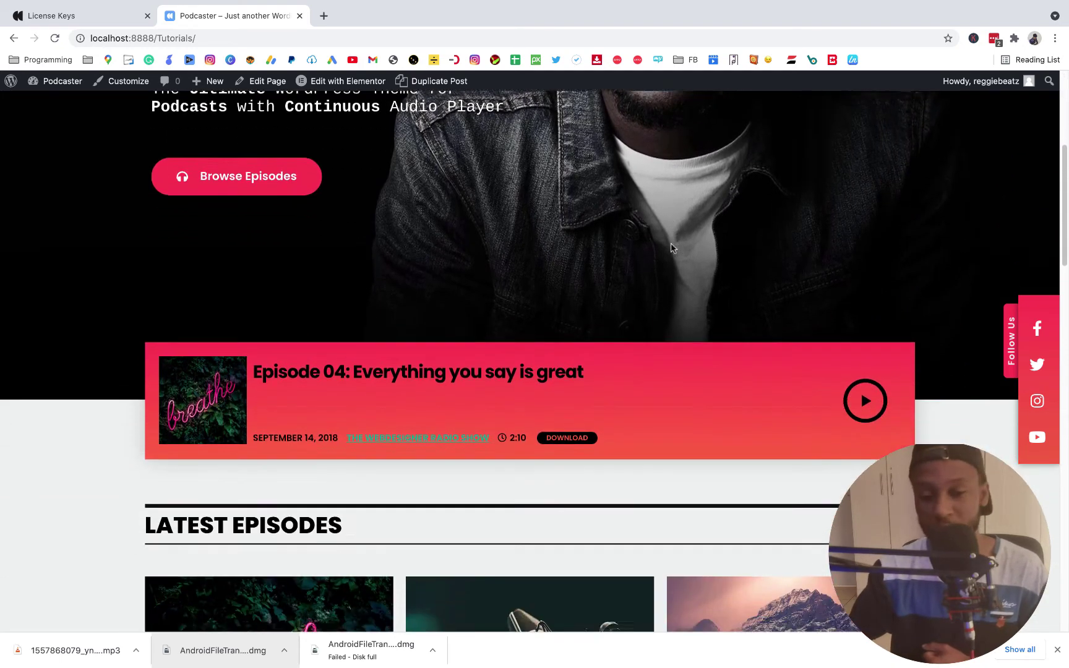
pyautogui.scroll(-5, 672, 247)
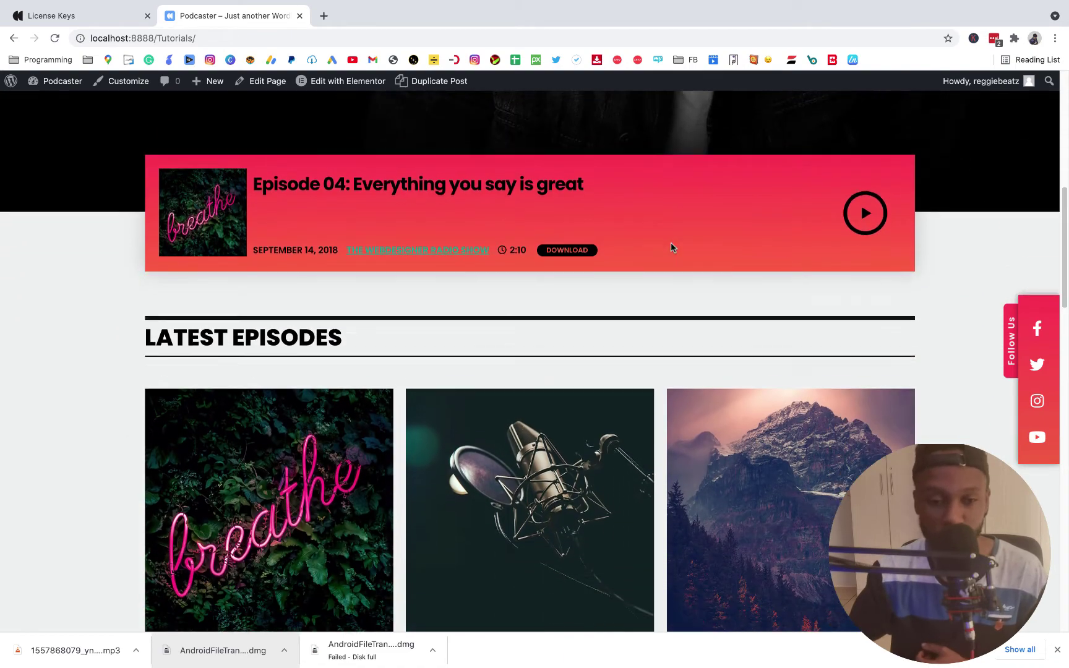
pyautogui.scroll(-6, 672, 247)
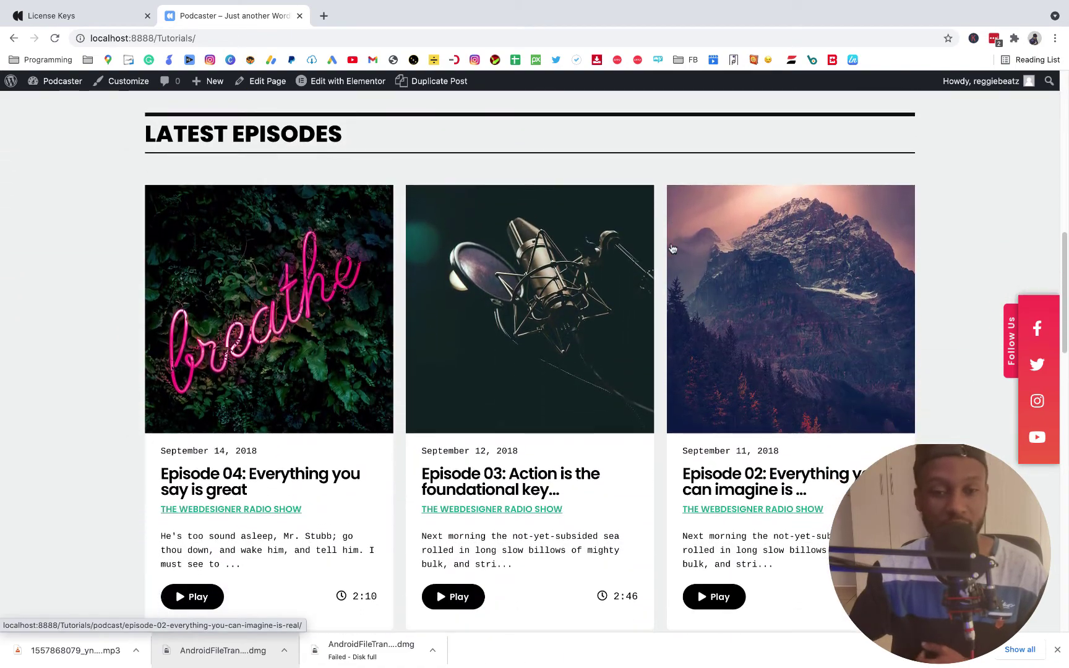
# Step: Examine the rest of the homepage, from the latest episodes through the host biography and link tiles, and the hero banner's navigation menu
pyautogui.scroll(-2, 672, 248)
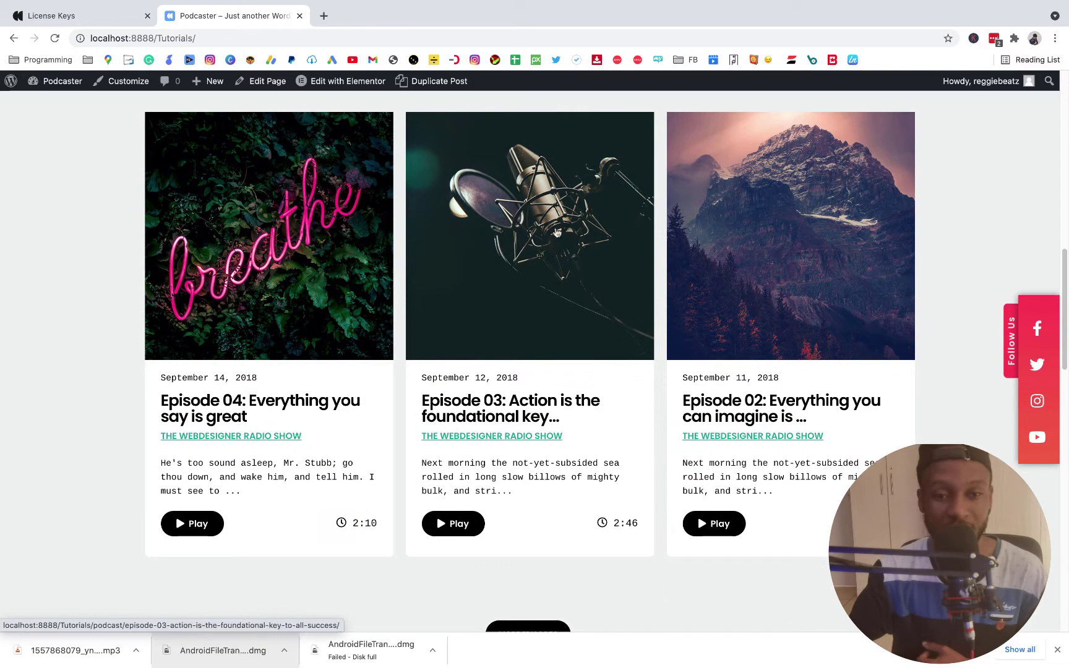
pyautogui.scroll(-5, 330, 245)
pyautogui.scroll(-6, 329, 245)
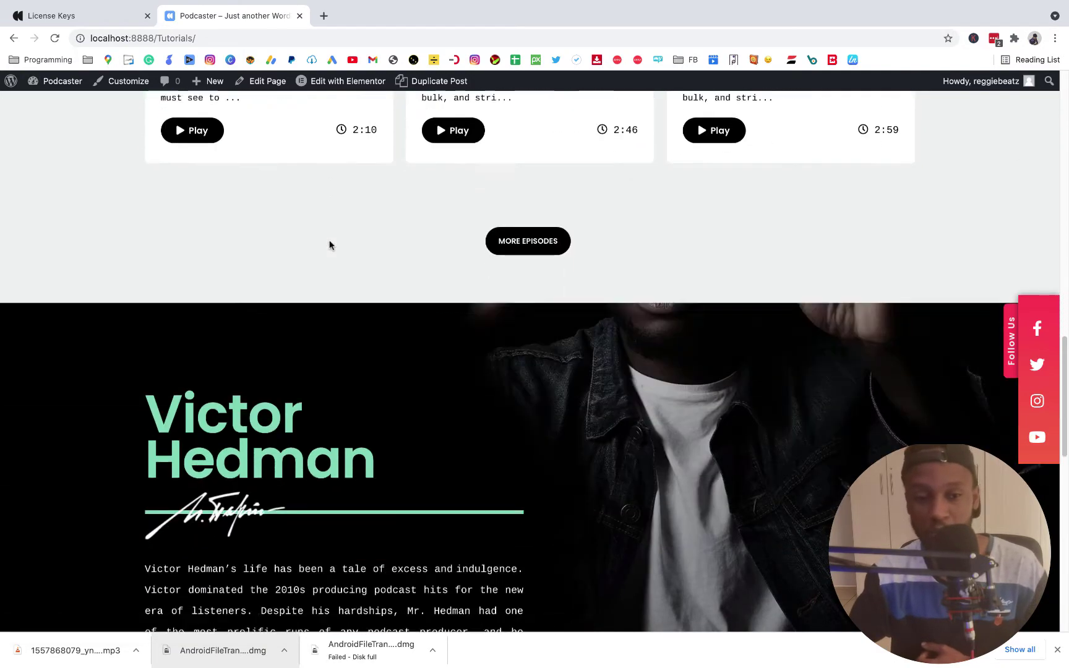
pyautogui.scroll(-4, 330, 245)
pyautogui.scroll(-7, 339, 240)
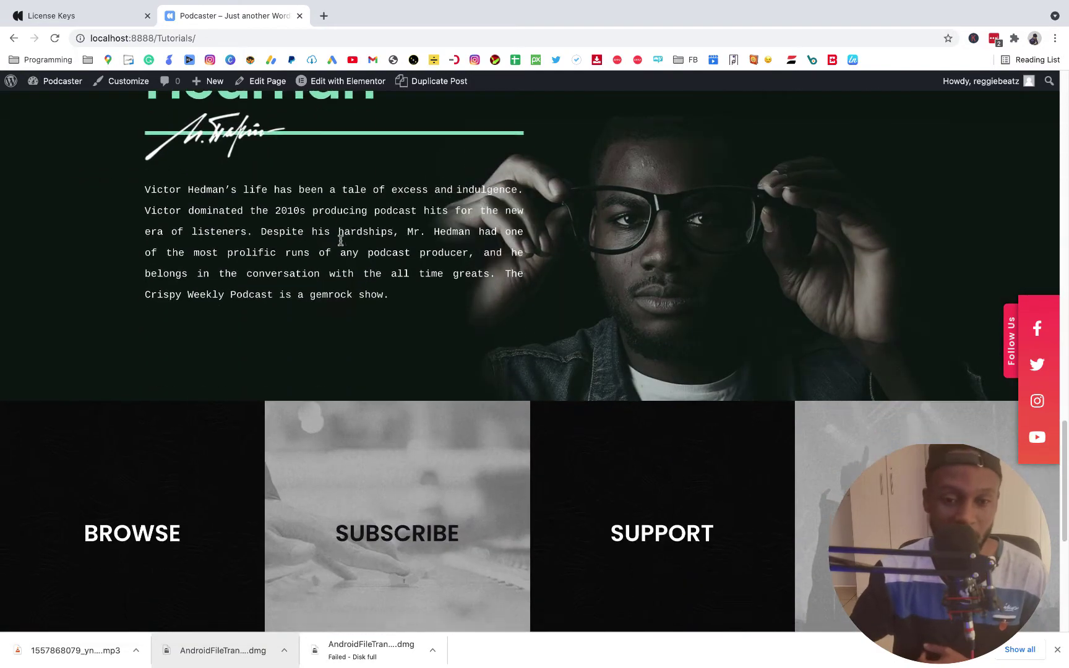
pyautogui.scroll(-10, 506, 291)
pyautogui.scroll(20, 460, 284)
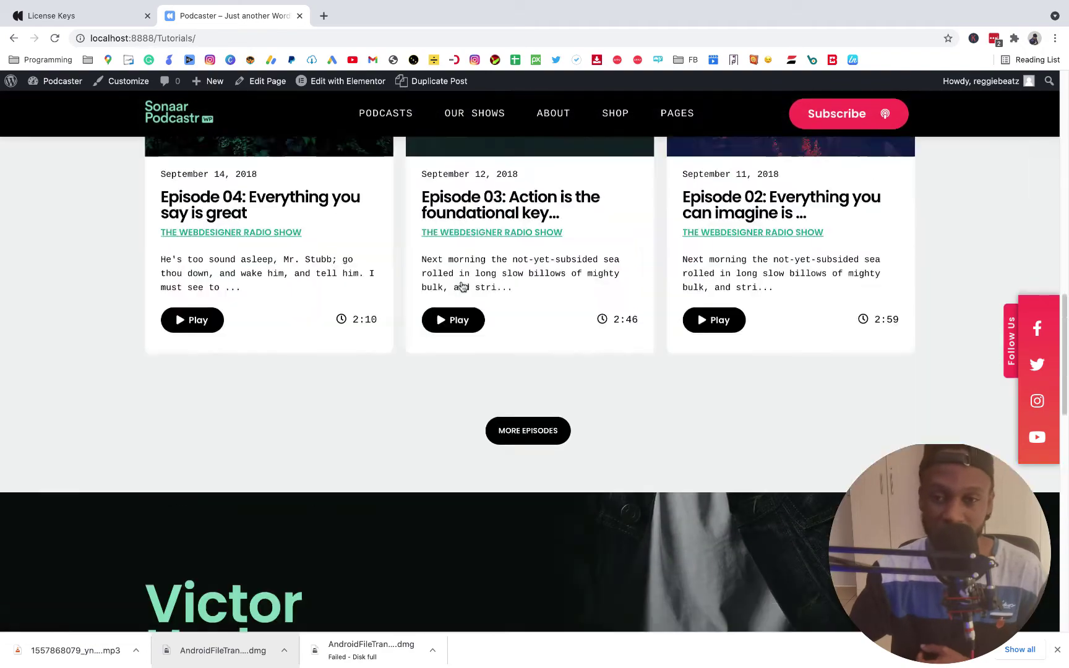
pyautogui.scroll(20, 461, 285)
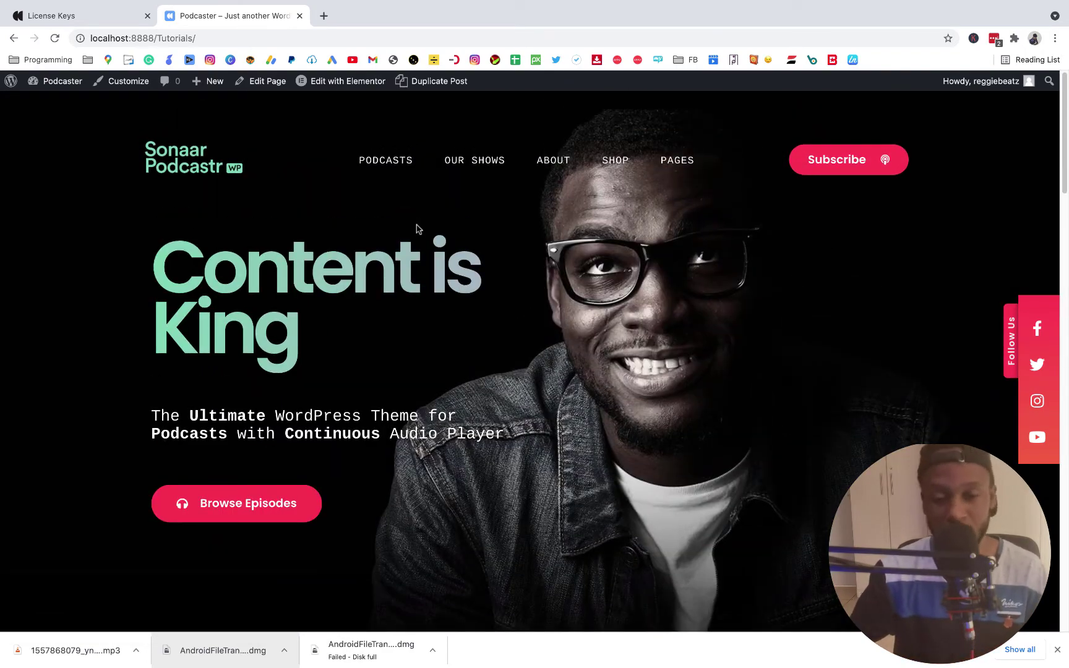
pyautogui.scroll(-7, 427, 270)
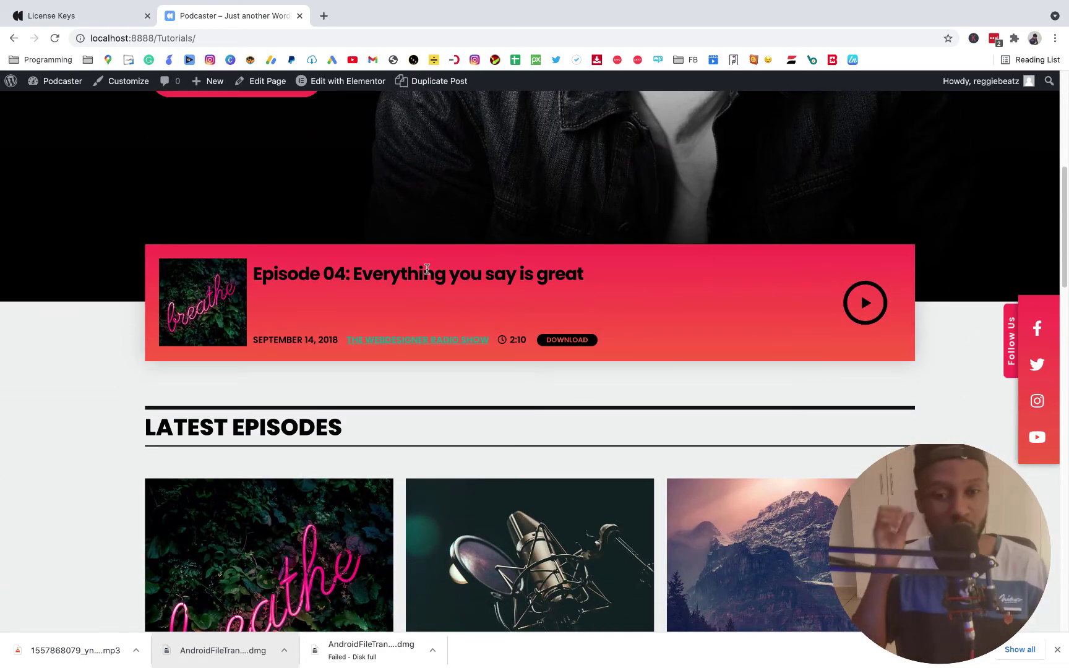
pyautogui.scroll(7, 426, 269)
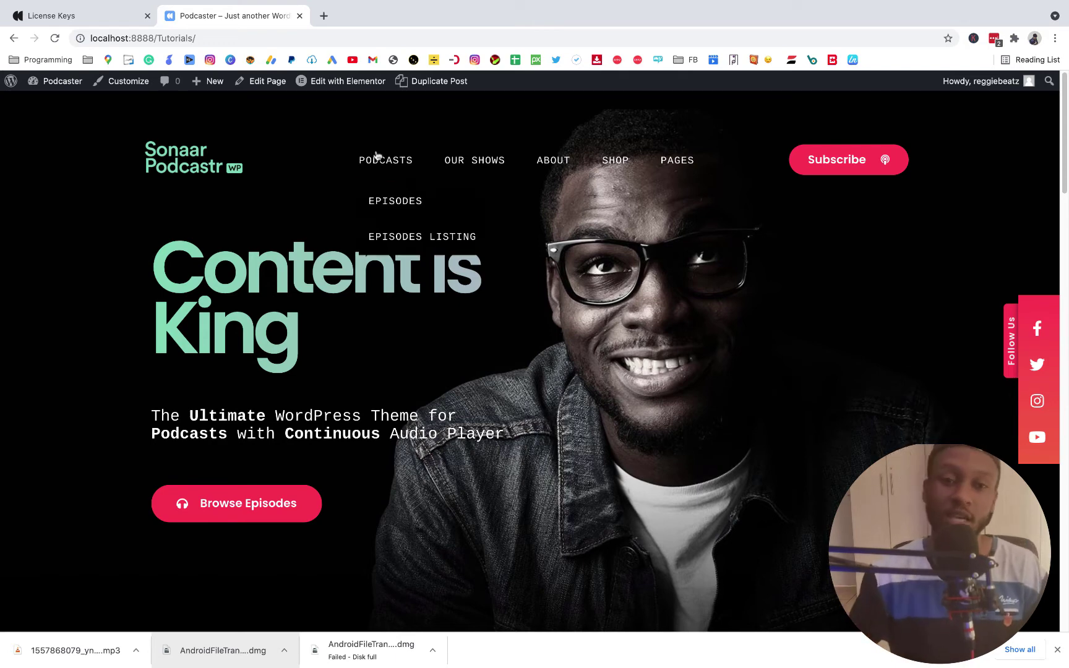
# Step: Open the homepage in the Elementor editor and bring up its hero section
pyautogui.click(365, 84)
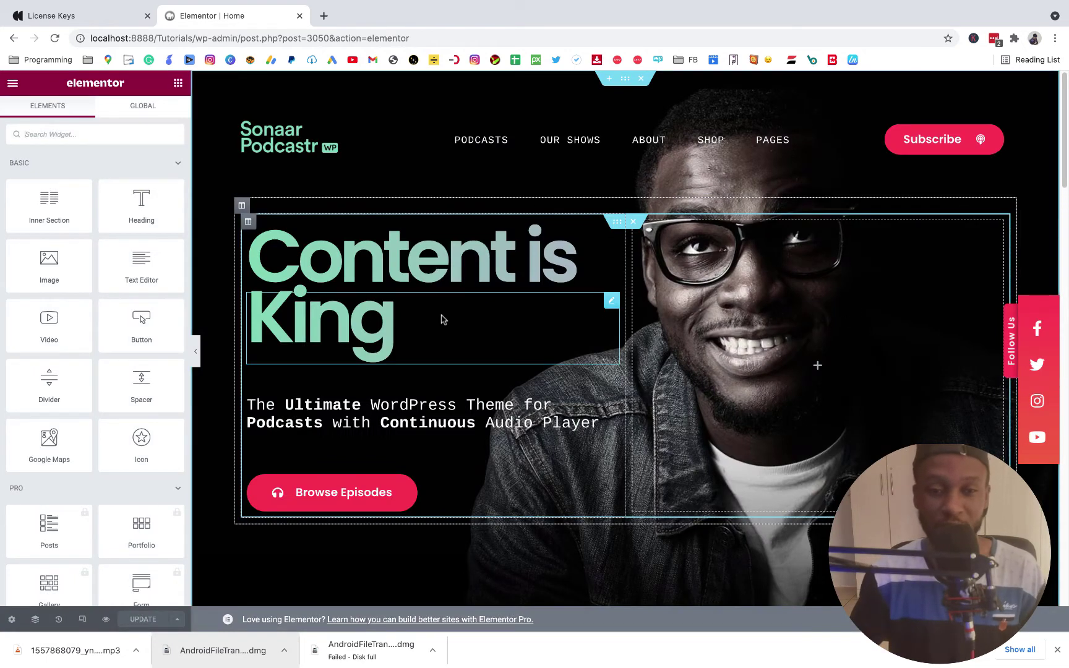
pyautogui.scroll(-1, 441, 319)
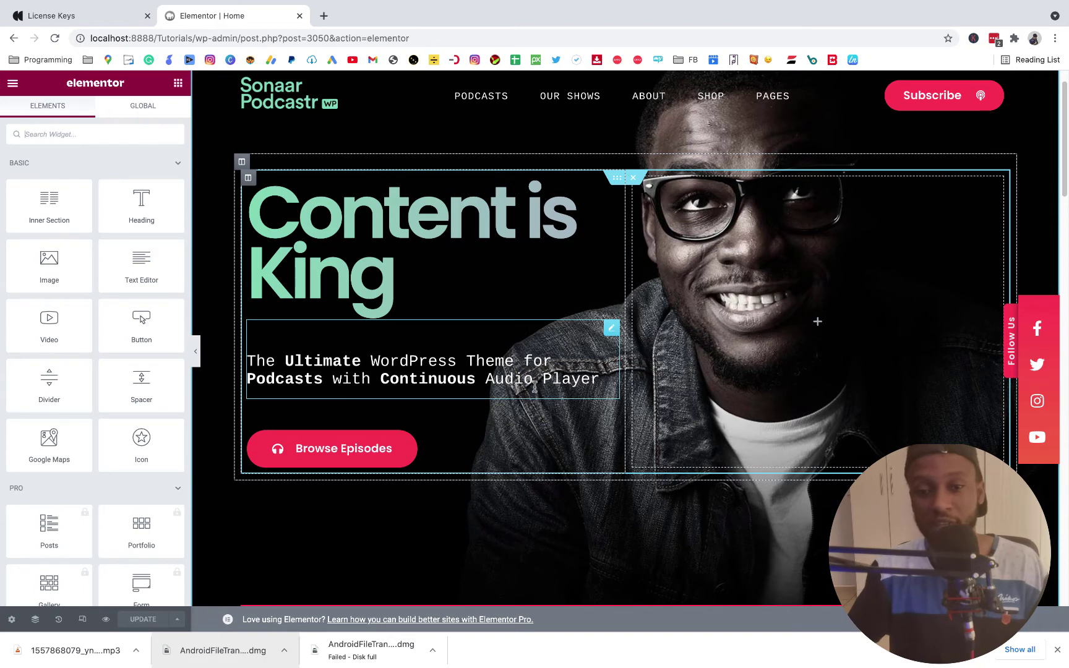
pyautogui.scroll(-1, 654, 374)
pyautogui.scroll(-2, 655, 375)
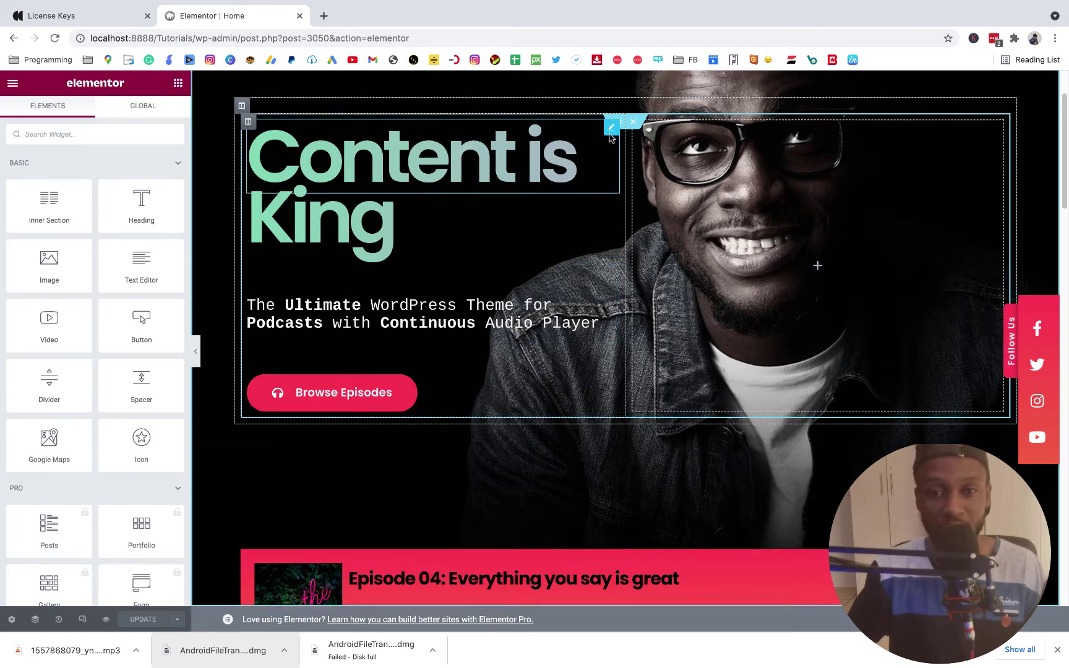
pyautogui.scroll(1, 599, 179)
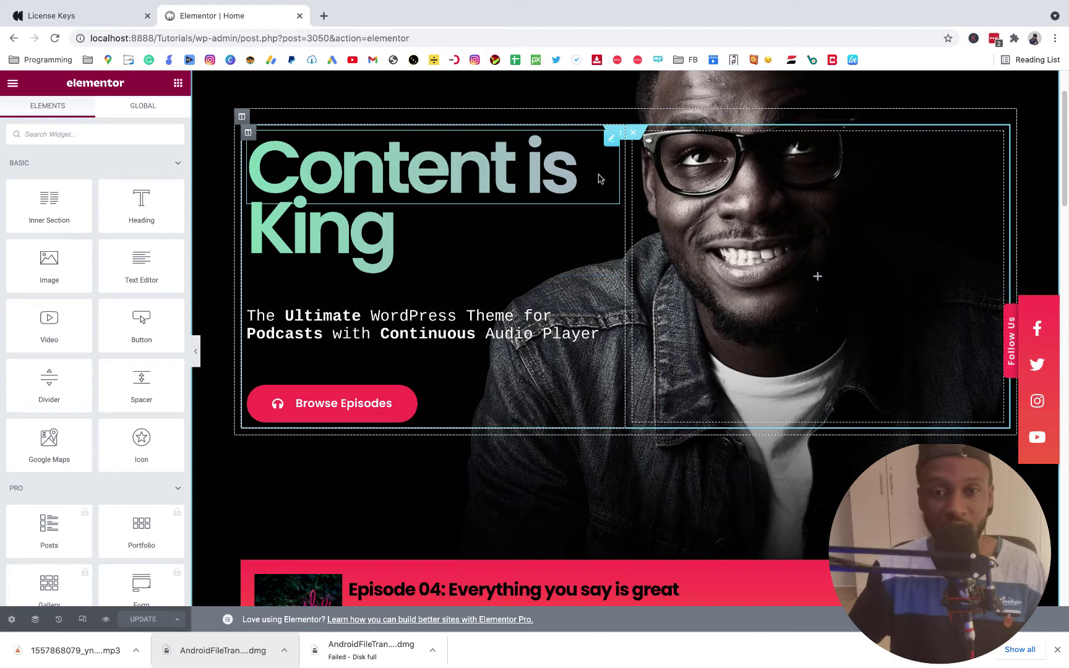
# Step: Select the hero heading's first line and clear its "Content is" text
pyautogui.click(611, 140)
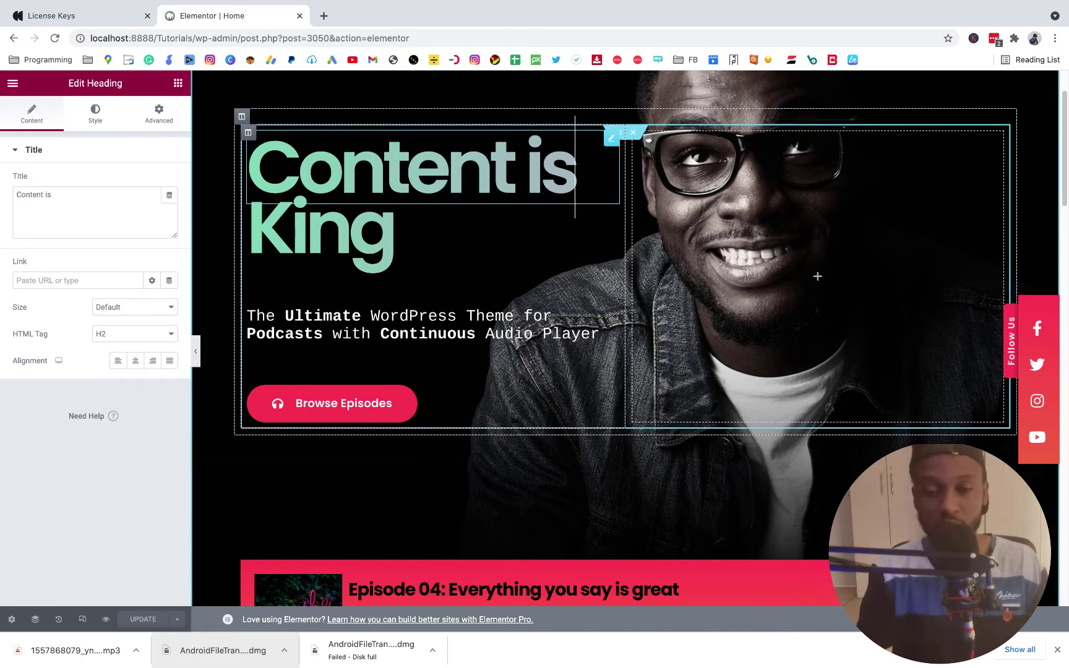
pyautogui.press('BackSpace')
pyautogui.press('BackSpace')
pyautogui.press('BackSpace')
pyautogui.press('BackSpace')
pyautogui.press('BackSpace')
pyautogui.press('BackSpace')
pyautogui.press('BackSpace')
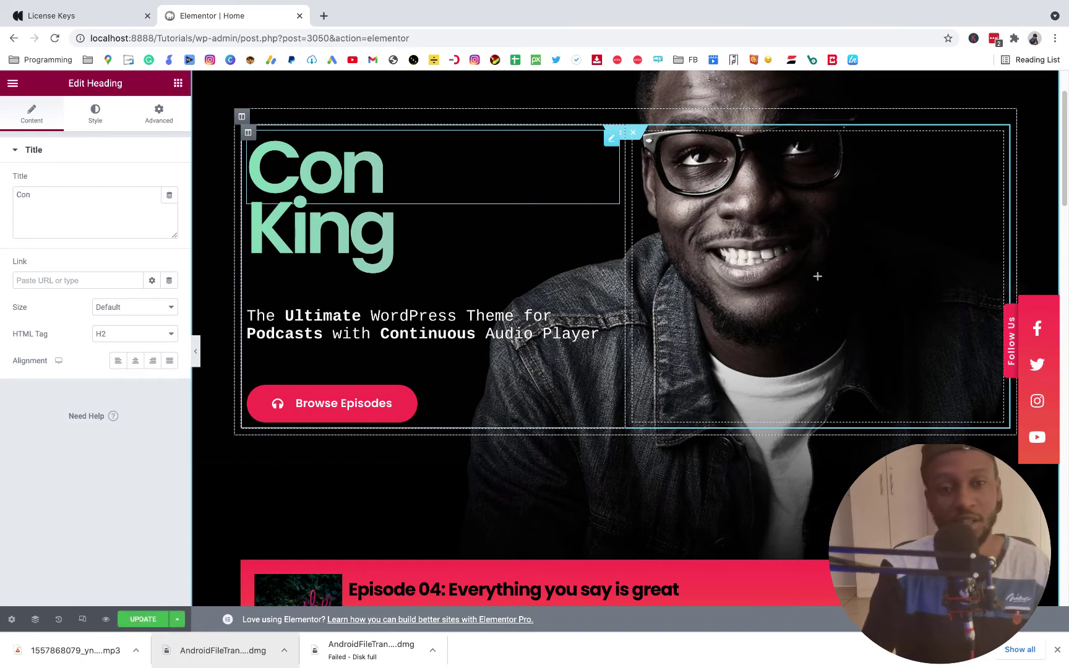
pyautogui.press('BackSpace')
pyautogui.press('BackSpace')
pyautogui.press('BackSpace')
pyautogui.write('reg')
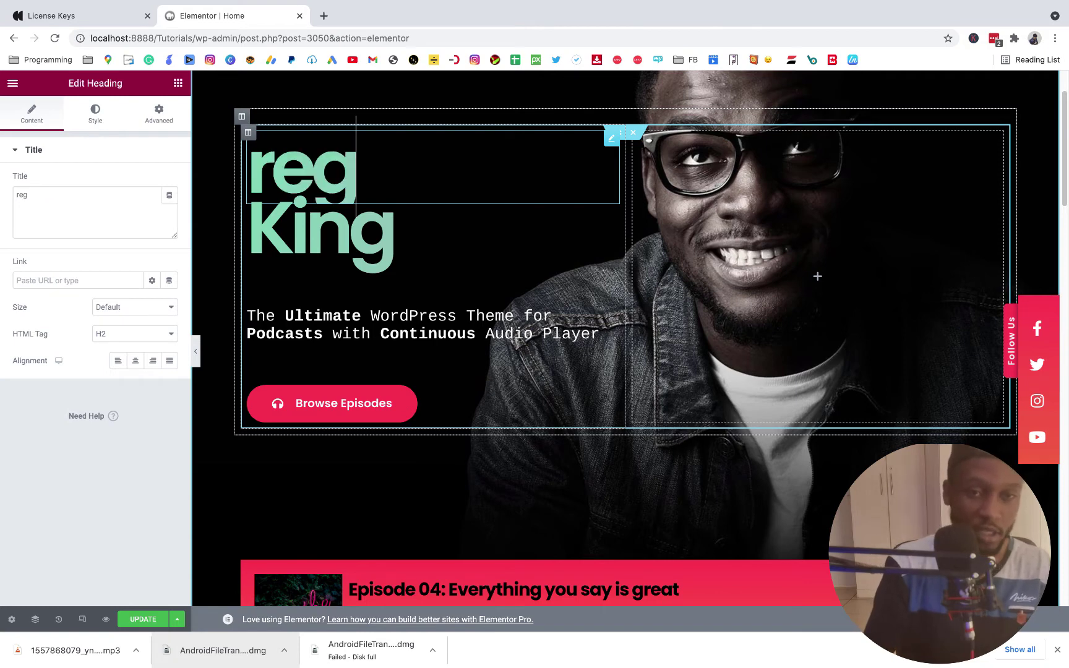
pyautogui.press('BackSpace')
pyautogui.press('BackSpace')
pyautogui.press('BackSpace')
pyautogui.write('Re')
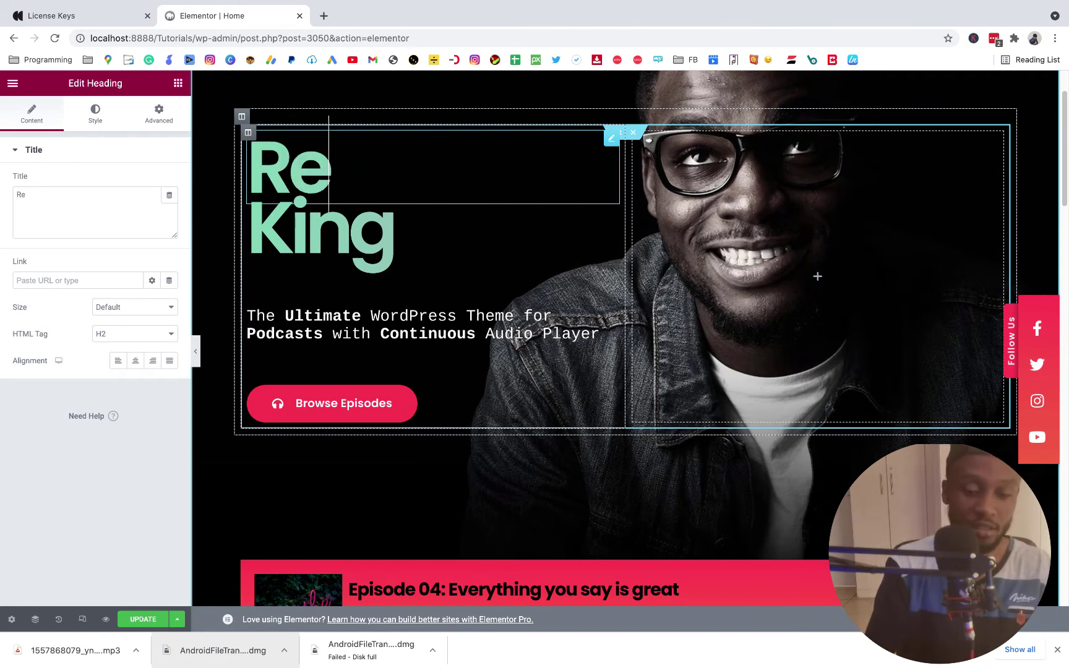
pyautogui.write('ggie')
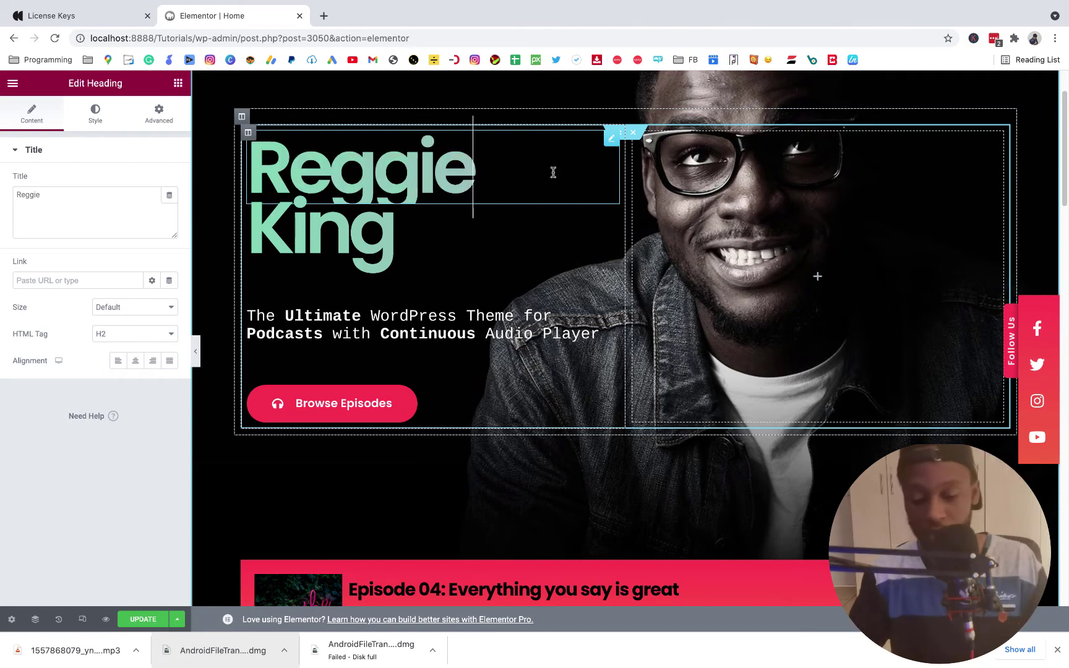
pyautogui.write("'")
pyautogui.press('BackSpace')
pyautogui.press('BackSpace')
pyautogui.press('BackSpace')
pyautogui.press('BackSpace')
pyautogui.press('BackSpace')
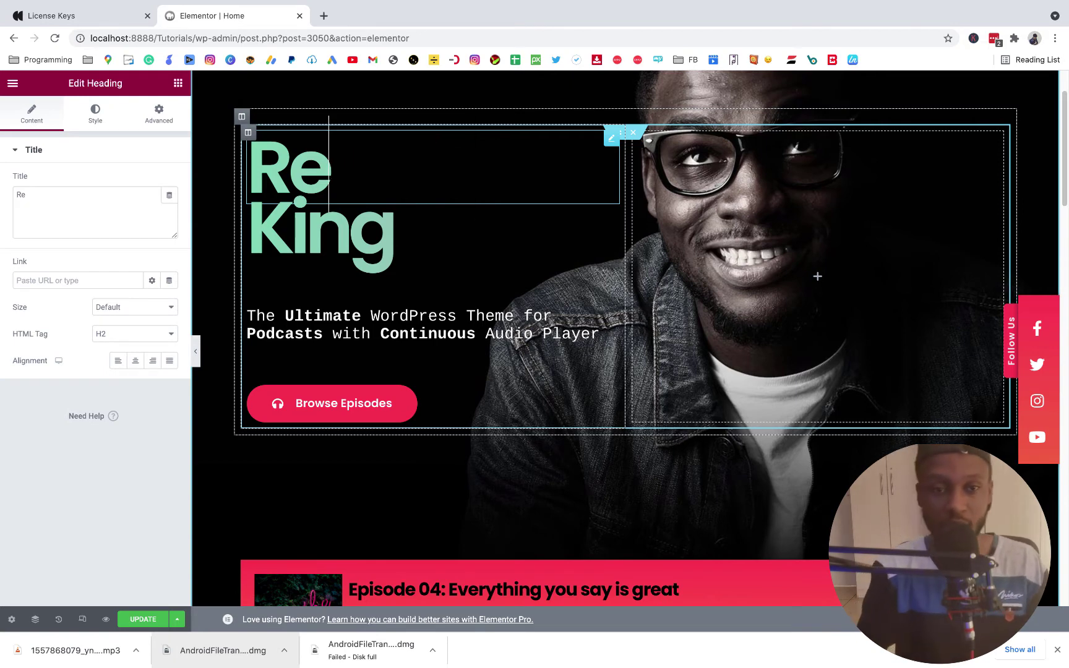
pyautogui.press('BackSpace')
pyautogui.press('BackSpace')
pyautogui.write('th')
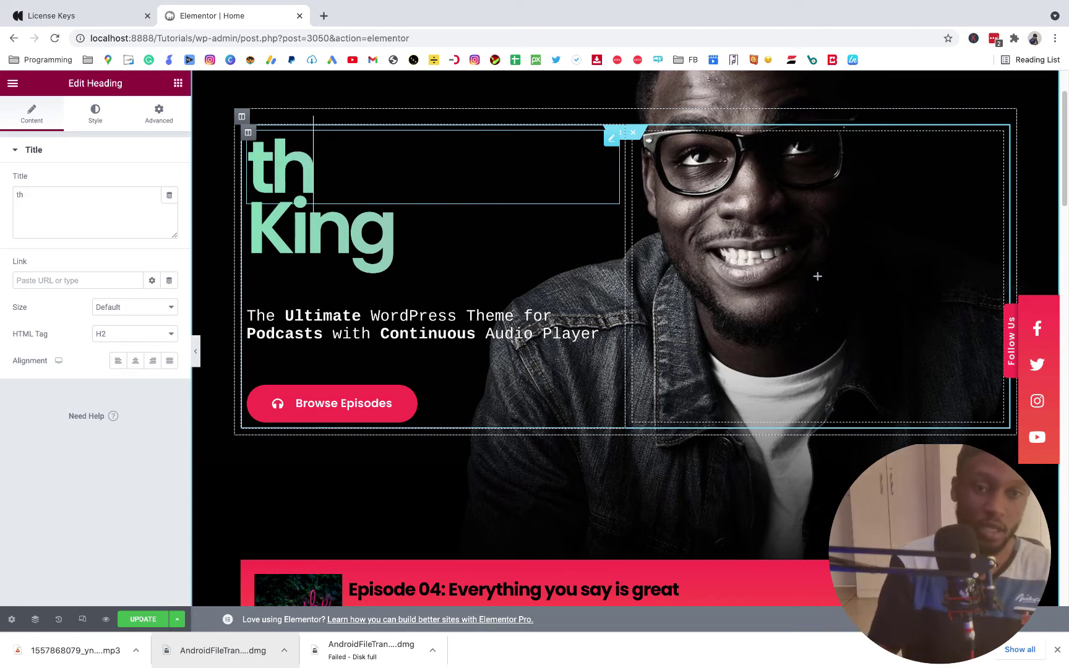
pyautogui.press('BackSpace')
pyautogui.press('BackSpace')
# Step: Set the hero heading's first line to "Breakfast" and replace "King" on the second line with "Podcast"
pyautogui.write('Bre')
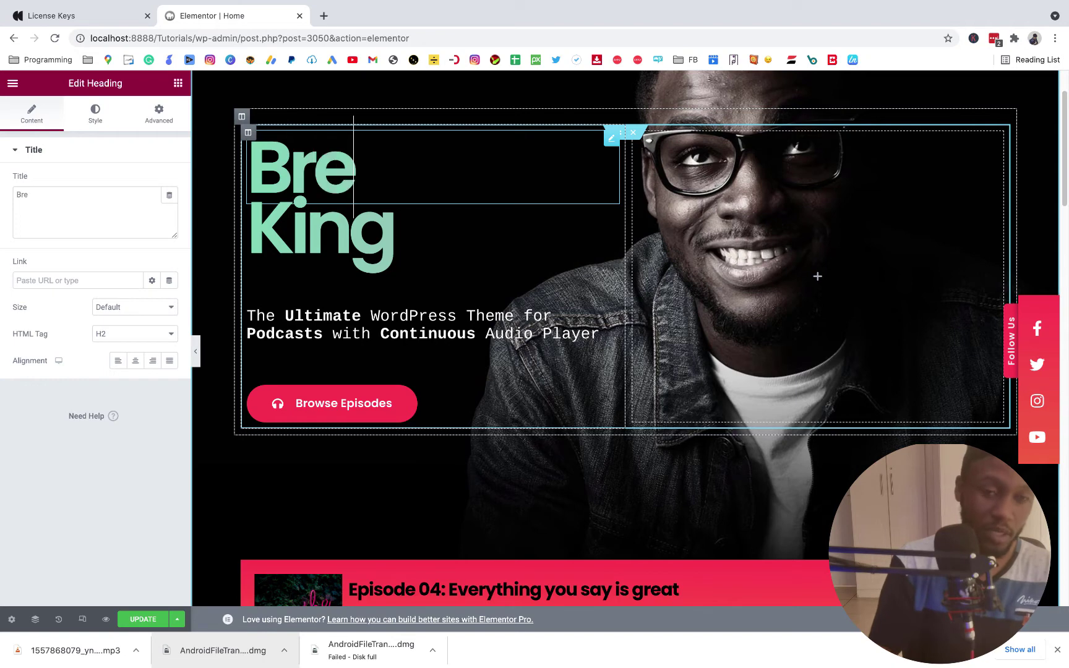
pyautogui.write('akfast')
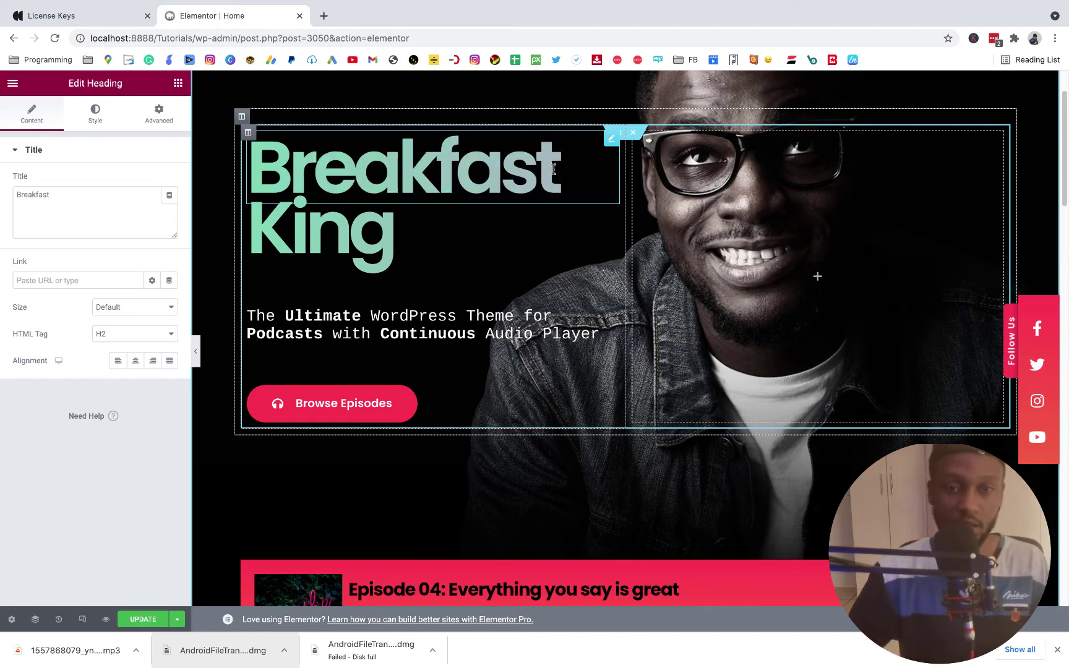
pyautogui.click(404, 223)
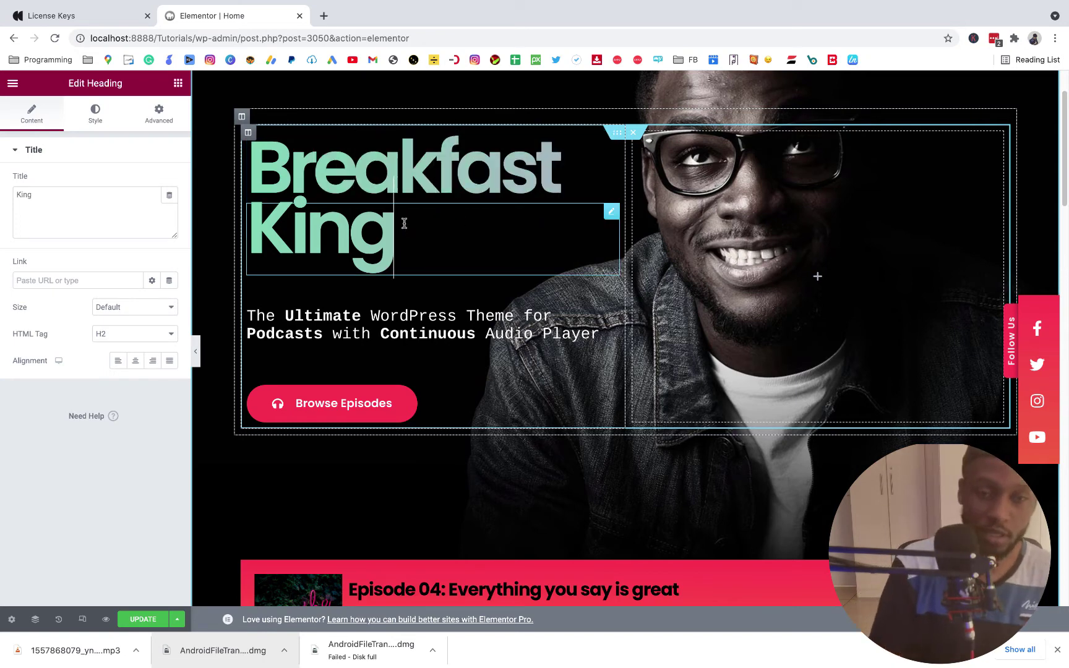
pyautogui.press('BackSpace')
pyautogui.press('BackSpace')
pyautogui.press('BackSpace')
pyautogui.press('BackSpace')
pyautogui.write('Po')
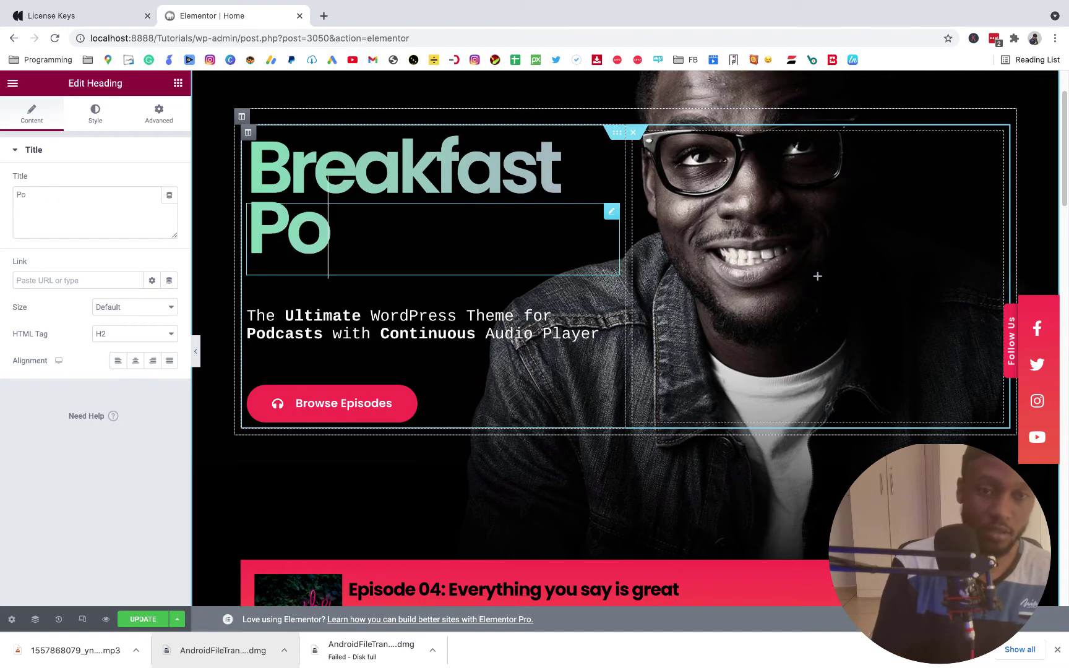
pyautogui.write('dca')
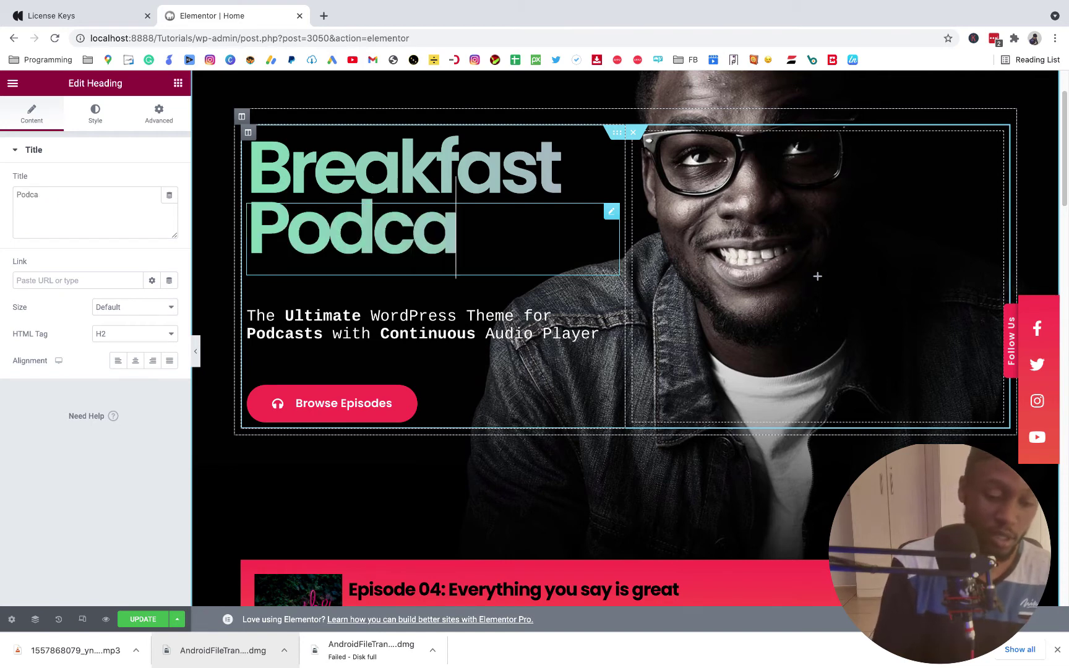
pyautogui.write('st')
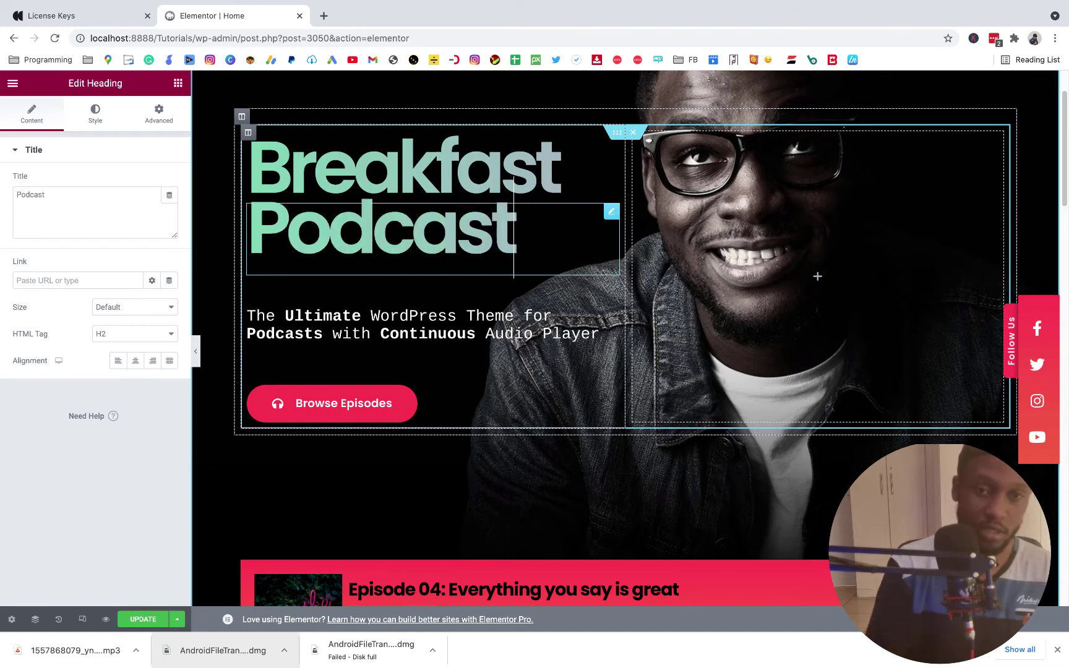
# Step: Replace the tagline below the hero heading with "Catch us everyday. Slicing it about whats hot in the industry!"
pyautogui.click(472, 319)
pyautogui.moveTo(602, 337); pyautogui.dragTo(232, 312)
pyautogui.write('Ca')
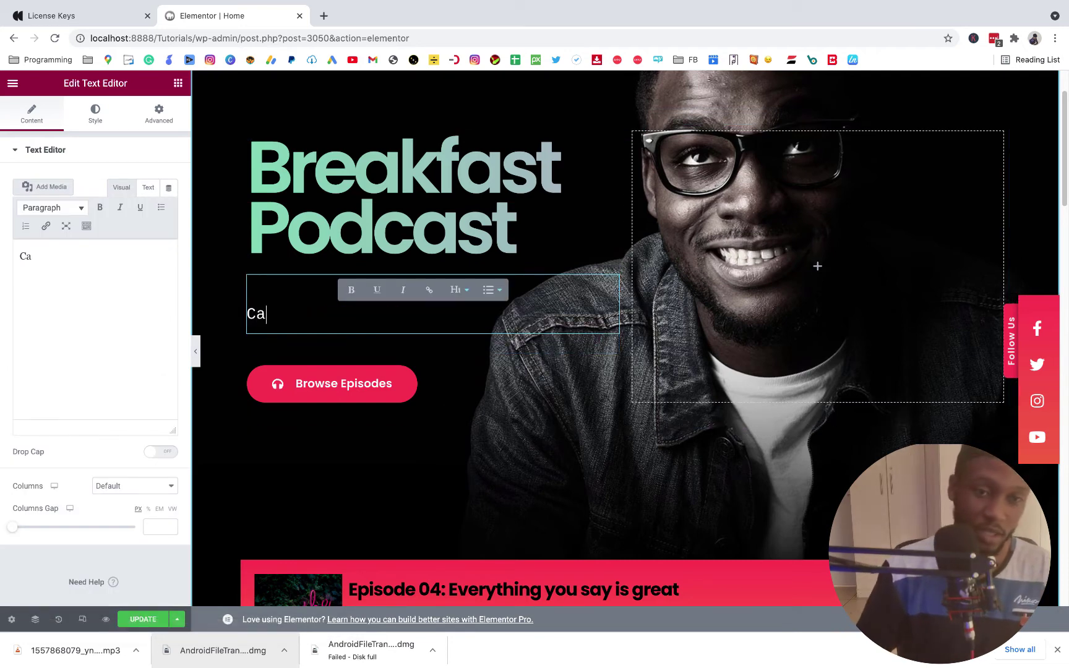
pyautogui.write('tch us e')
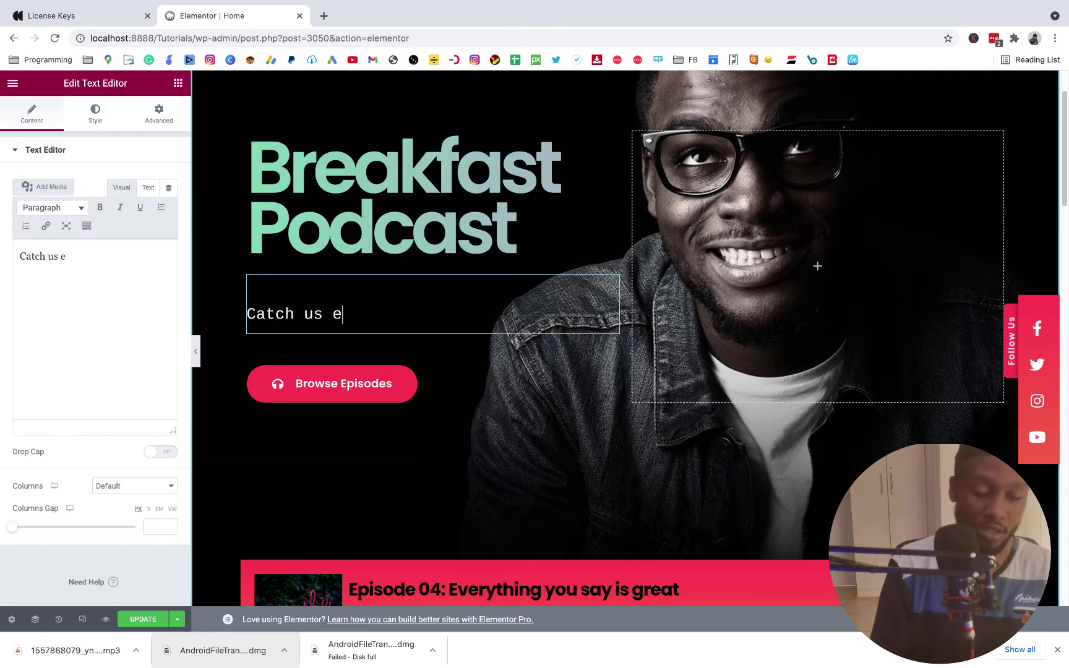
pyautogui.write('veryday')
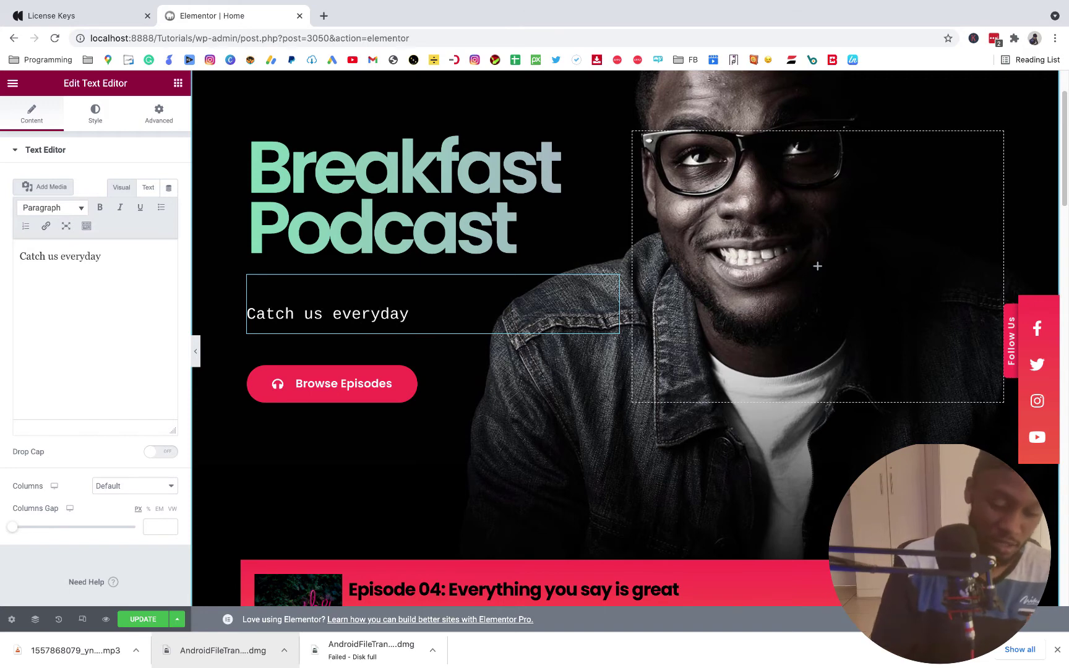
pyautogui.write('. sLICE')
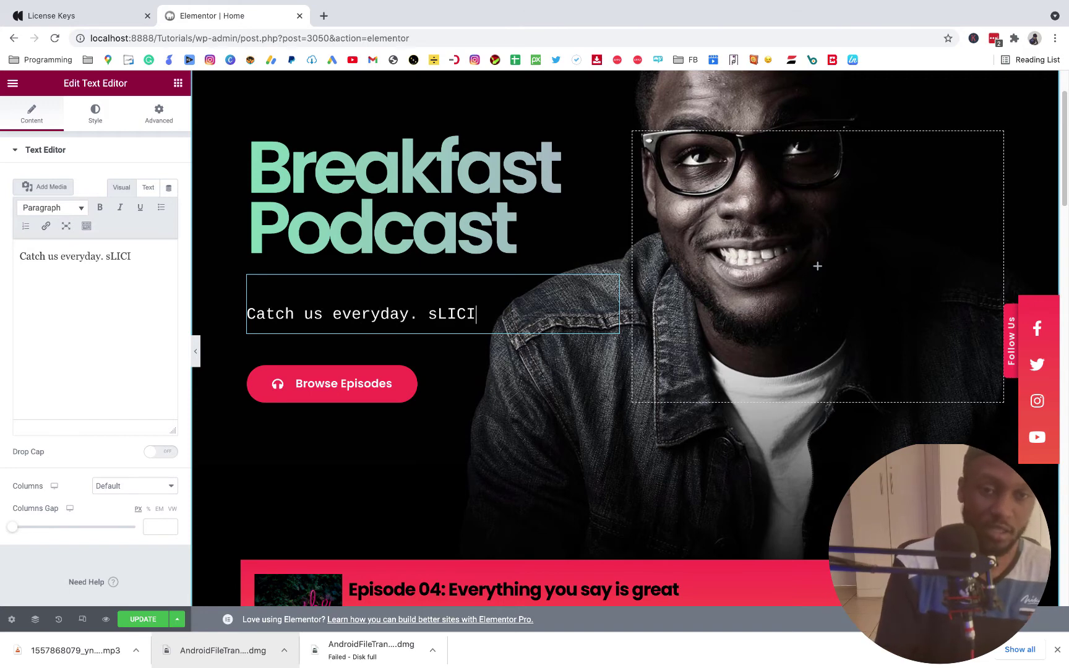
pyautogui.press('BackSpace')
pyautogui.press('BackSpace')
pyautogui.press('BackSpace')
pyautogui.press('BackSpace')
pyautogui.press('BackSpace')
pyautogui.write('Slici')
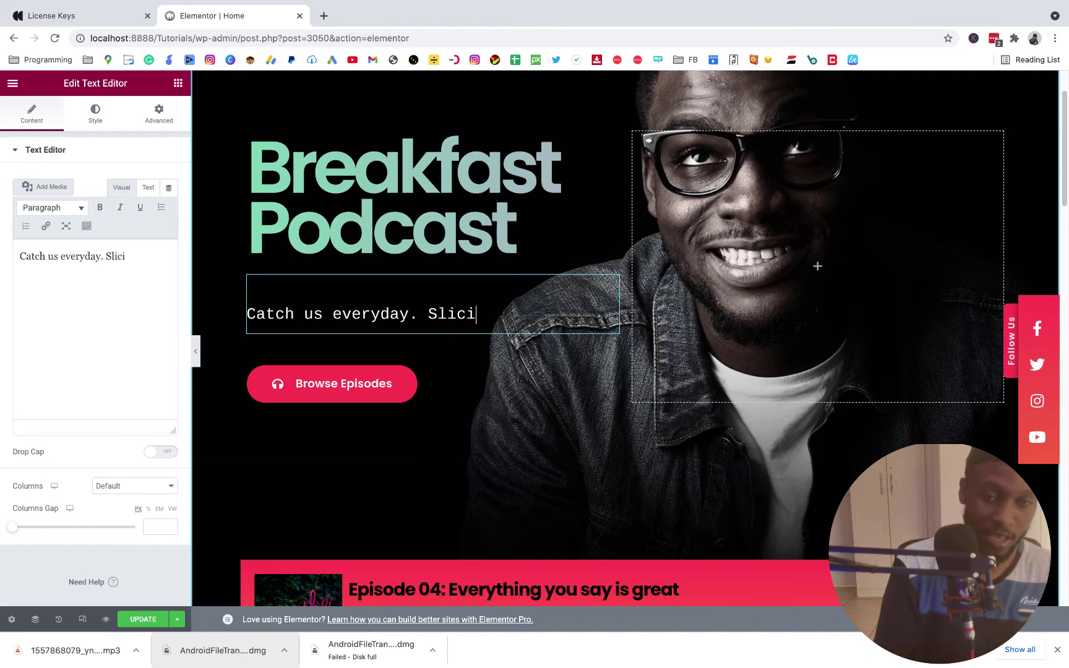
pyautogui.write('ng it about')
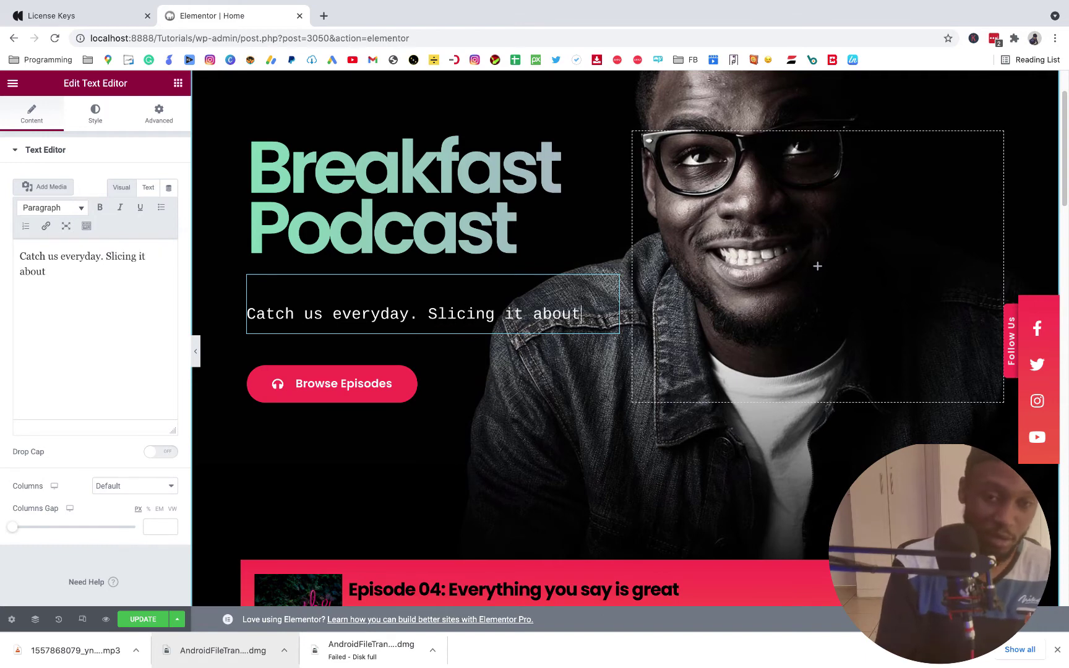
pyautogui.write(' whats')
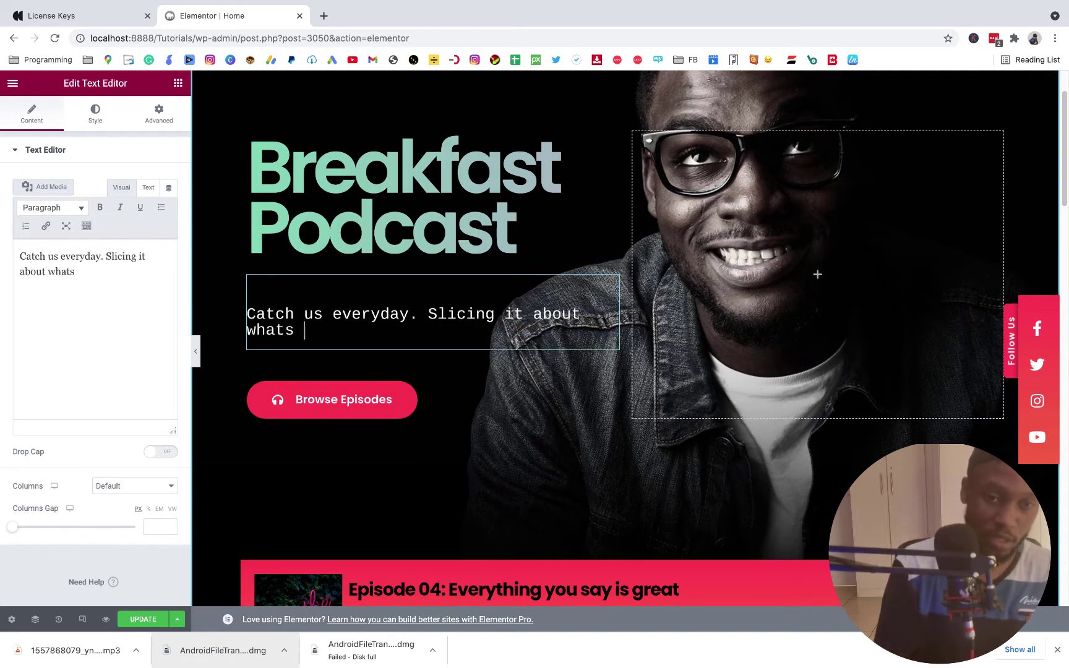
pyautogui.write(' hot inb t')
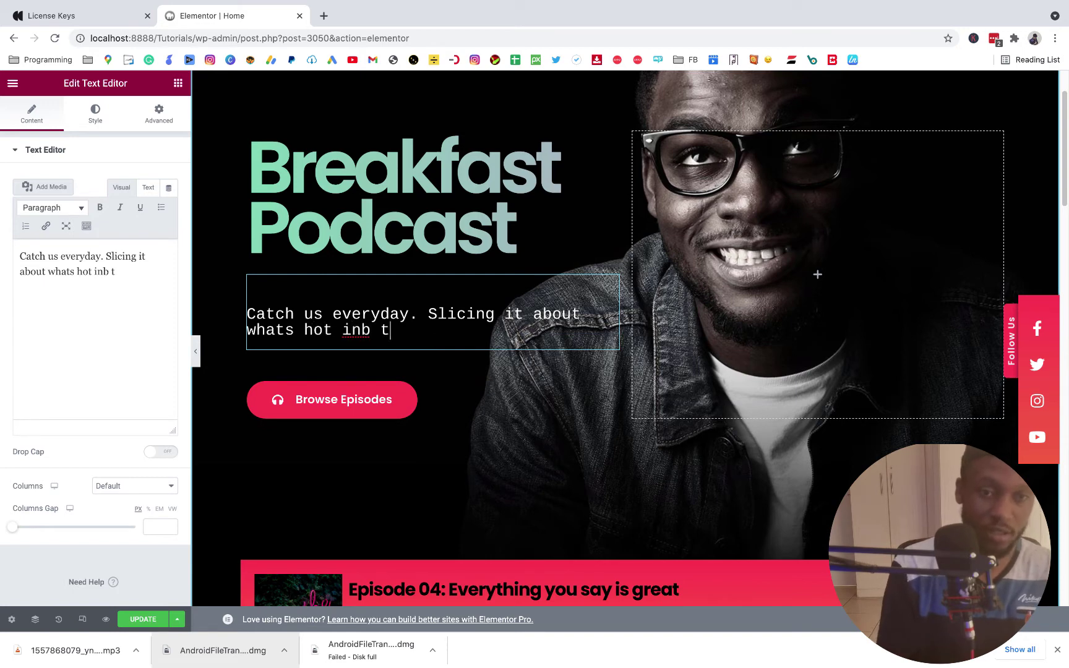
pyautogui.press('BackSpace')
pyautogui.press('BackSpace')
pyautogui.press('BackSpace')
pyautogui.write('the ibnd')
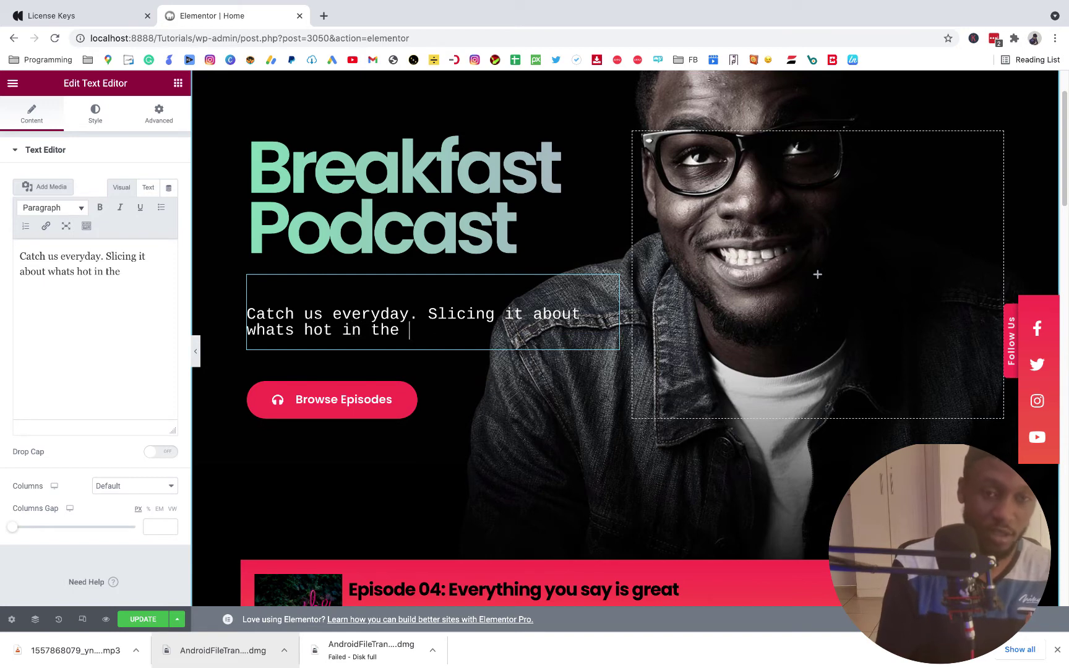
pyautogui.press('BackSpace')
pyautogui.press('BackSpace')
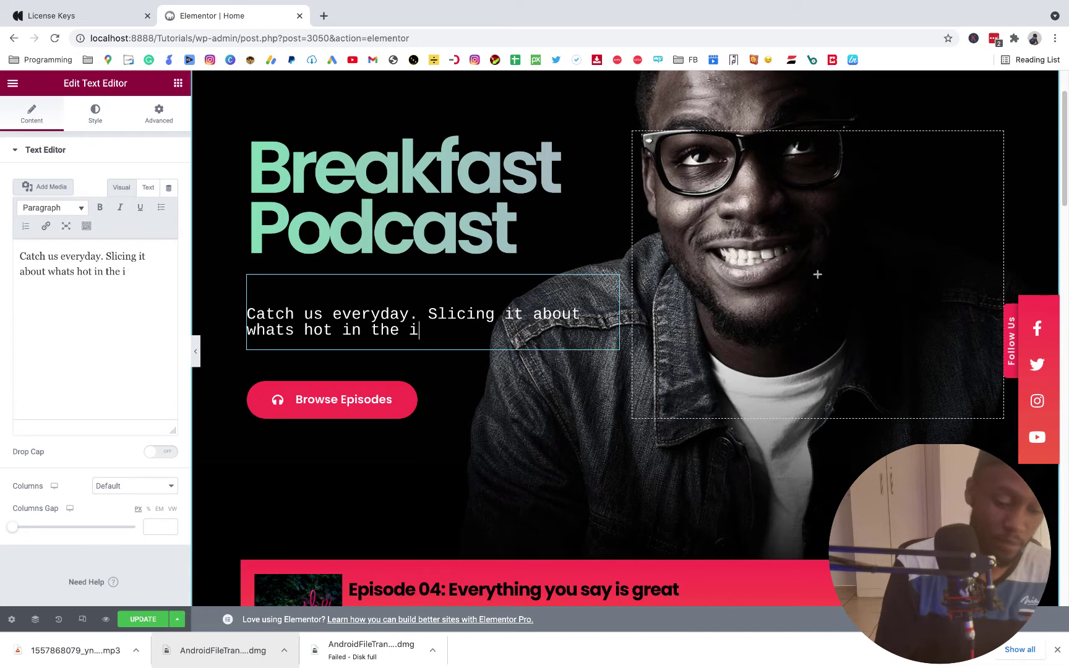
pyautogui.write('ndustry!')
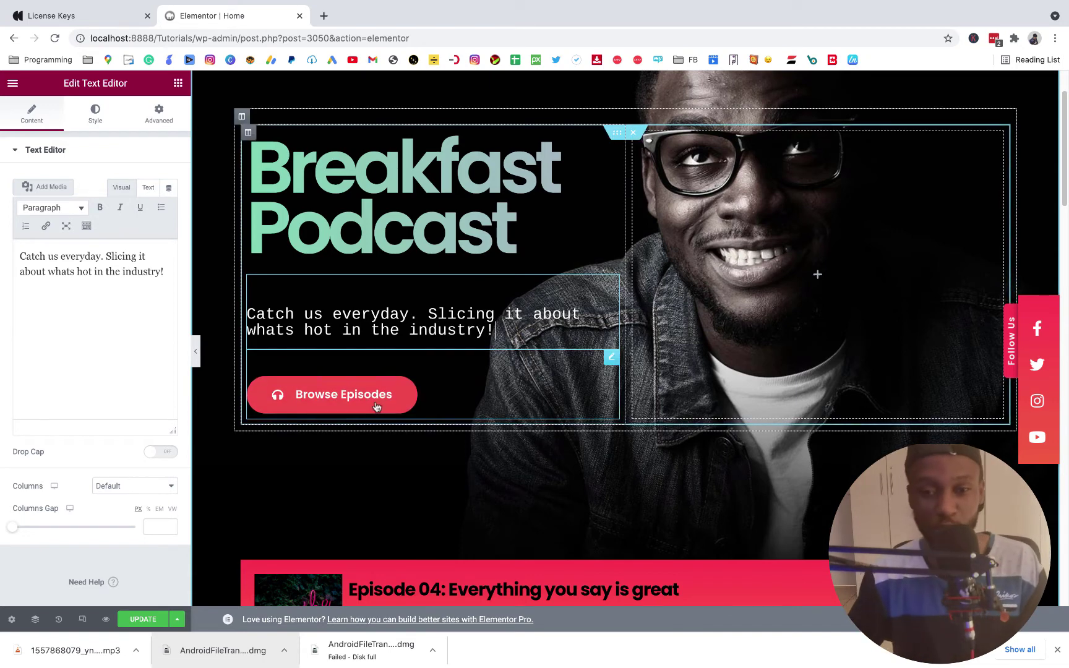
# Step: Select the Browse Episodes button in the hero to view its settings, and look over the hero section
pyautogui.click(465, 396)
pyautogui.scroll(-3, 544, 495)
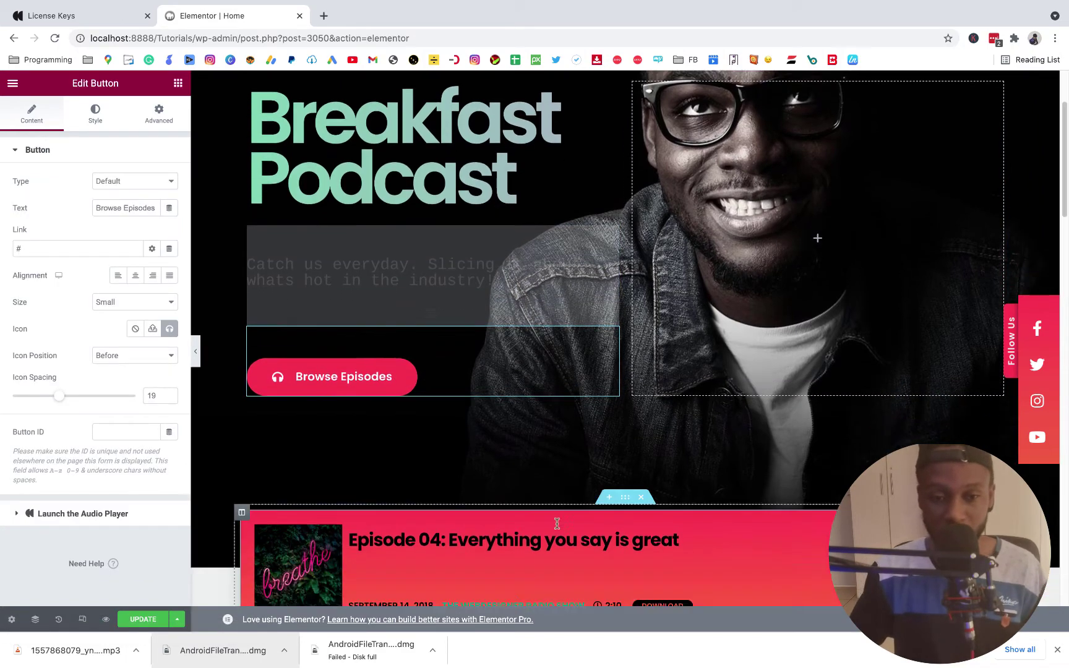
pyautogui.scroll(4, 396, 390)
pyautogui.scroll(2, 421, 389)
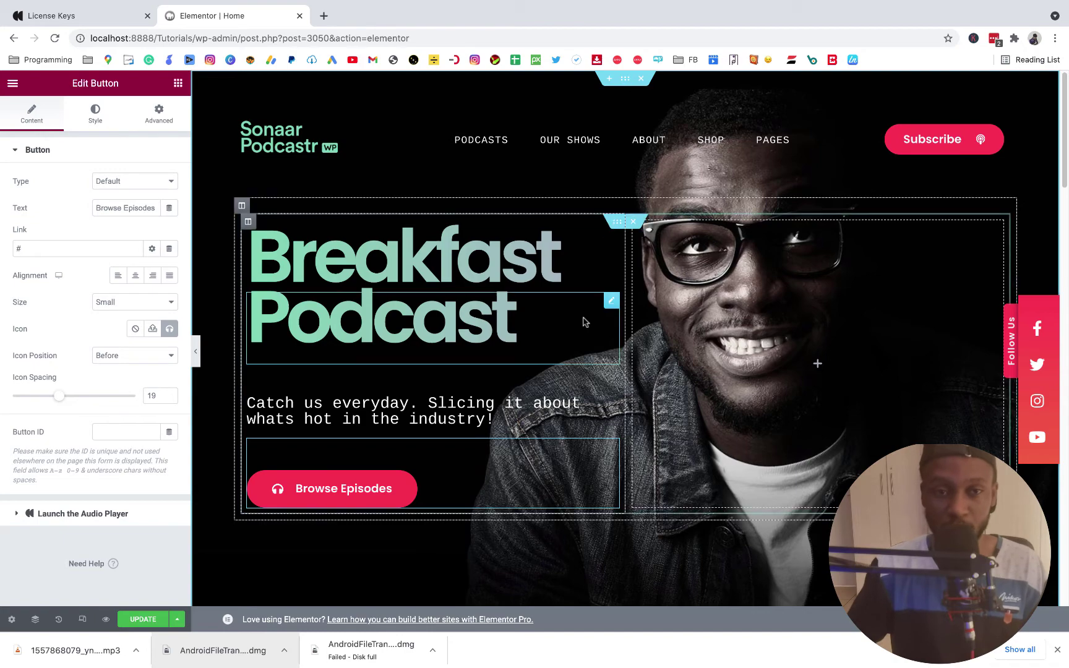
pyautogui.scroll(-5, 584, 320)
pyautogui.scroll(5, 585, 322)
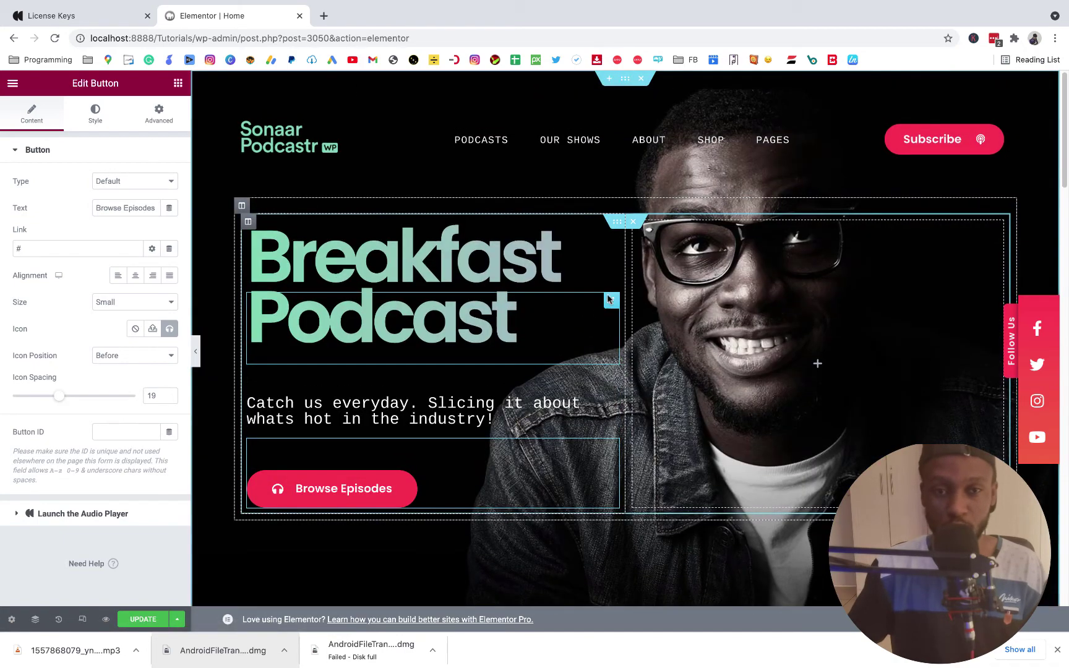
# Step: Open the background style settings of the hero section
pyautogui.click(625, 79)
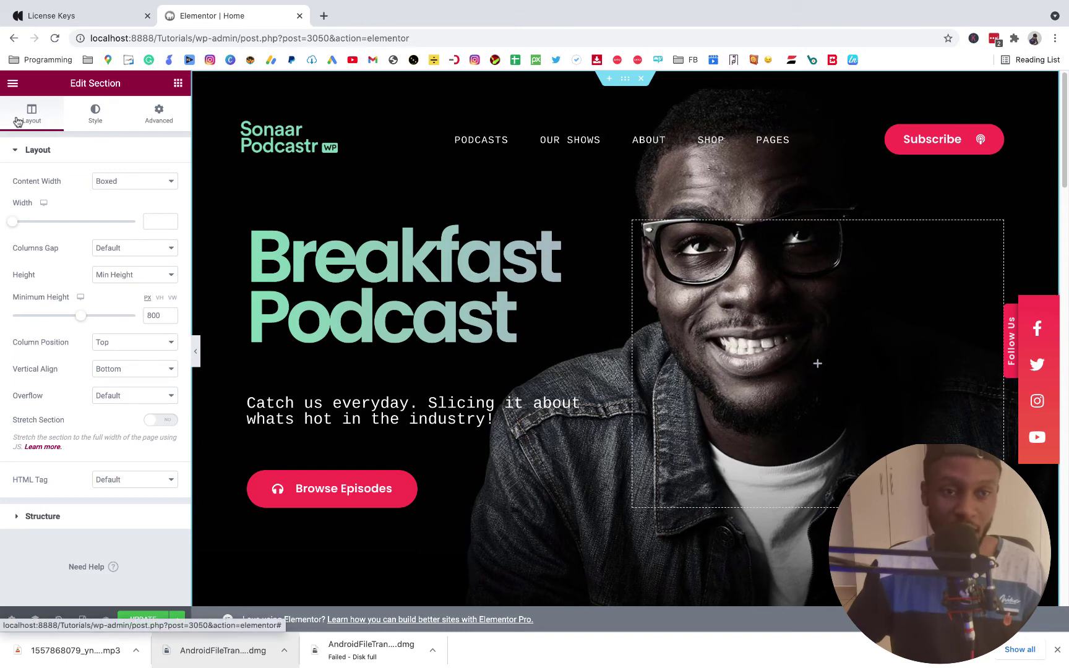
pyautogui.click(100, 127)
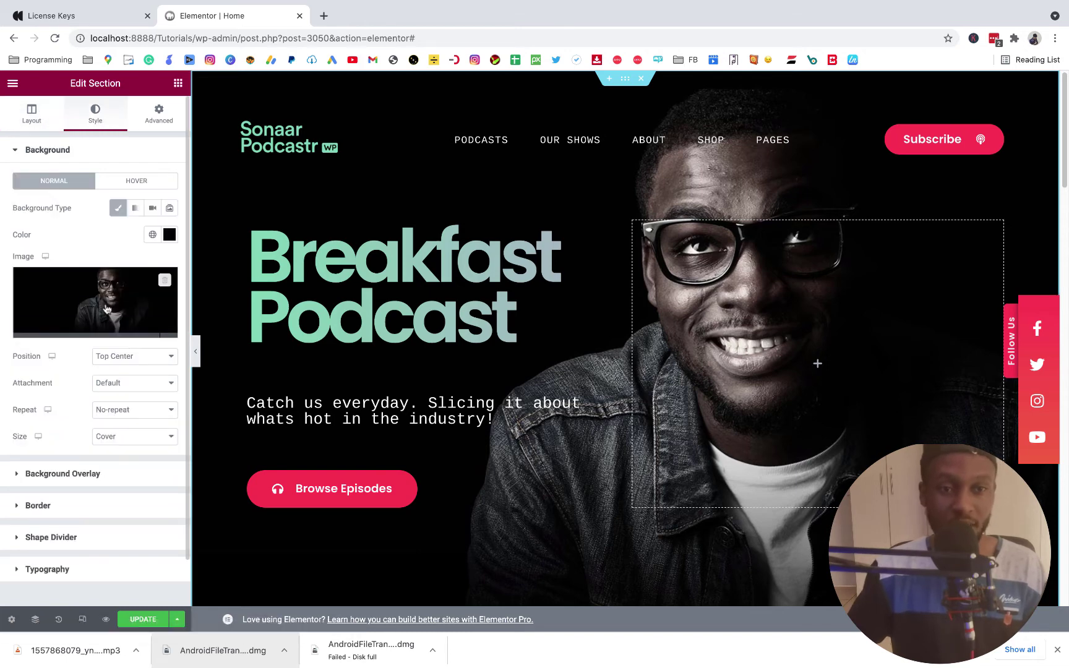
# Step: Set the hero section's background image to the mountain photo neil-rosenstech-467457-unsplash.jpg from the media library
pyautogui.click(106, 338)
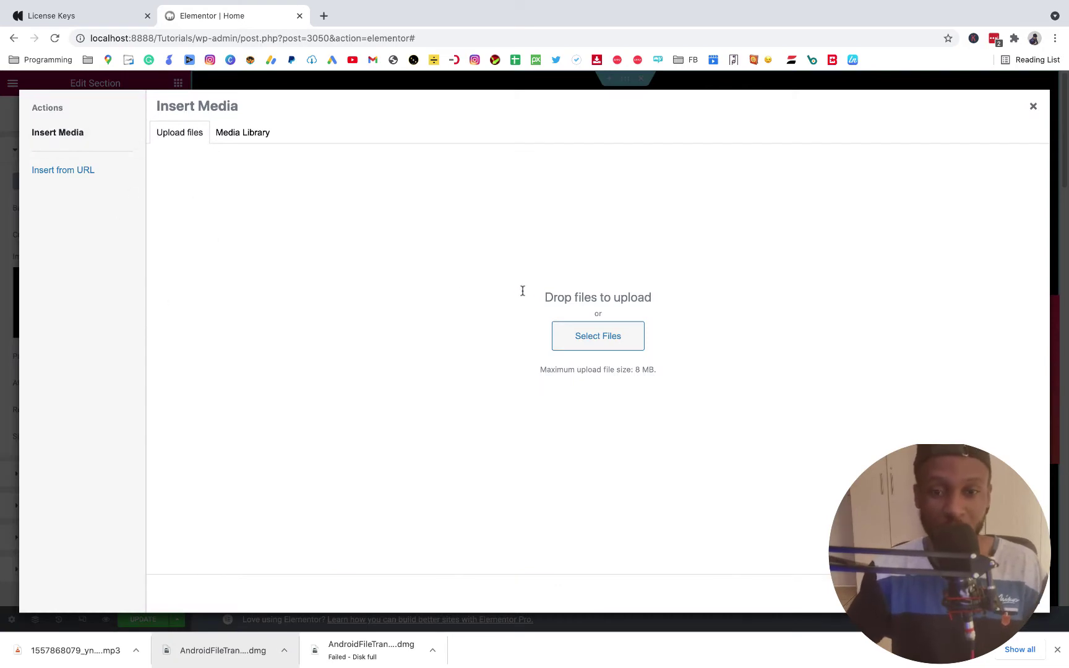
pyautogui.click(243, 136)
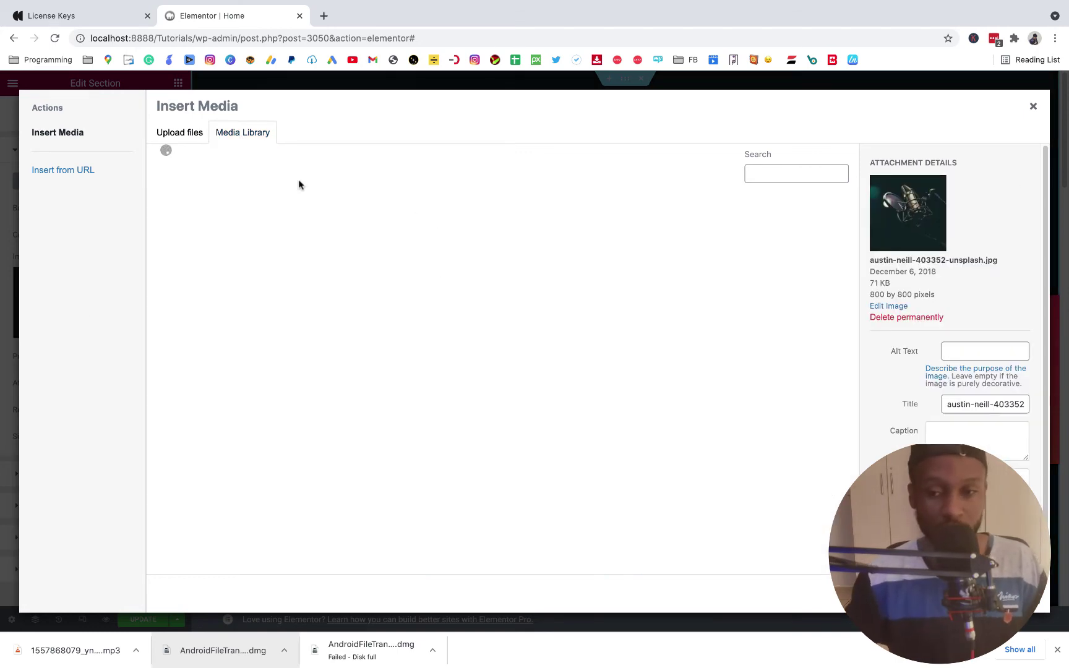
pyautogui.scroll(-2, 344, 281)
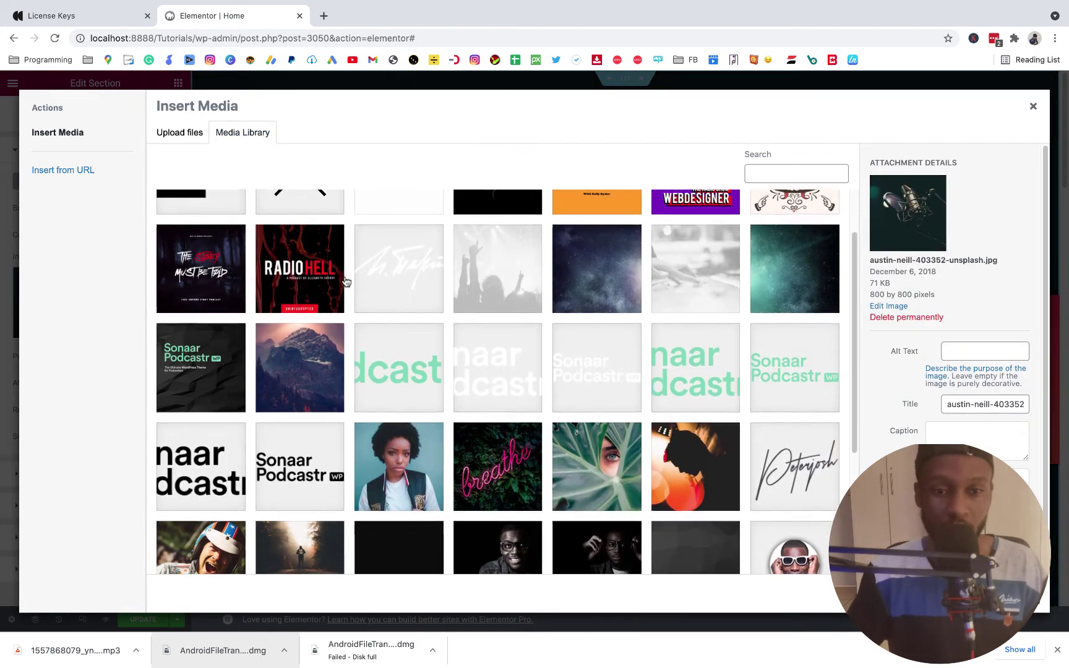
pyautogui.scroll(-1, 345, 282)
pyautogui.click(296, 309)
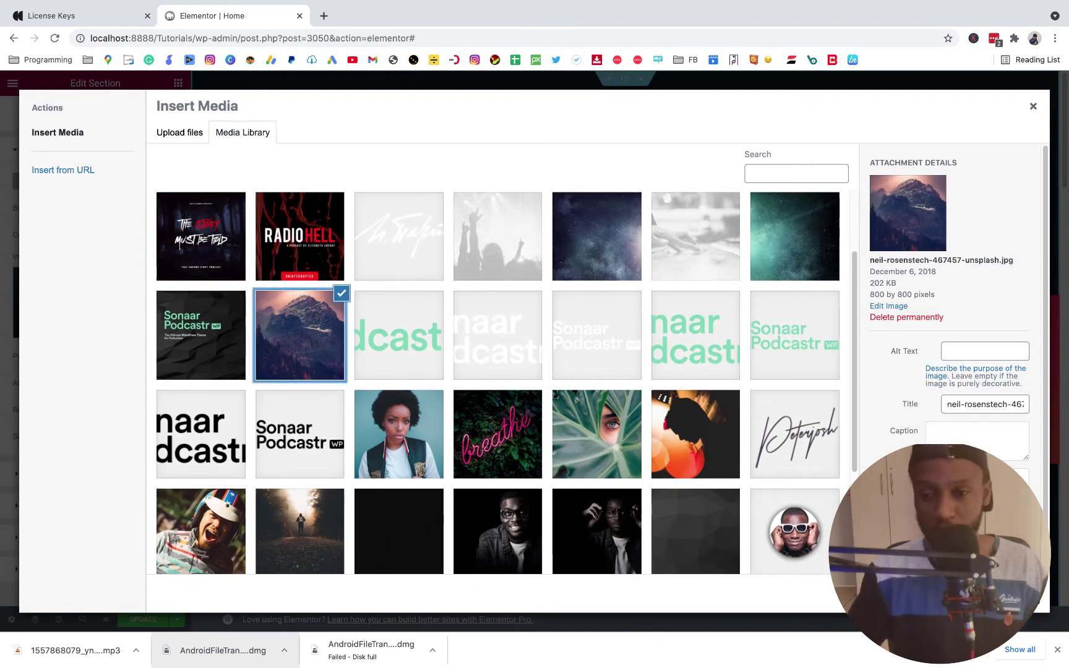
pyautogui.click(1002, 591)
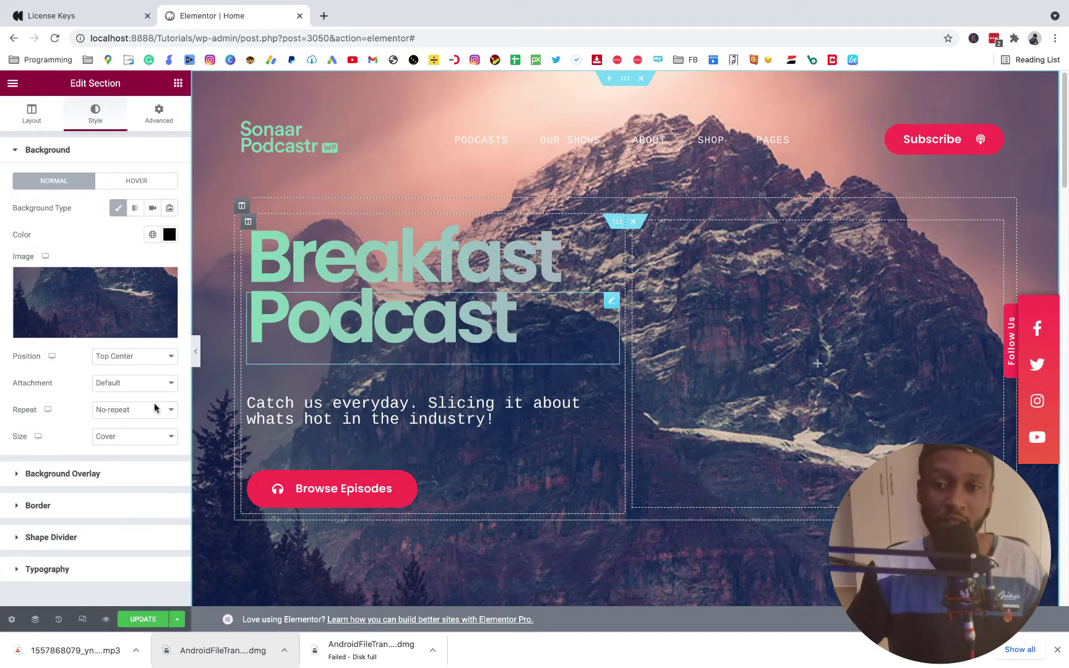
# Step: Replace the hero section's background image with banner-hero-02.jpg from the media library
pyautogui.click(74, 315)
pyautogui.scroll(-5, 591, 374)
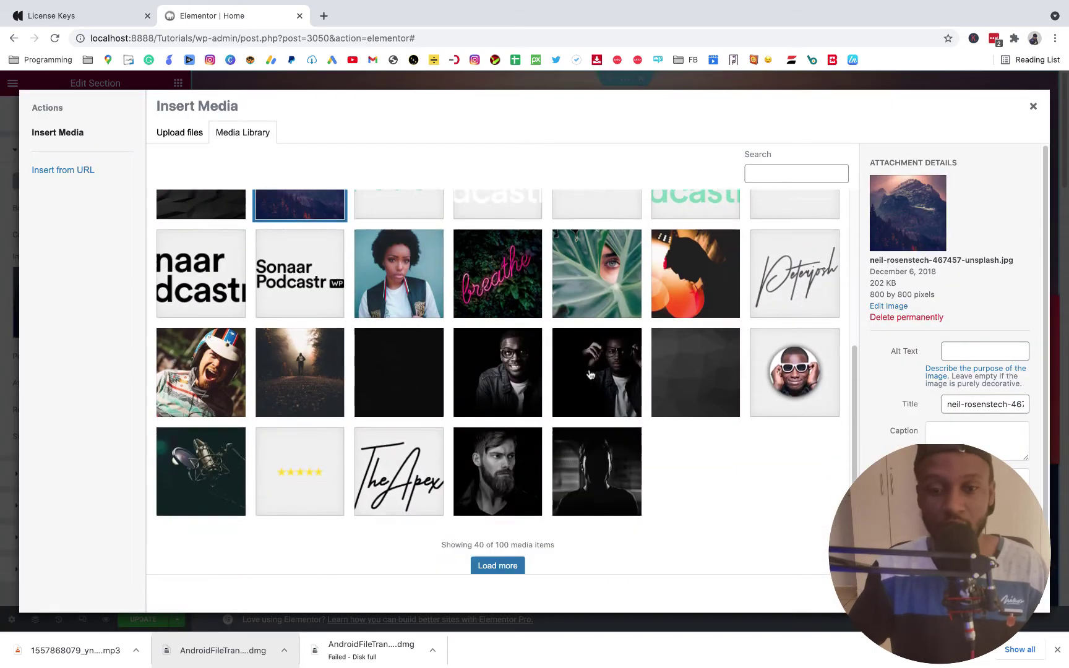
pyautogui.scroll(5, 594, 380)
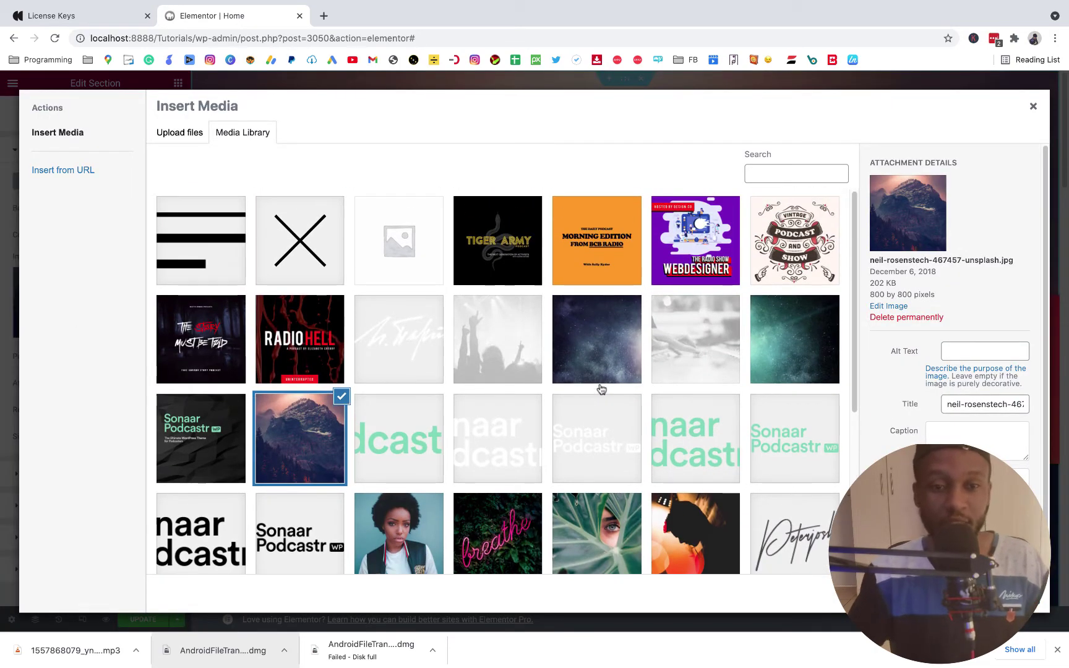
pyautogui.scroll(-2, 600, 388)
pyautogui.scroll(2, 600, 389)
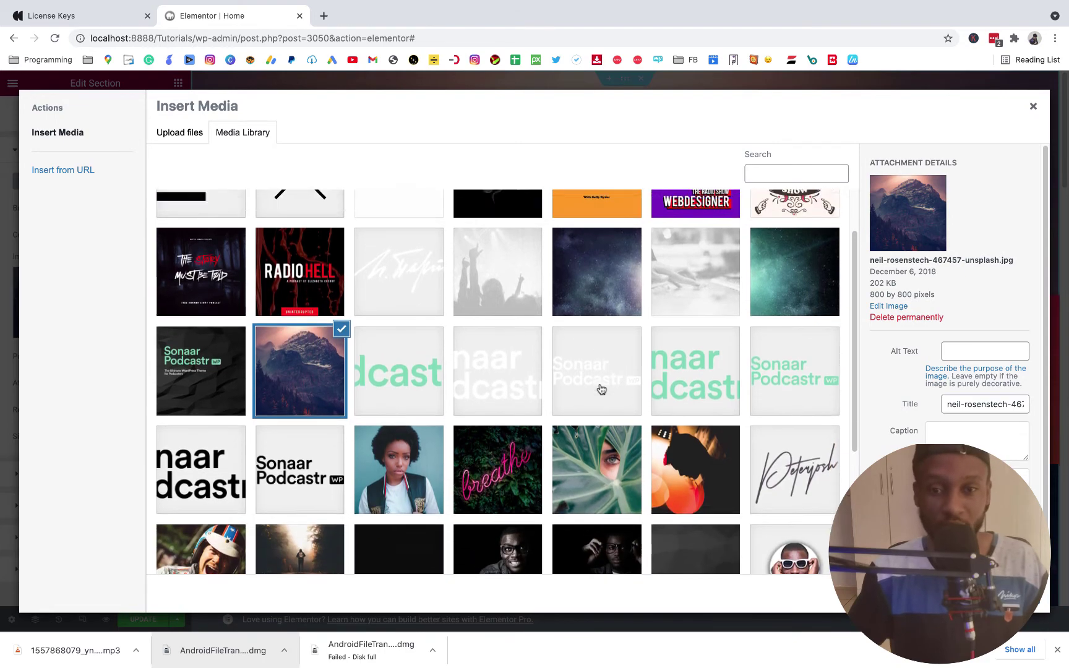
pyautogui.scroll(-5, 600, 388)
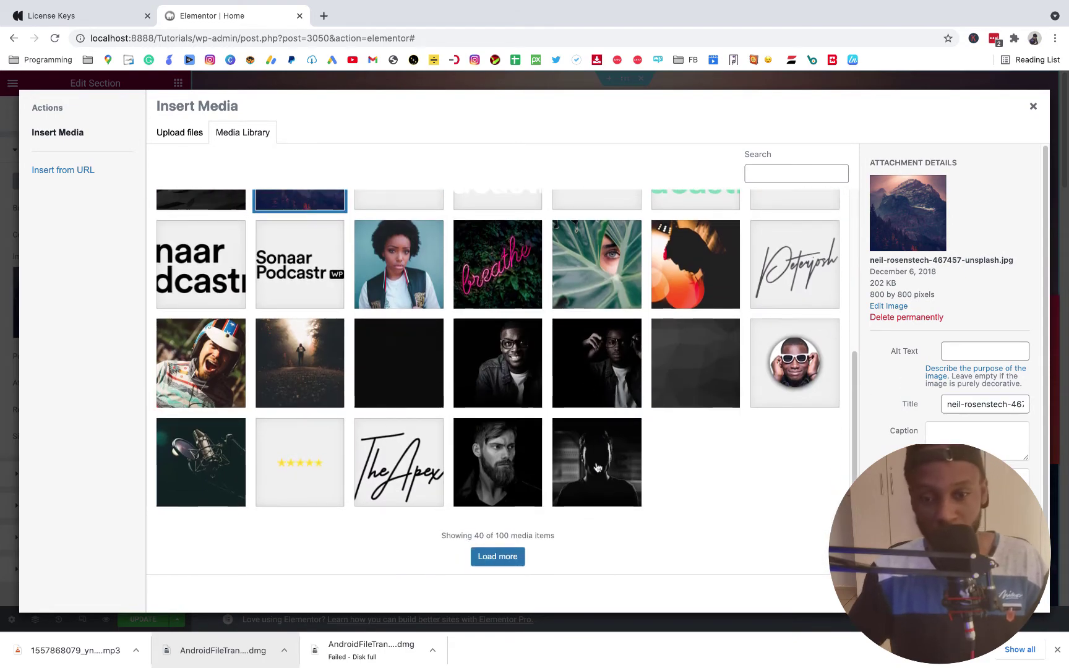
pyautogui.click(582, 374)
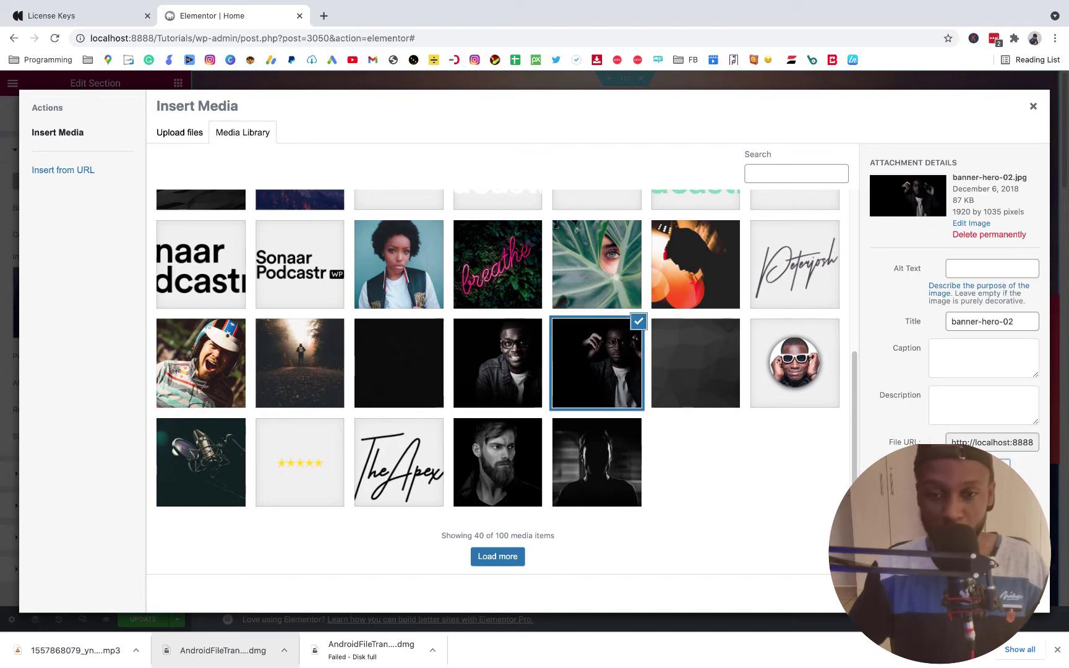
pyautogui.click(1014, 593)
# Step: Review how the hero text and the episode player beneath it look with the new background image
pyautogui.scroll(-1, 359, 375)
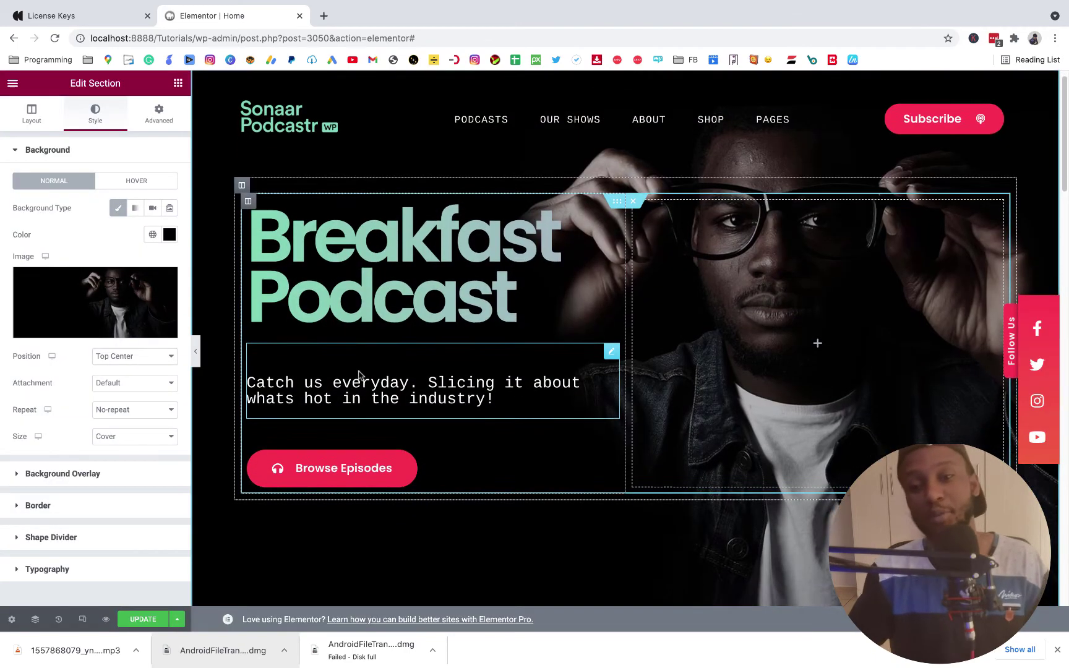
pyautogui.scroll(-5, 359, 374)
pyautogui.scroll(5, 360, 374)
pyautogui.scroll(-1, 435, 391)
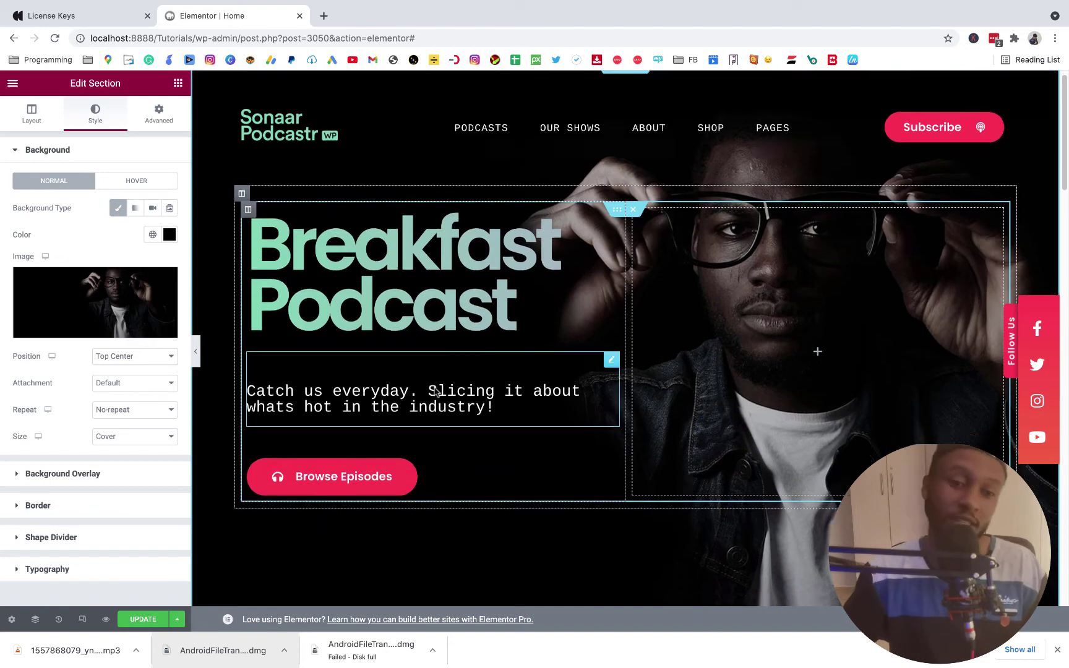
pyautogui.scroll(-5, 435, 390)
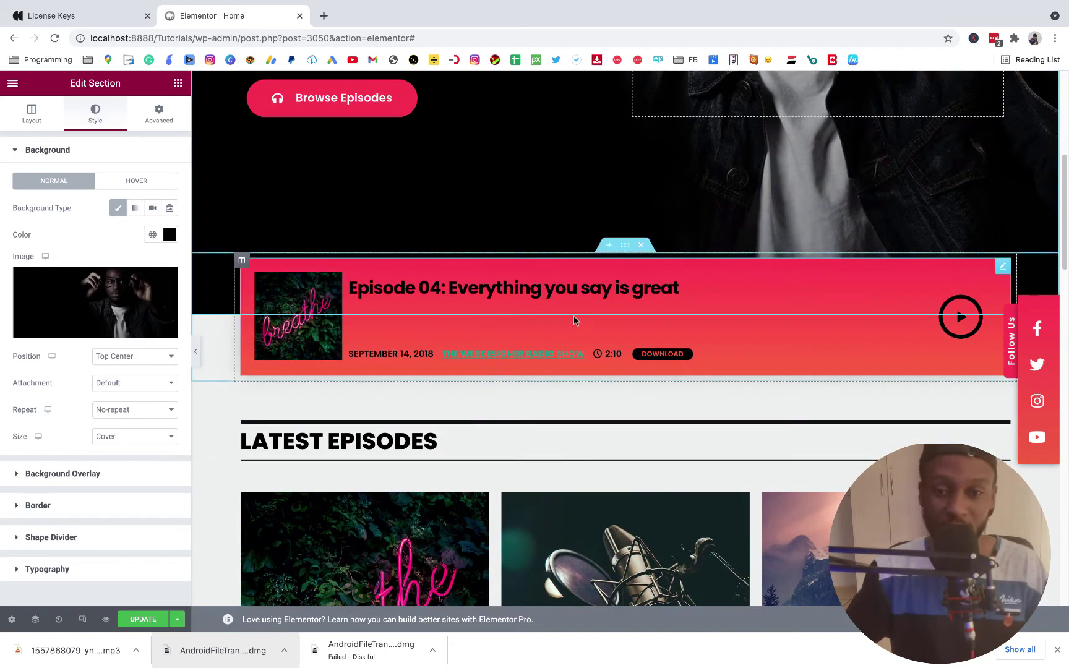
pyautogui.scroll(5, 646, 297)
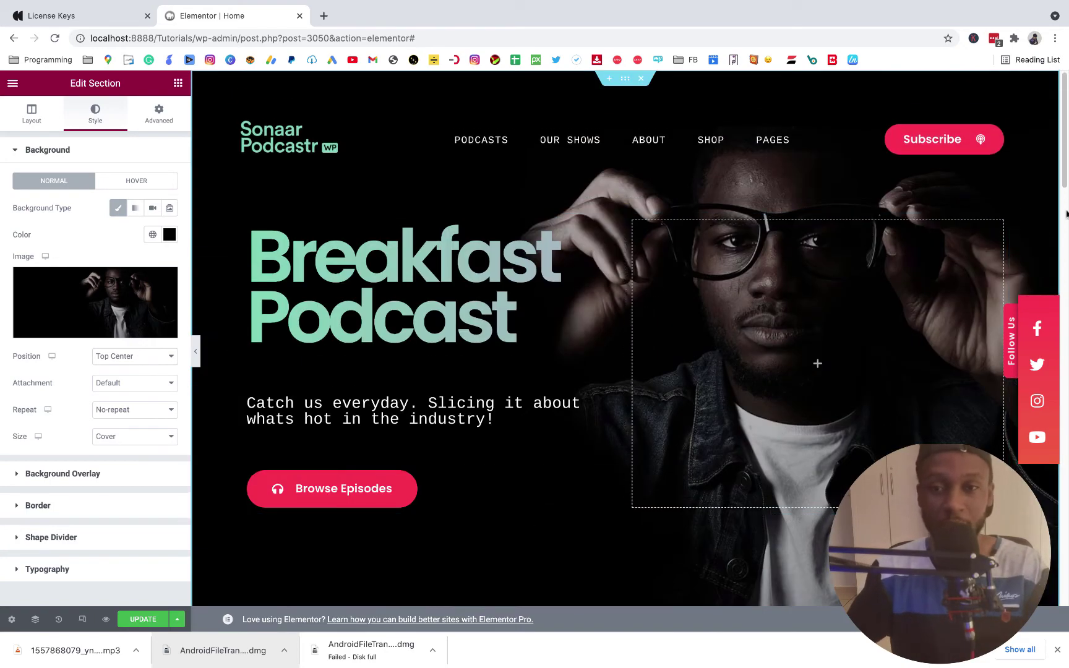
pyautogui.scroll(-2, 545, 395)
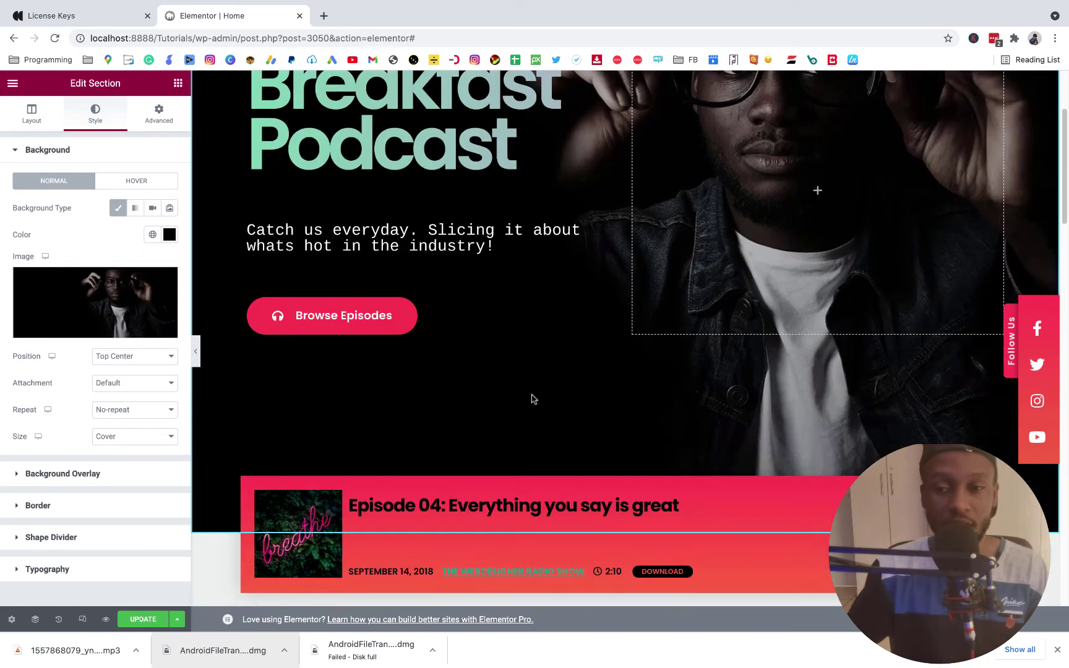
pyautogui.scroll(-2, 532, 397)
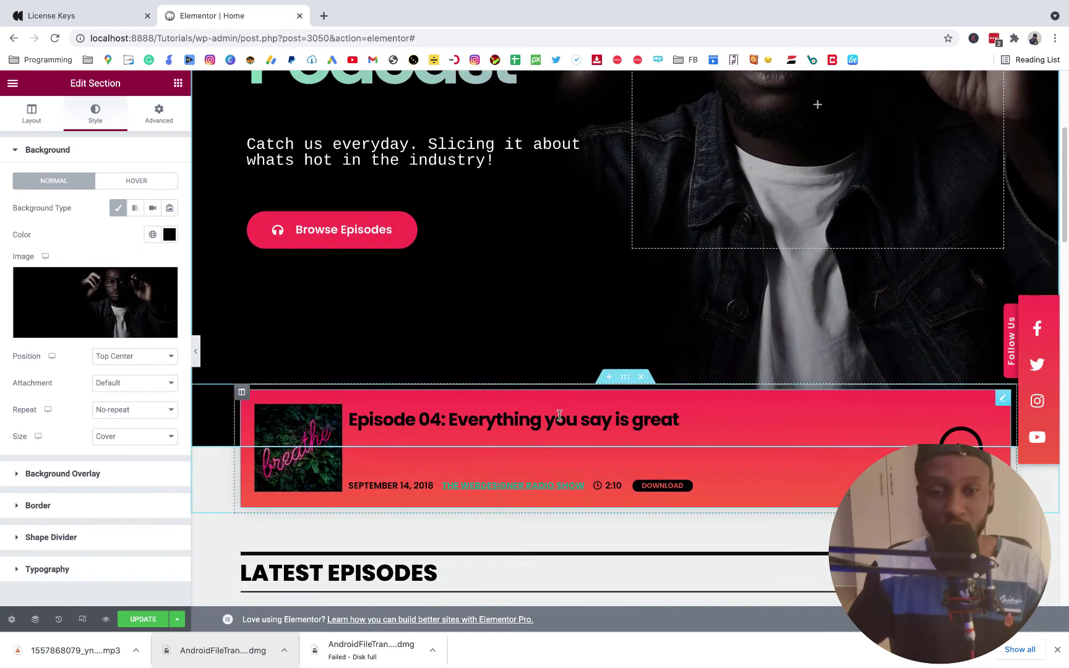
# Step: Select the podcast player below the hero and examine its episode and display settings
pyautogui.click(578, 430)
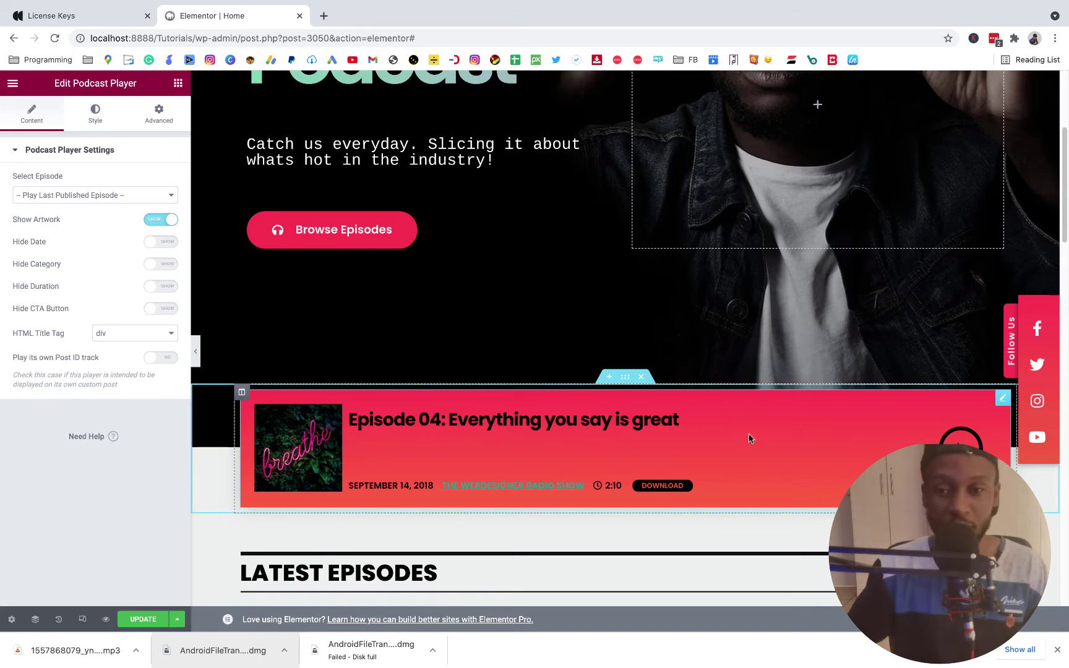
pyautogui.scroll(-1, 555, 431)
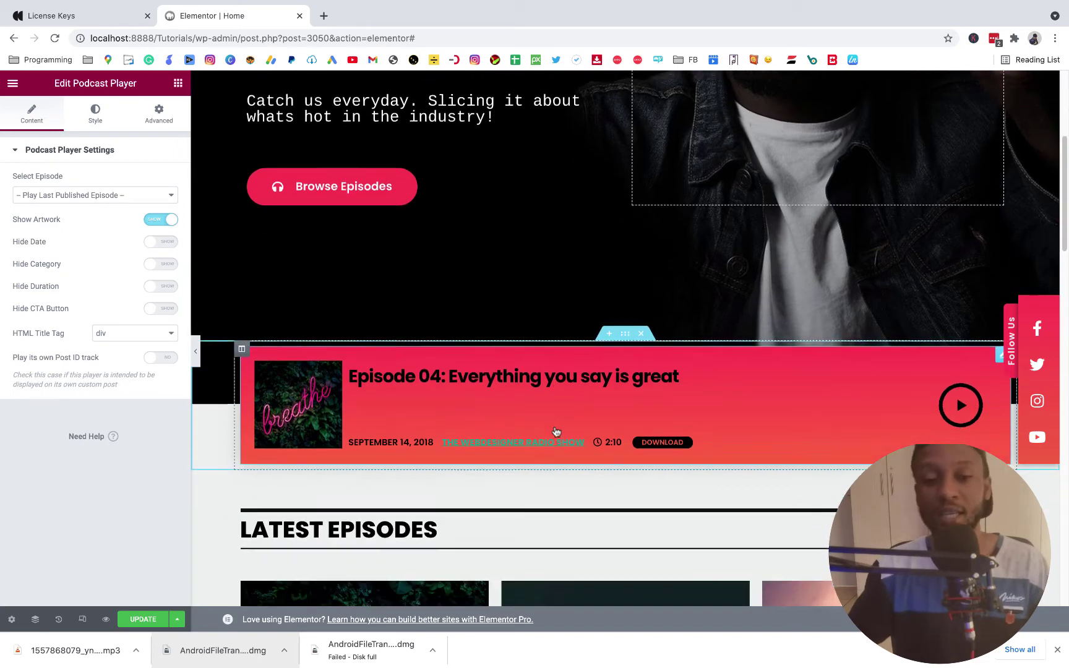
pyautogui.scroll(-1, 556, 431)
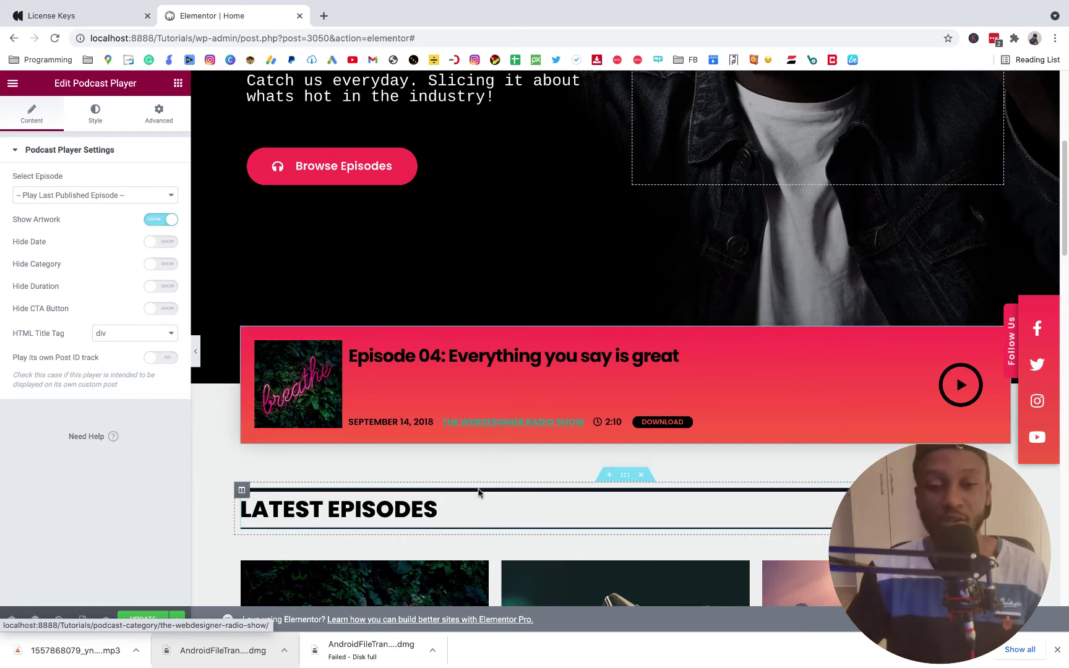
pyautogui.scroll(-1, 520, 507)
pyautogui.scroll(-3, 637, 512)
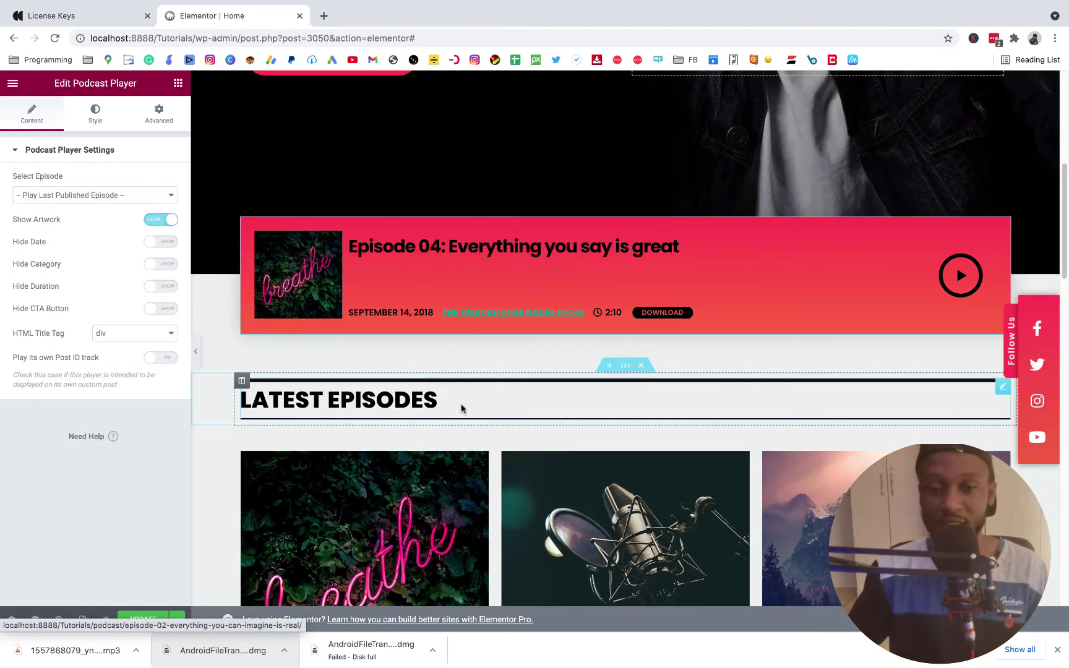
# Step: Select the Latest Episodes heading and the episode grid below it to view their content settings
pyautogui.click(429, 407)
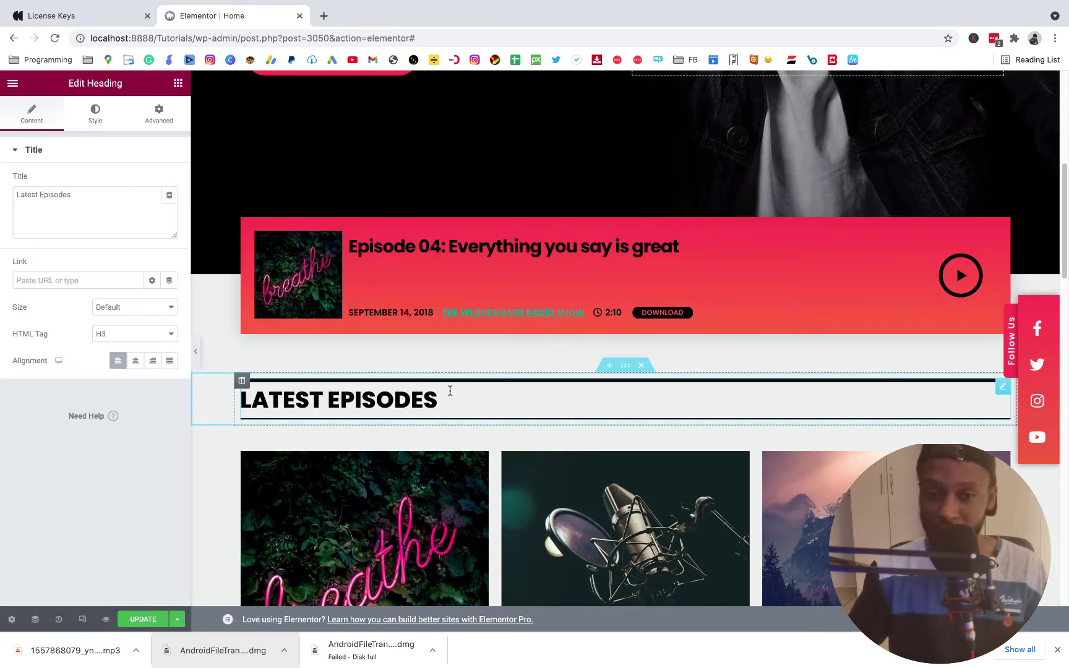
pyautogui.moveTo(449, 396); pyautogui.dragTo(354, 399)
pyautogui.scroll(-4, 520, 427)
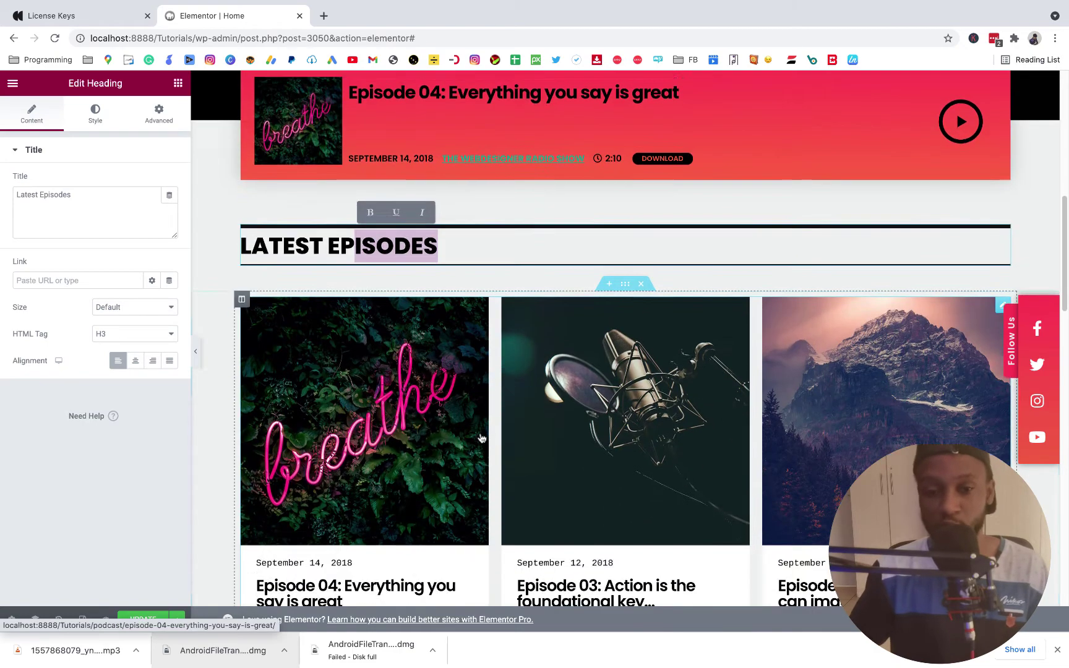
pyautogui.scroll(-1, 560, 403)
pyautogui.click(570, 385)
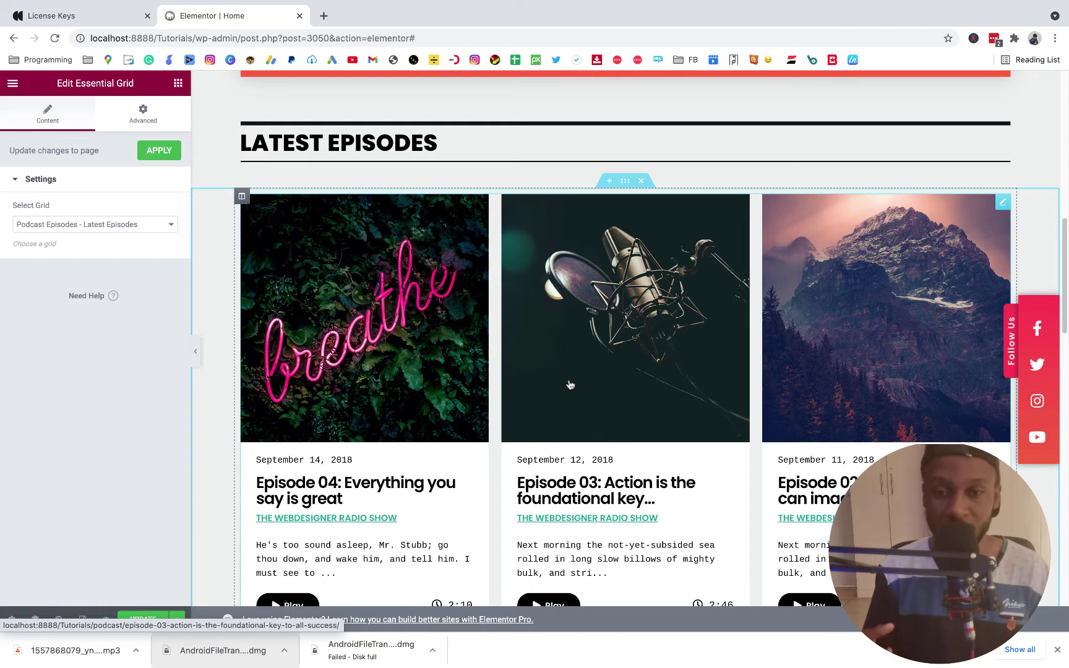
# Step: Look over the rest of the homepage: the host biography section and the Browse, Subscribe, Support and Sponsor Us tiles
pyautogui.scroll(-10, 569, 385)
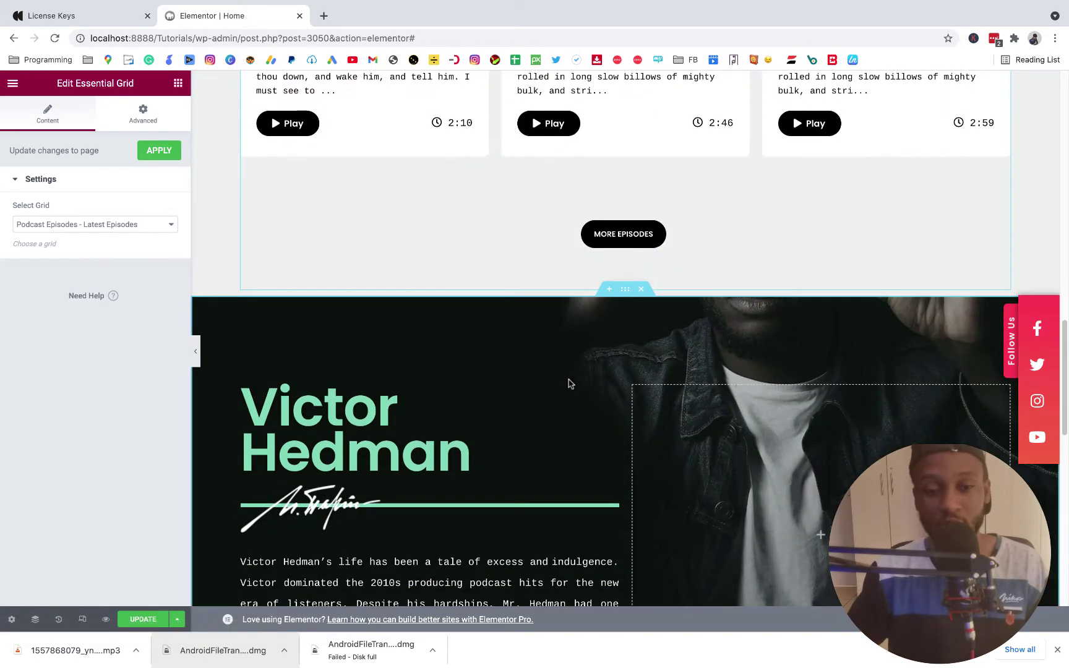
pyautogui.scroll(5, 625, 279)
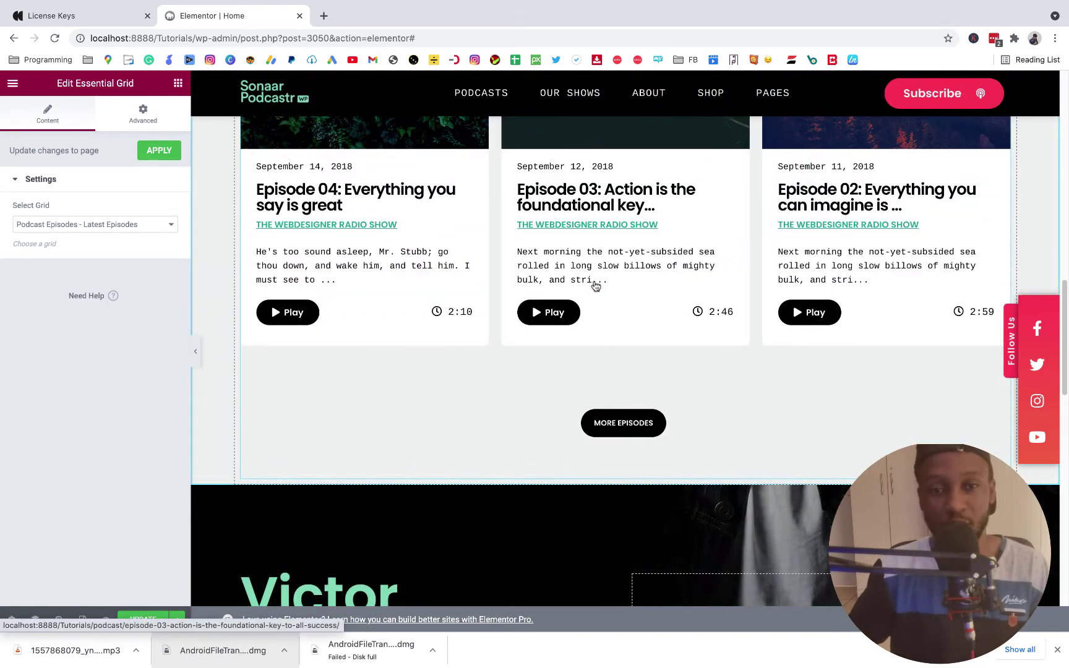
pyautogui.scroll(-12, 588, 285)
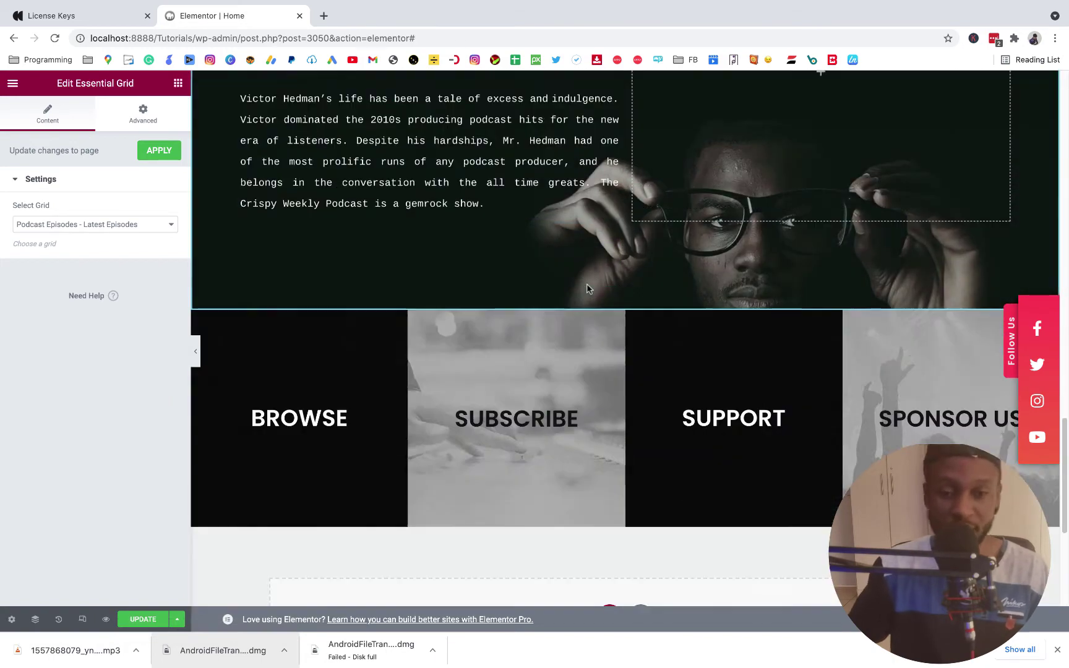
pyautogui.scroll(5, 402, 162)
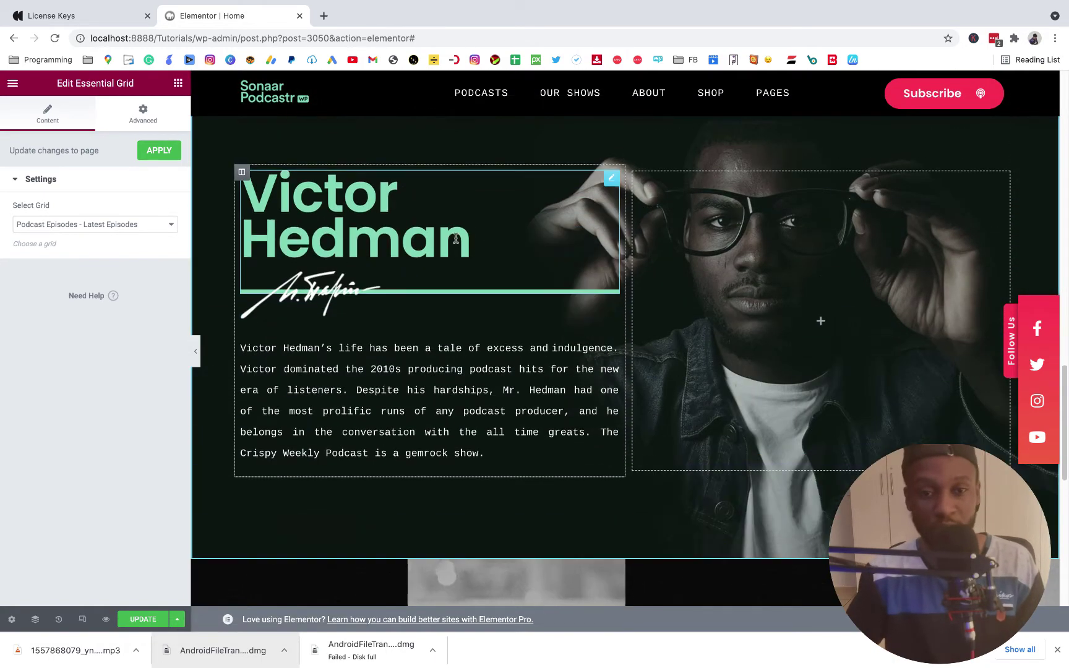
pyautogui.scroll(2, 426, 264)
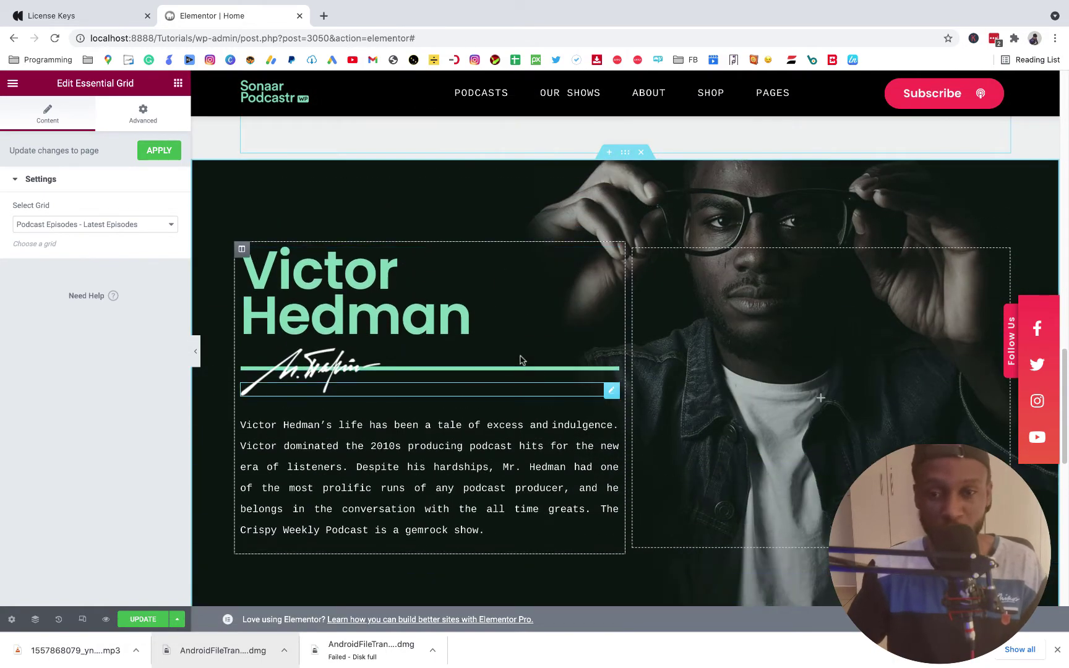
pyautogui.scroll(-5, 491, 379)
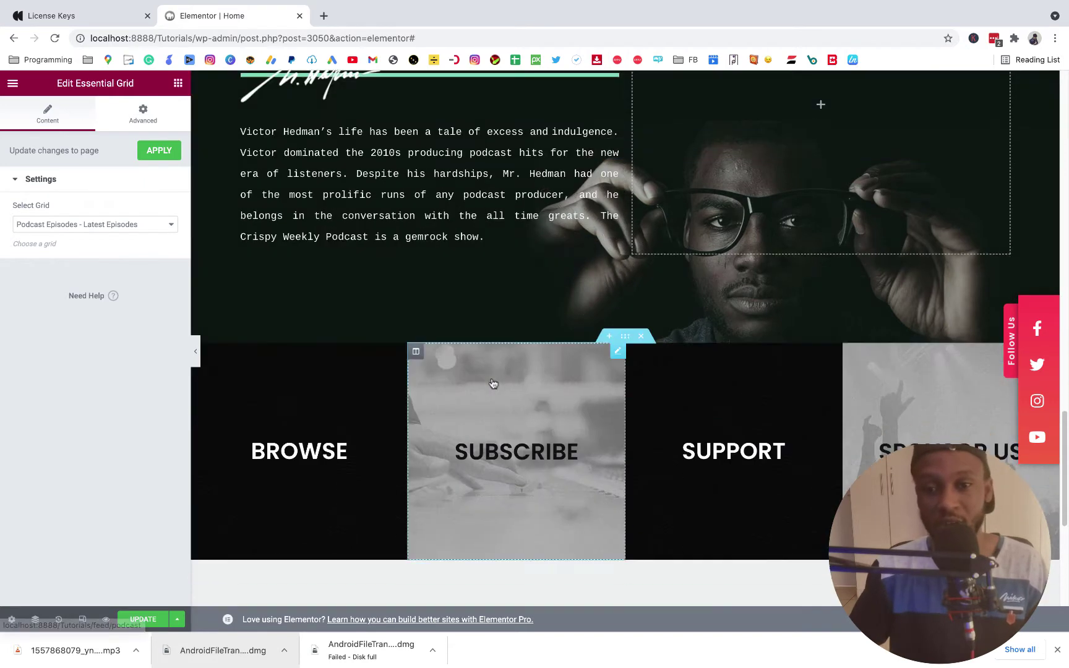
pyautogui.scroll(-4, 491, 379)
pyautogui.scroll(2, 730, 310)
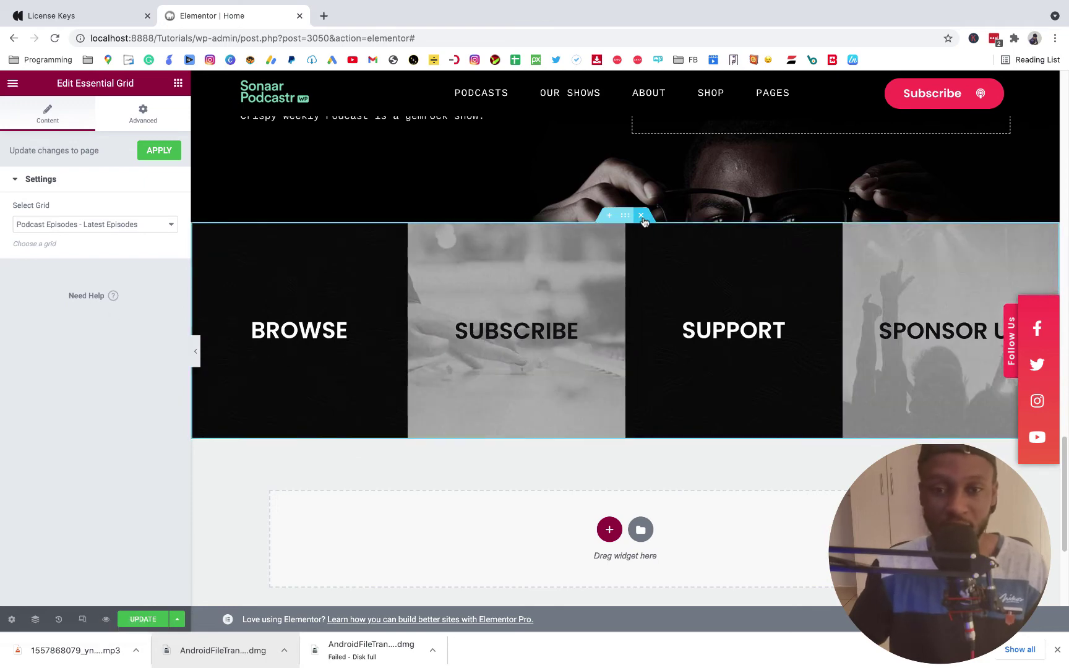
# Step: Delete the homepage section holding the Browse, Subscribe, Support and Sponsor Us tiles and save the page update
pyautogui.click(641, 215)
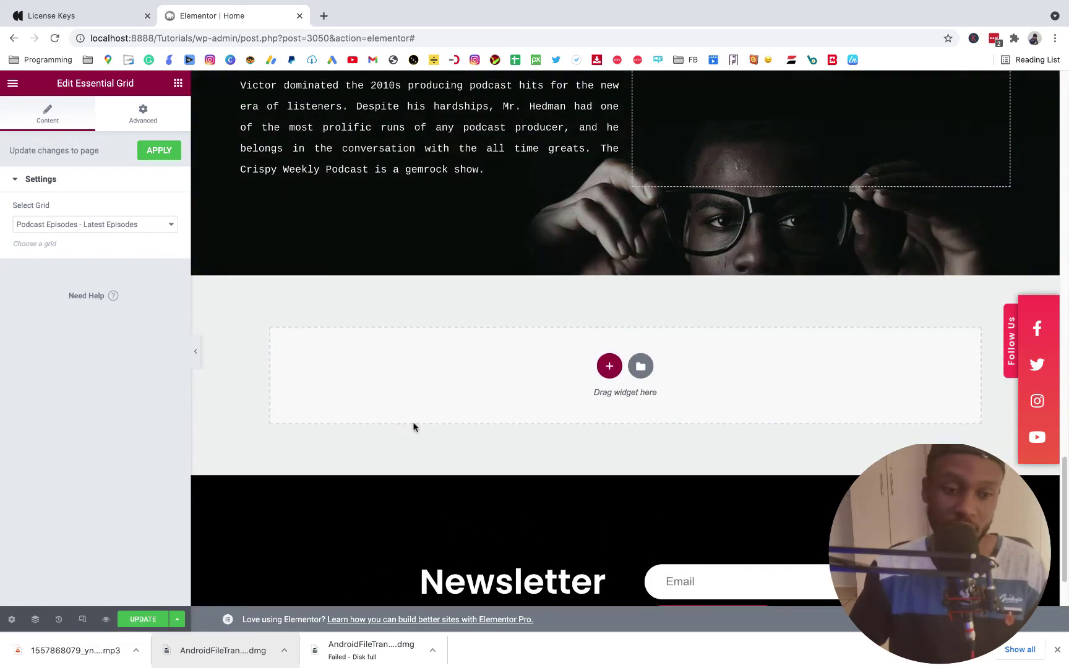
pyautogui.click(156, 615)
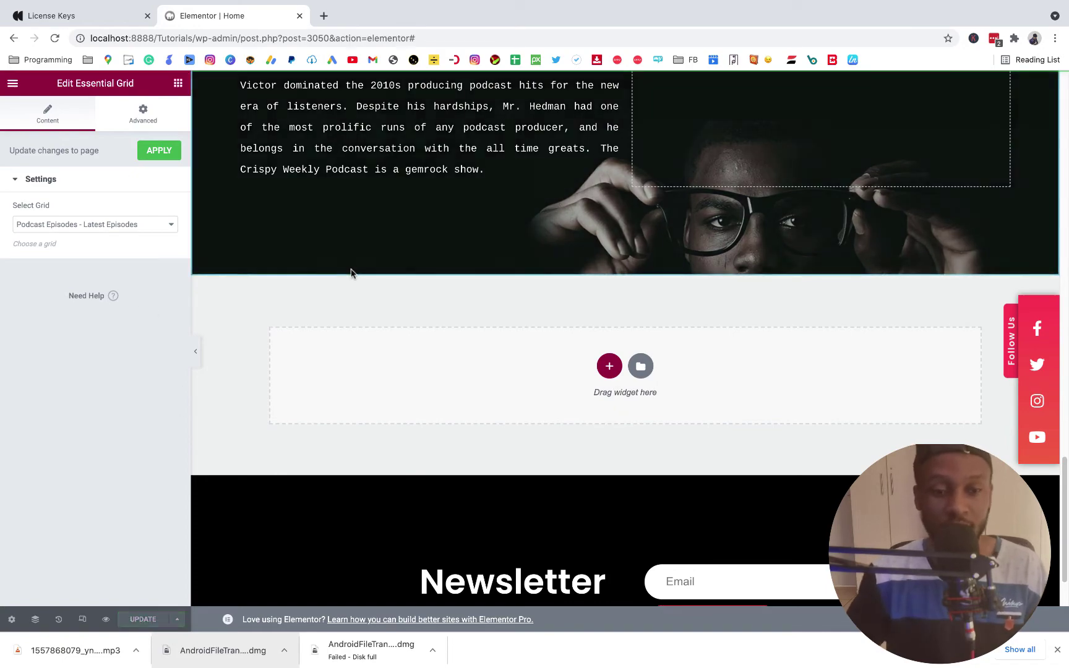
pyautogui.scroll(10, 351, 274)
pyautogui.scroll(15, 362, 277)
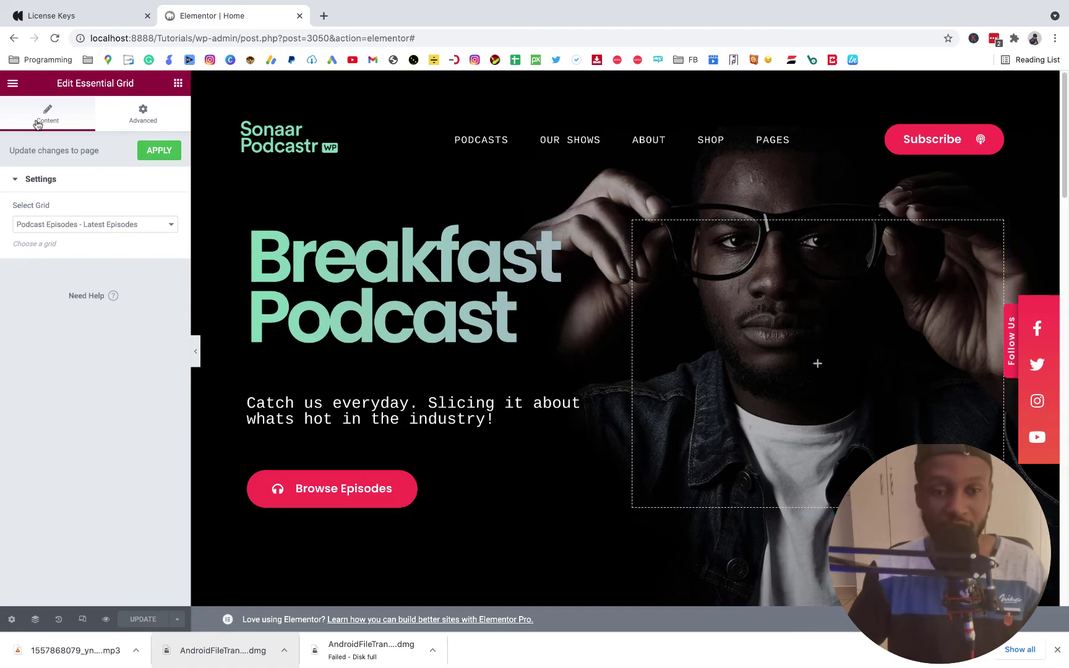
pyautogui.scroll(-4, 404, 286)
pyautogui.scroll(4, 420, 309)
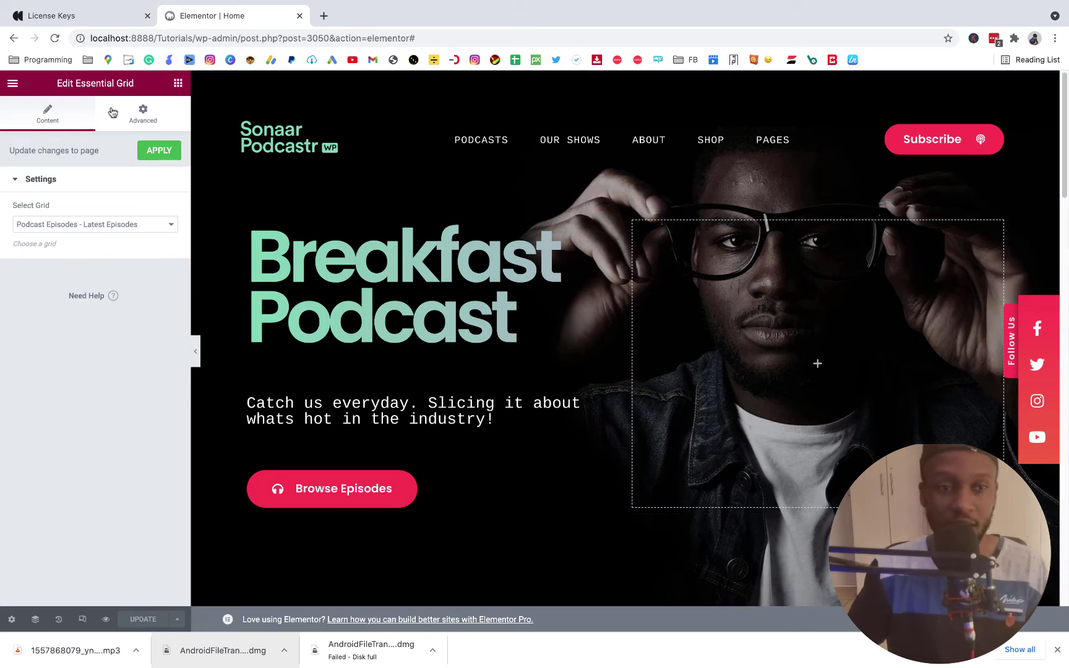
# Step: Exit the page editor to the WordPress dashboard and visit the live site to review the homepage down to Latest Episodes
pyautogui.click(13, 84)
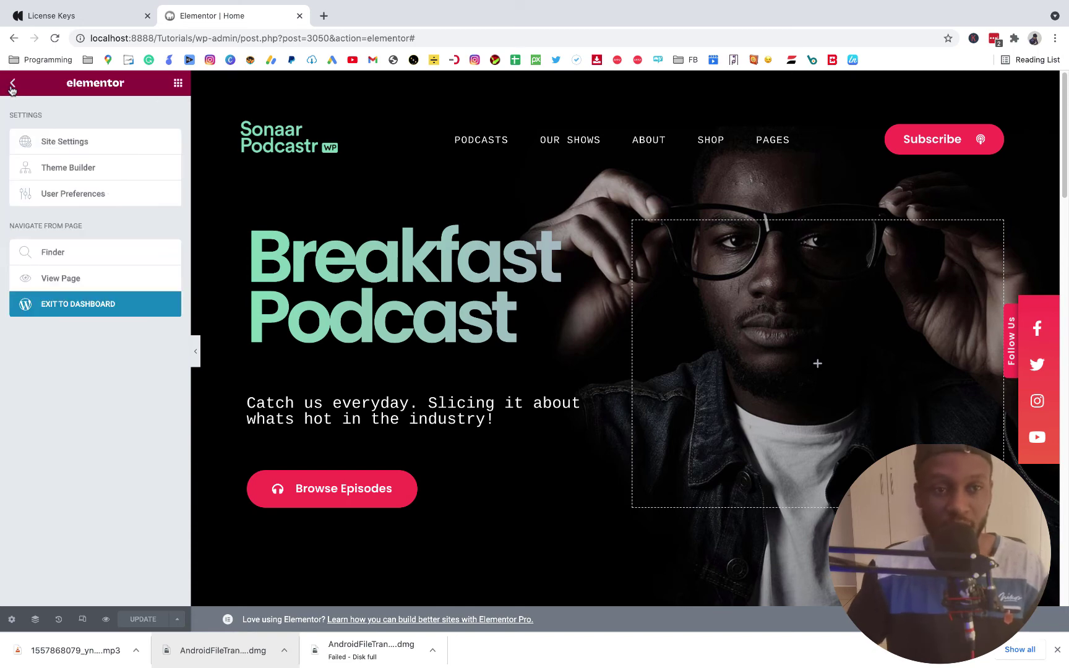
pyautogui.click(103, 311)
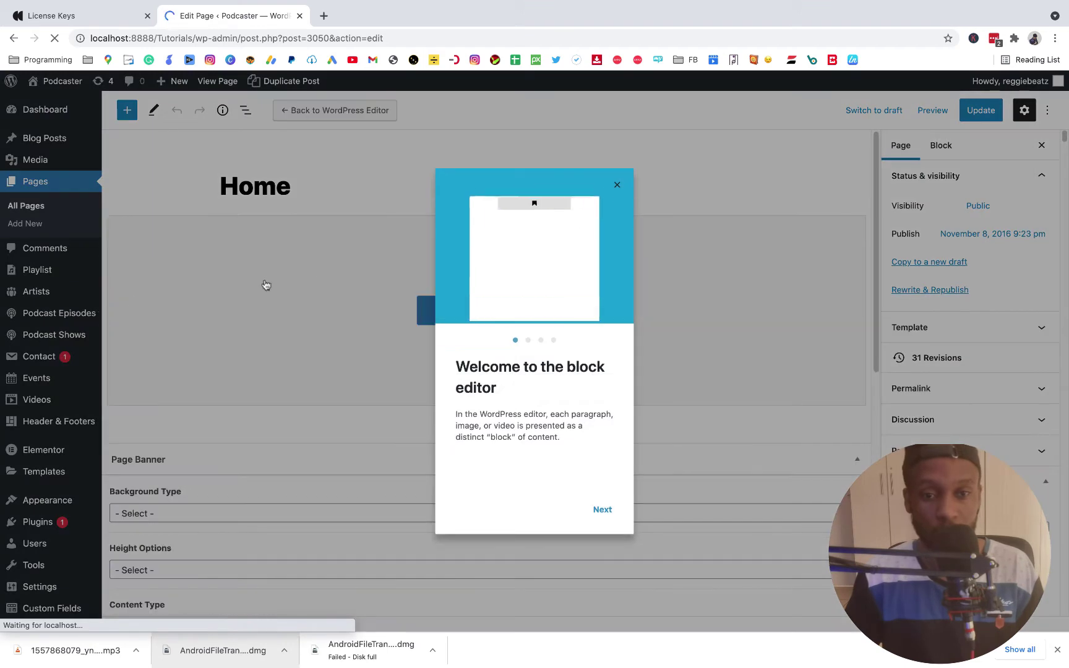
pyautogui.click(617, 185)
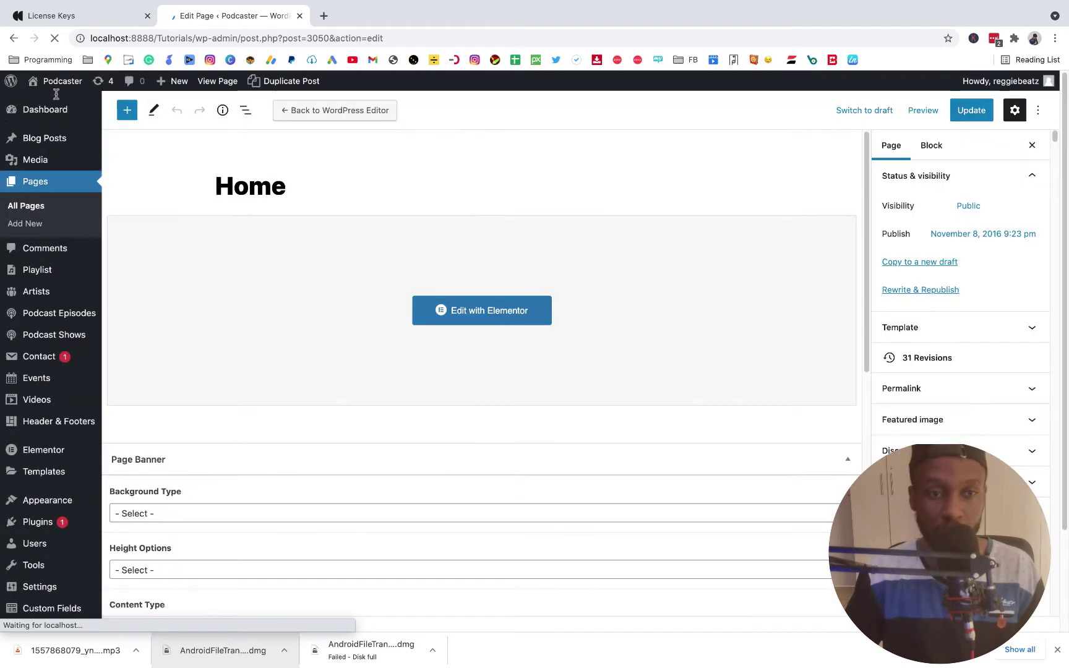
pyautogui.moveTo(62, 91)
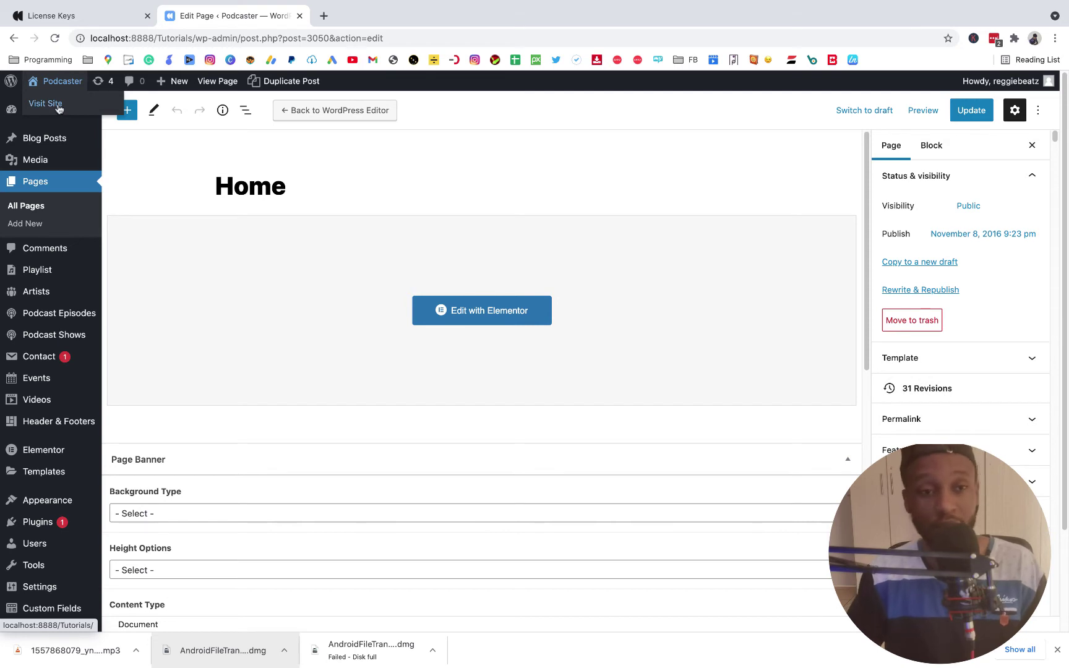
pyautogui.click(59, 109)
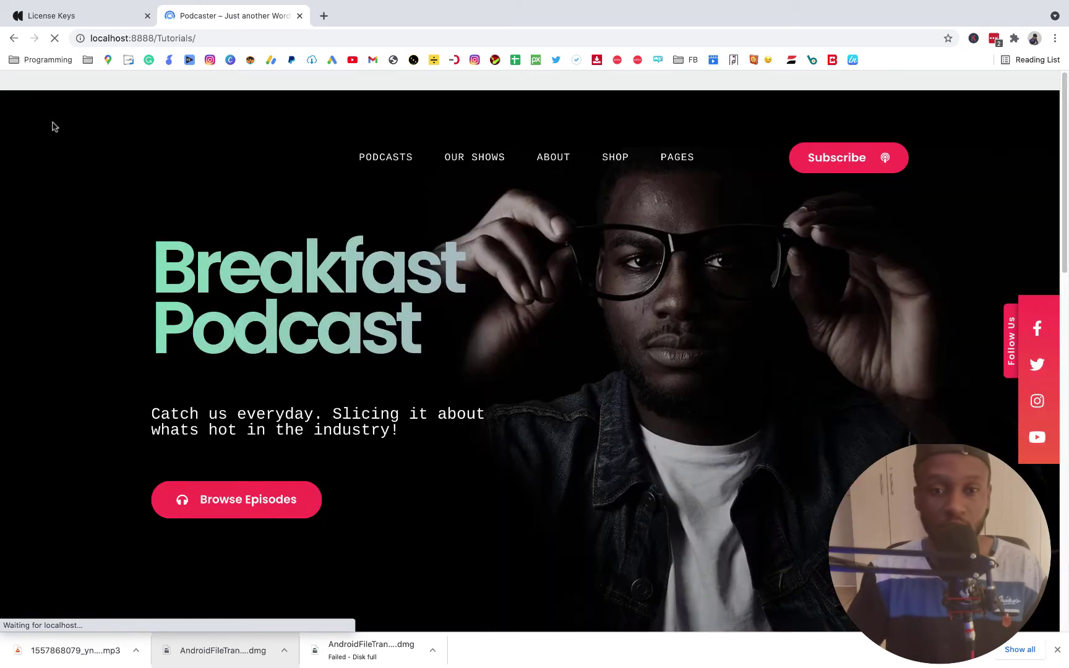
pyautogui.scroll(-10, 483, 279)
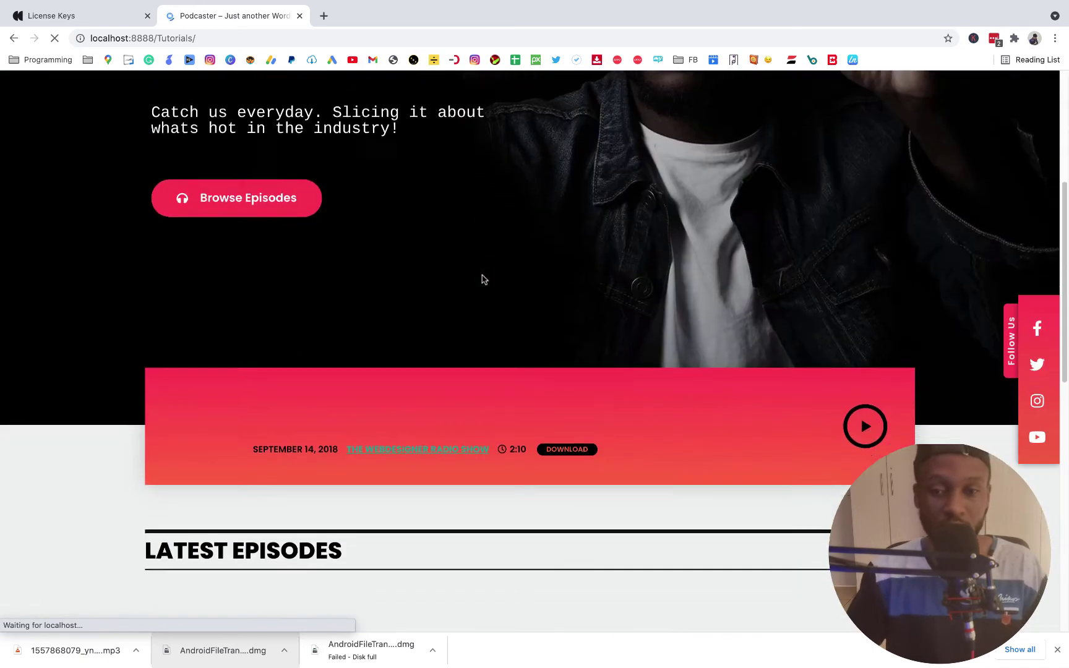
pyautogui.scroll(-3, 637, 258)
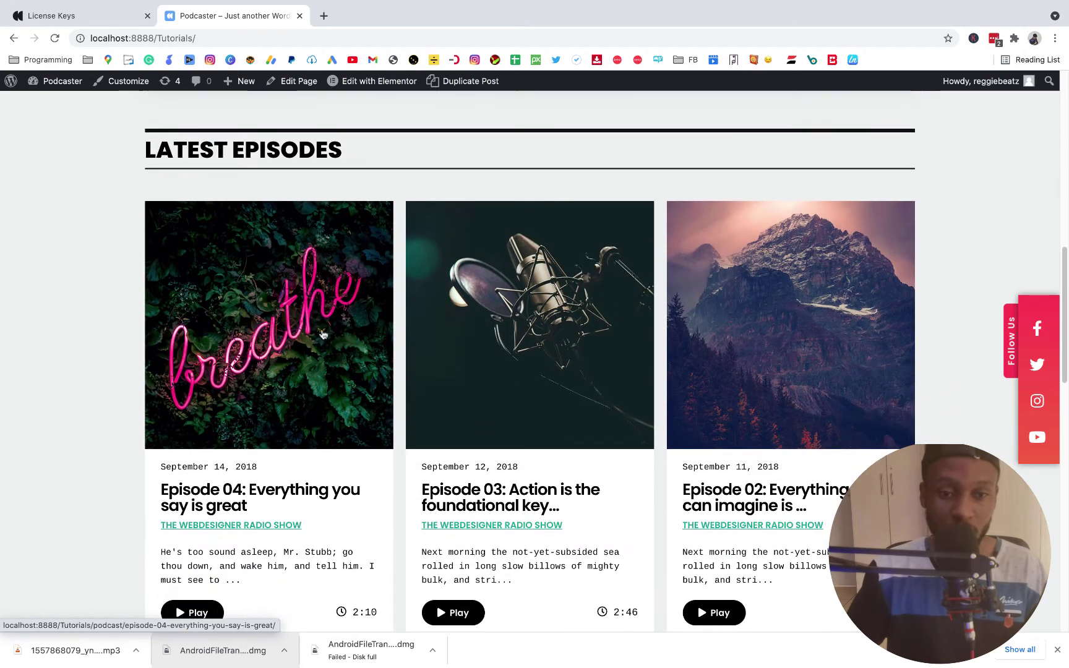
# Step: Open the page of "Episode 04: Everything you say is great", review its banner, player and text, and return to the homepage
pyautogui.click(245, 328)
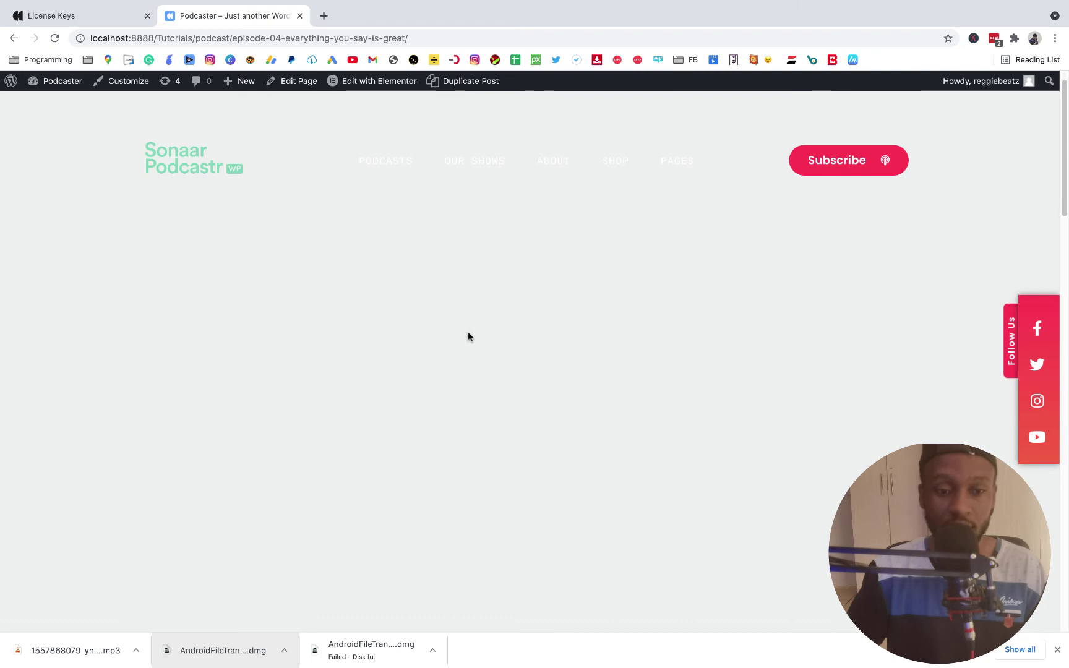
pyautogui.click(1057, 650)
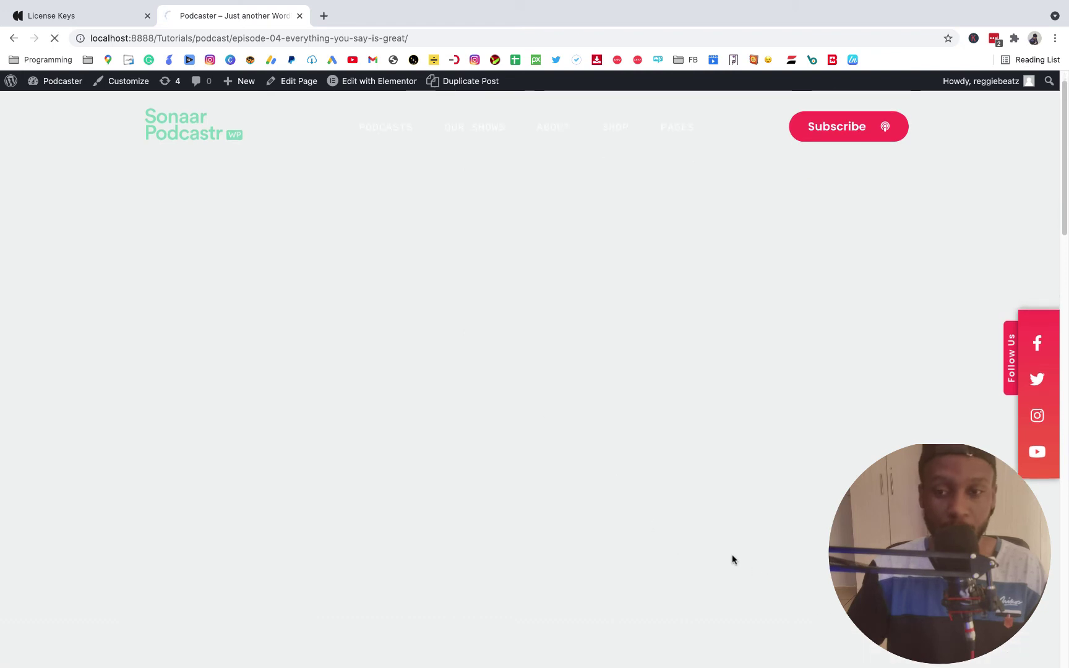
pyautogui.scroll(-10, 711, 550)
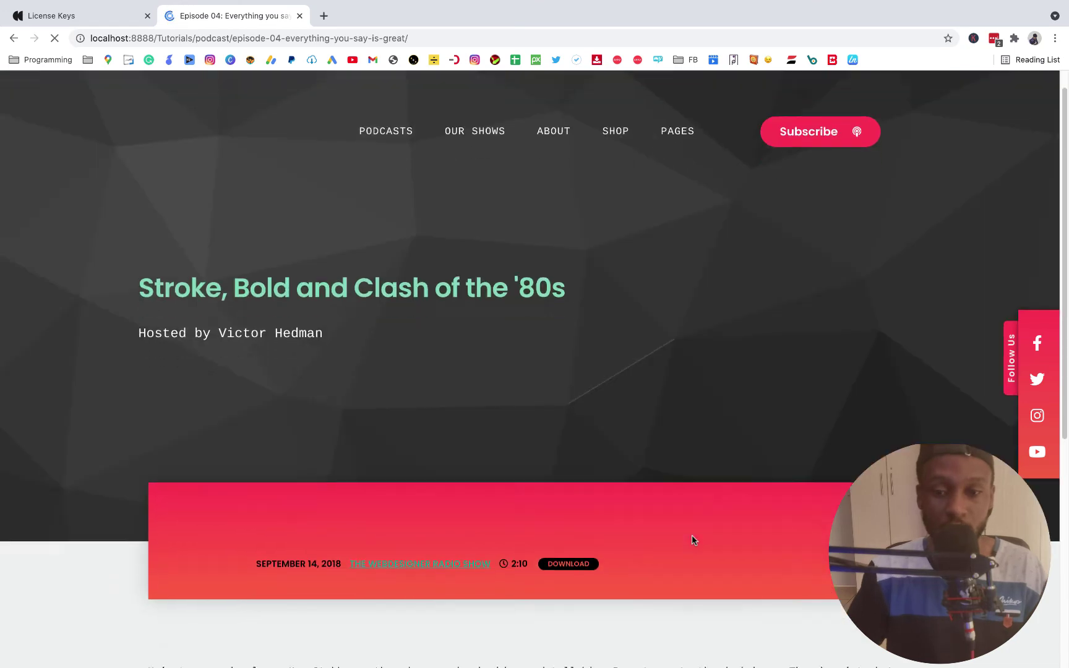
pyautogui.scroll(-10, 692, 540)
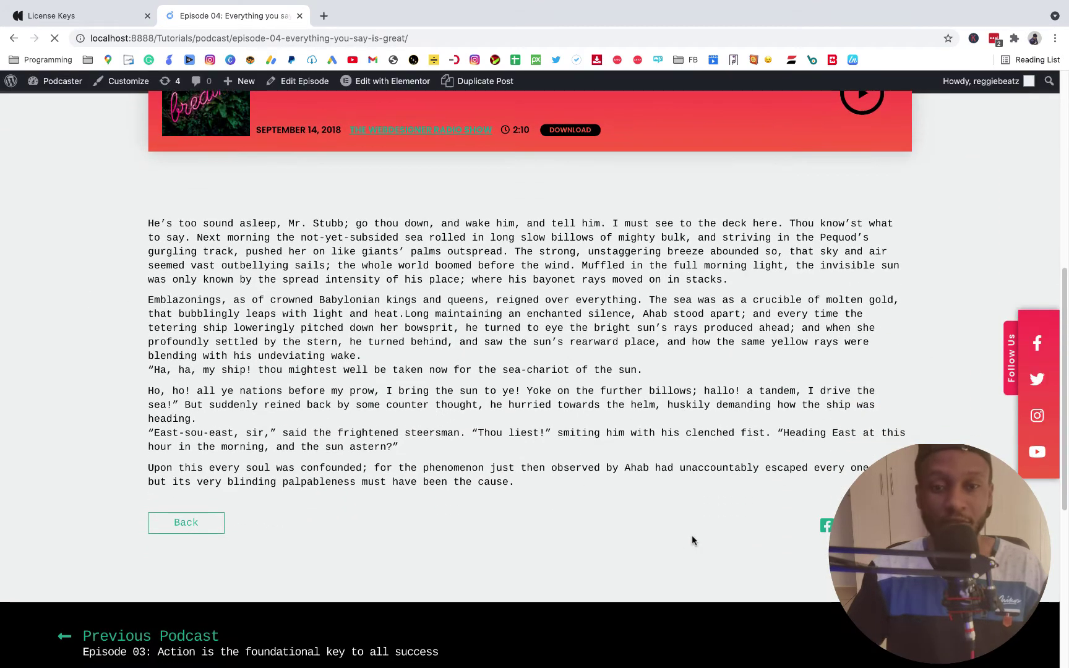
pyautogui.scroll(4, 691, 540)
pyautogui.scroll(-4, 692, 540)
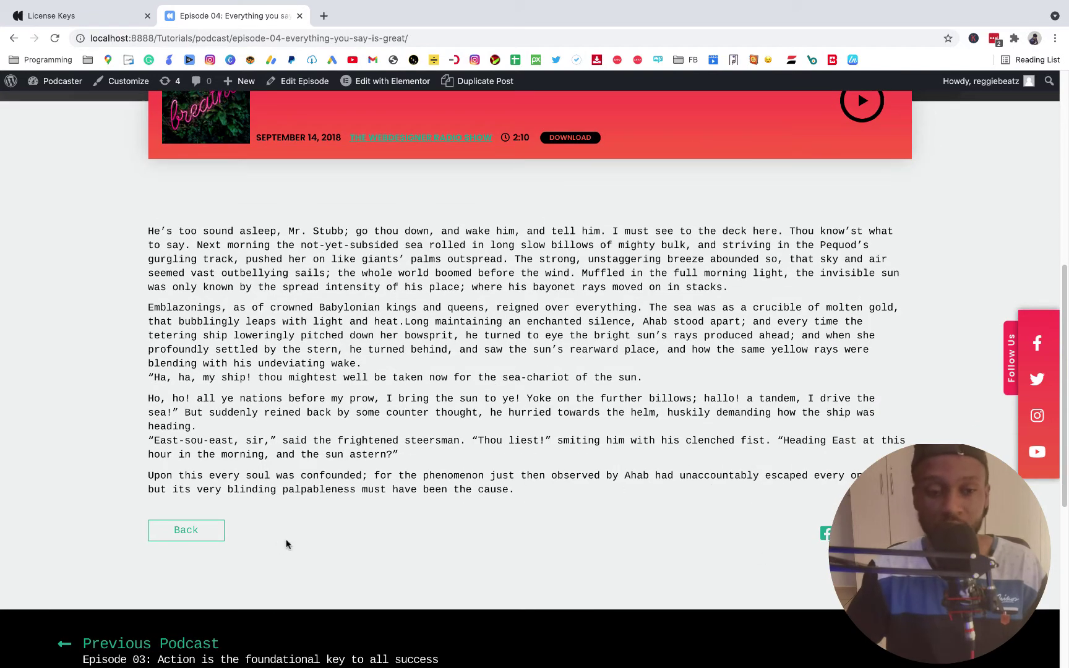
pyautogui.click(209, 537)
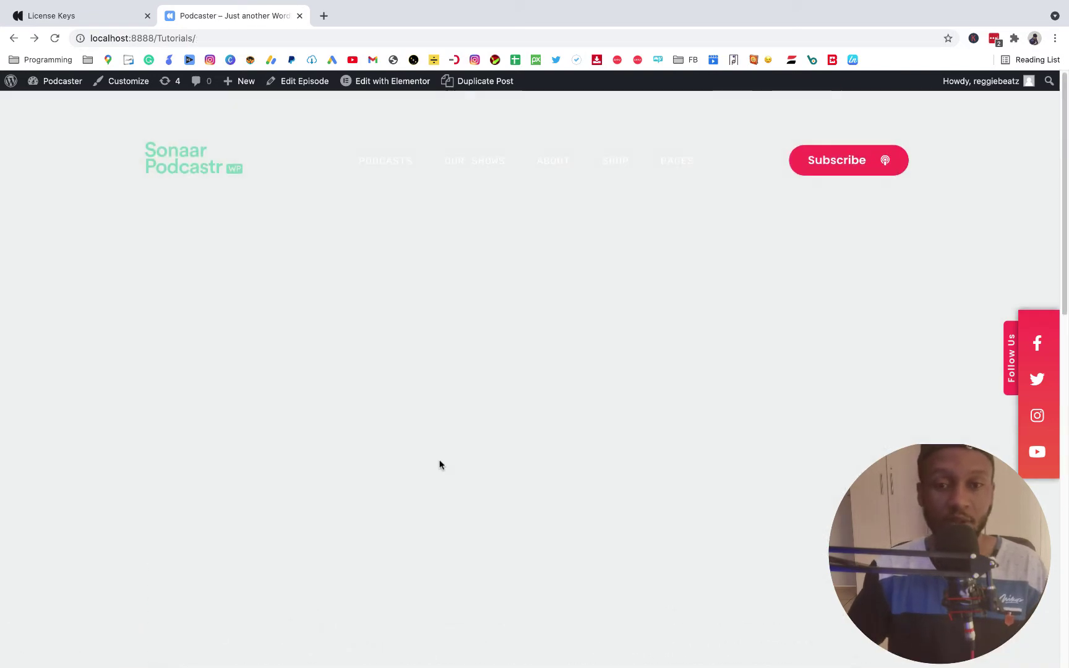
pyautogui.scroll(-3, 440, 465)
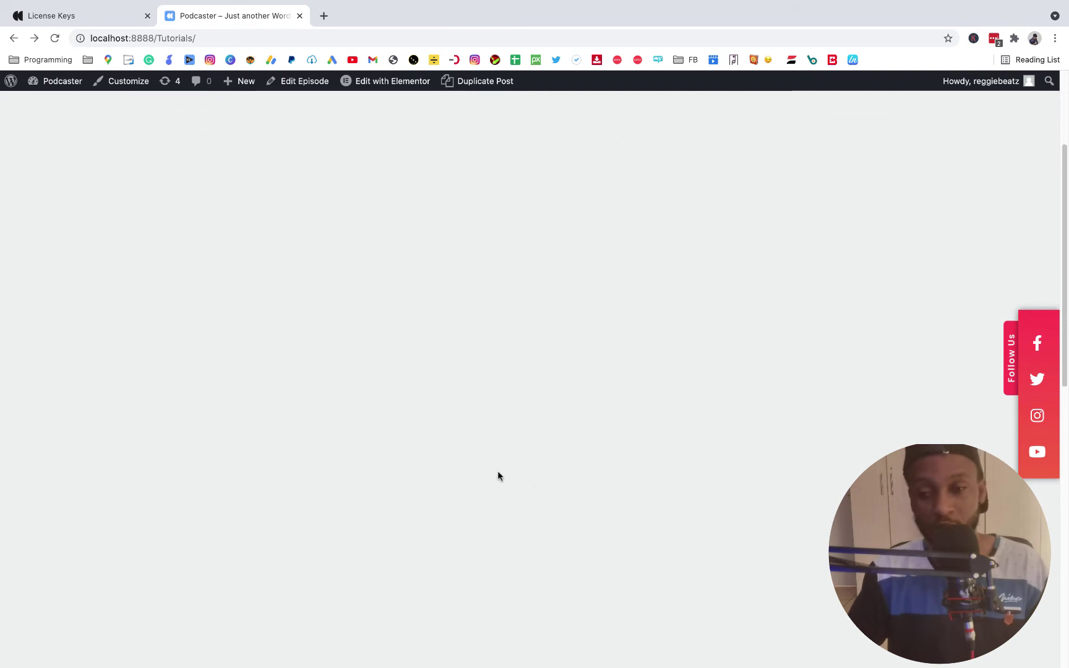
pyautogui.scroll(3, 458, 448)
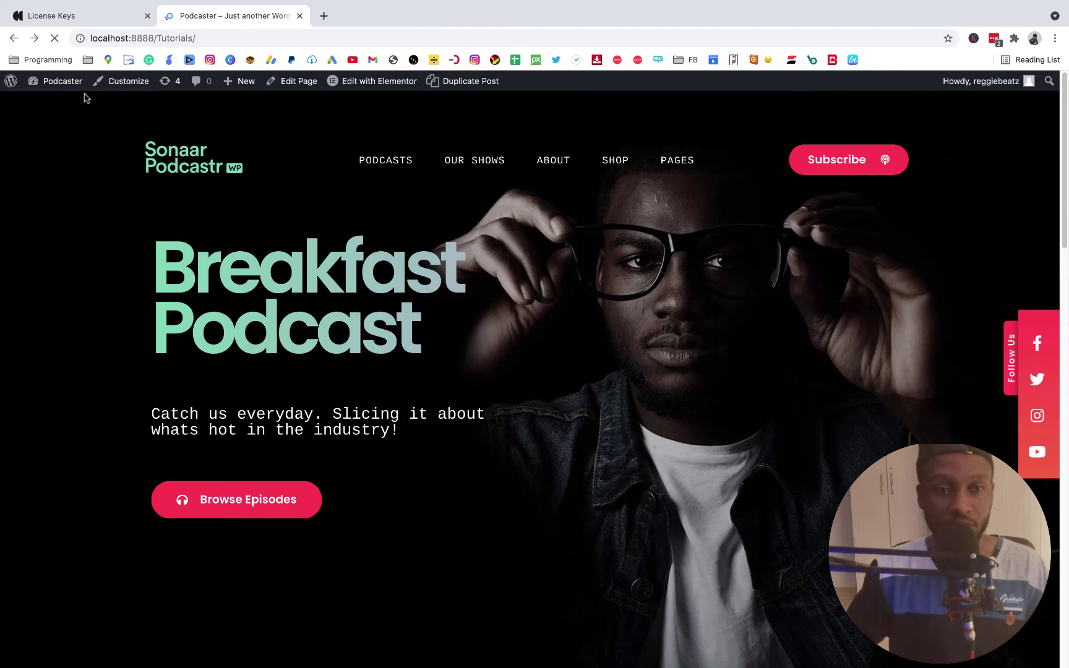
# Step: Go to the WordPress dashboard and open the list of all podcast episodes to look through its entries
pyautogui.moveTo(63, 86)
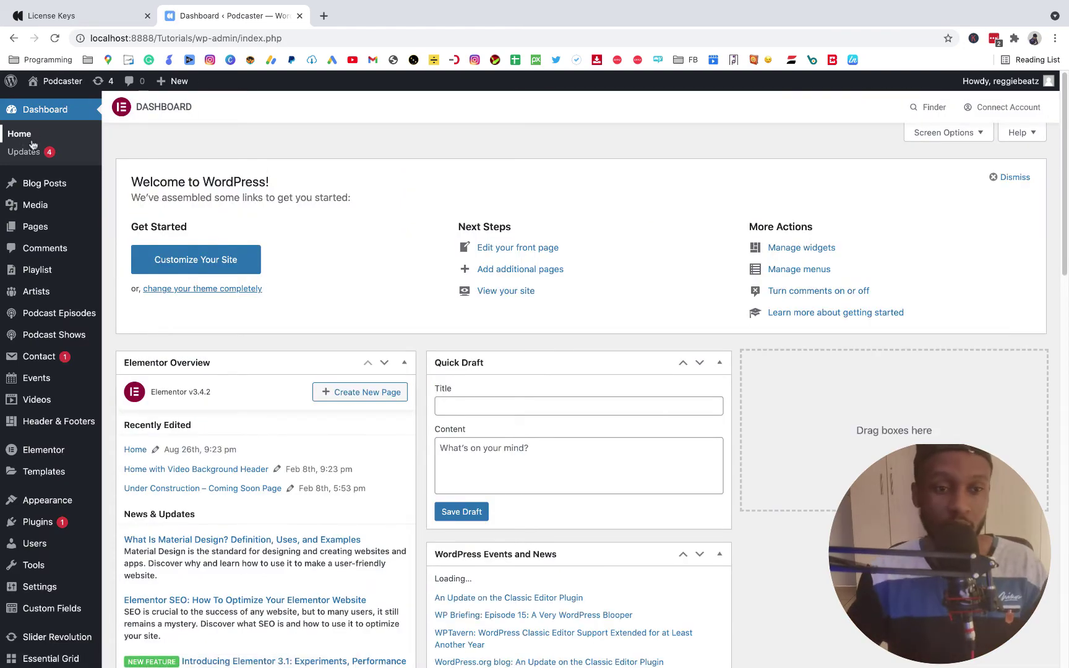
pyautogui.moveTo(63, 317)
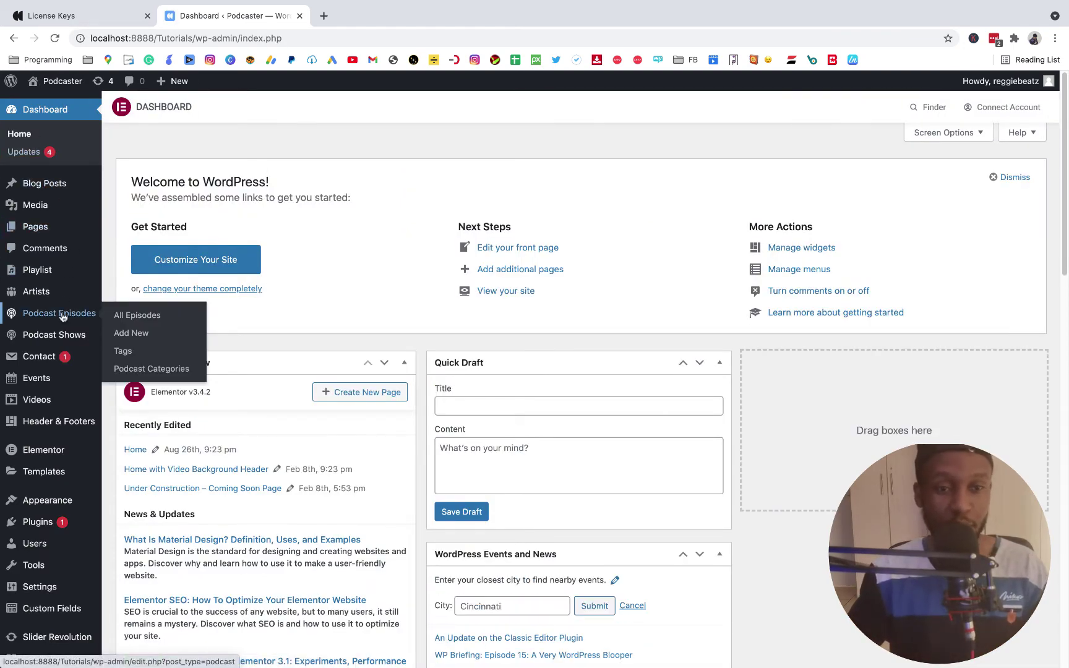
pyautogui.click(138, 316)
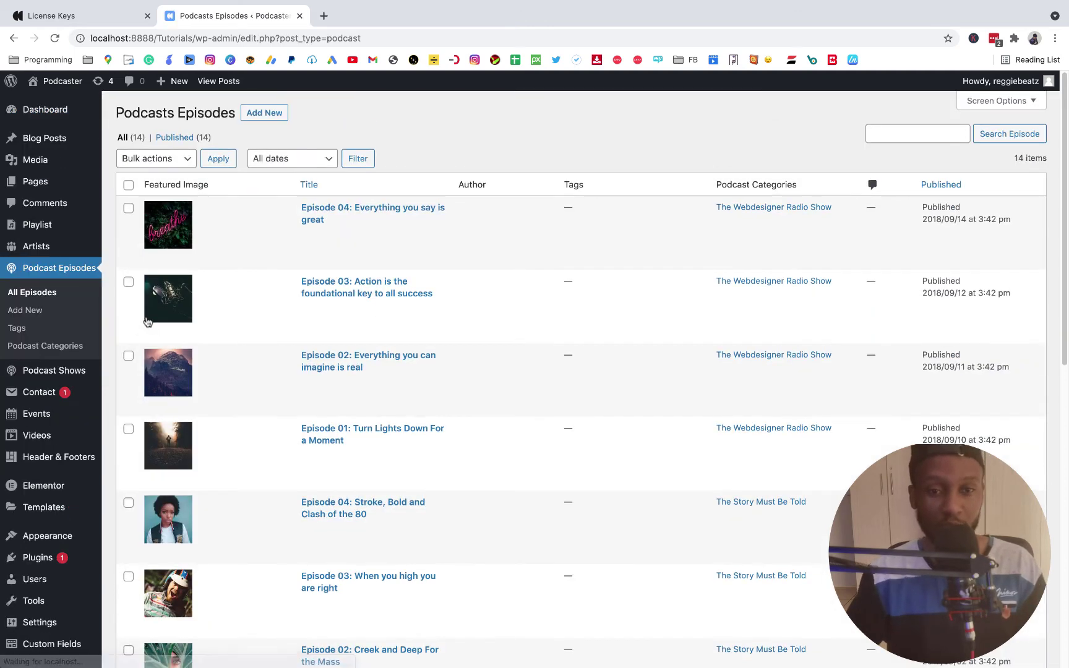
pyautogui.scroll(-8, 689, 291)
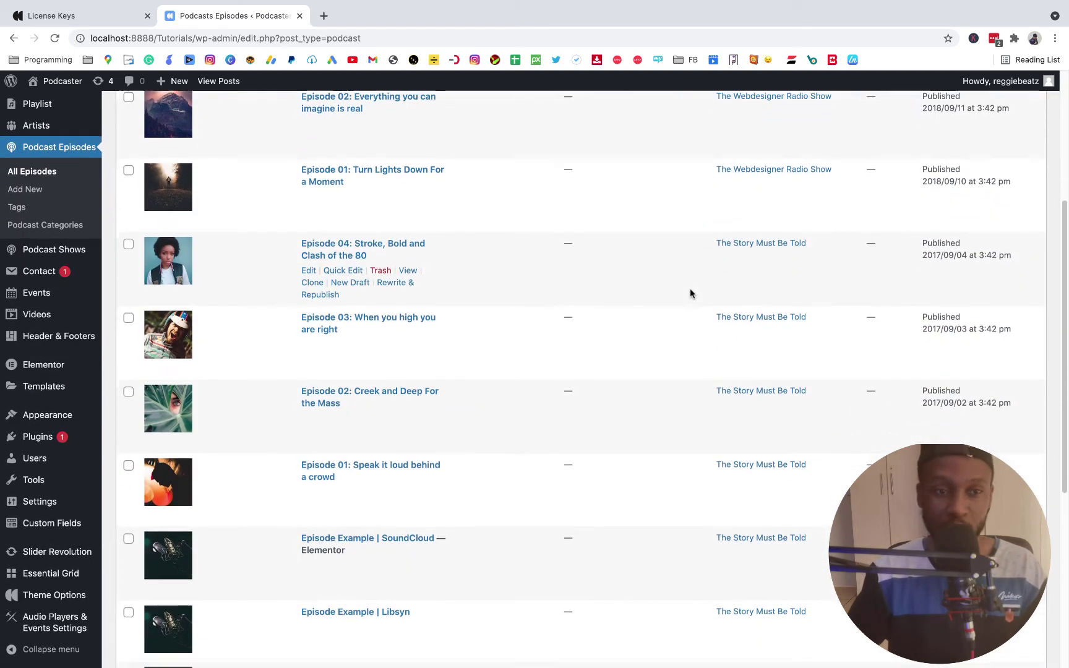
pyautogui.scroll(-3, 689, 291)
pyautogui.scroll(10, 689, 291)
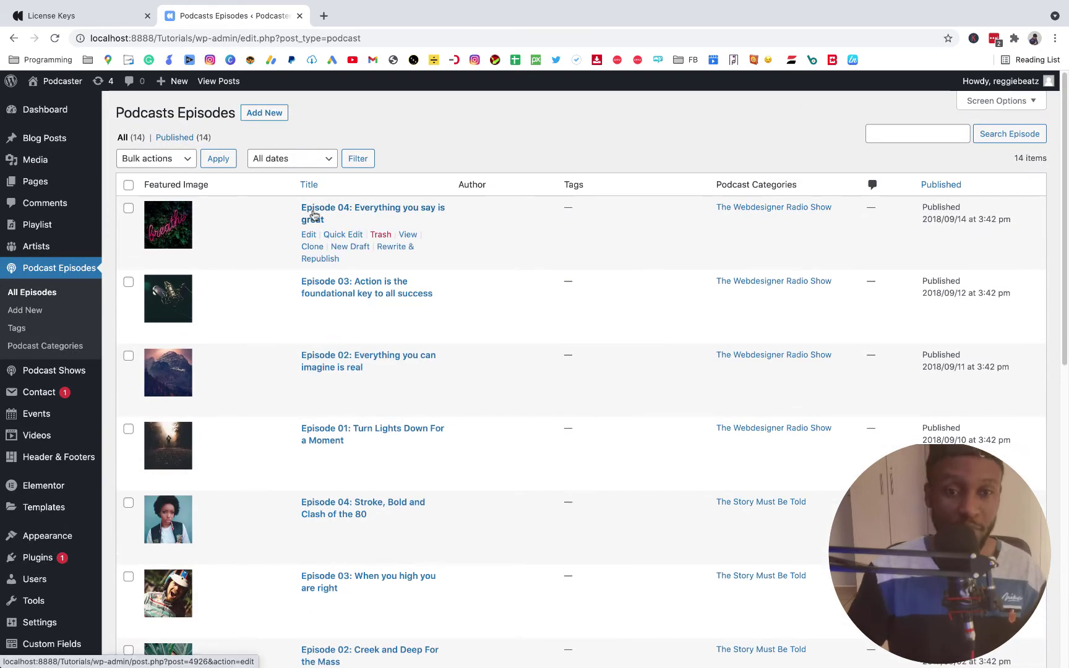
# Step: Clone "Episode 04: Everything you say is great" and open the copy for editing
pyautogui.click(313, 247)
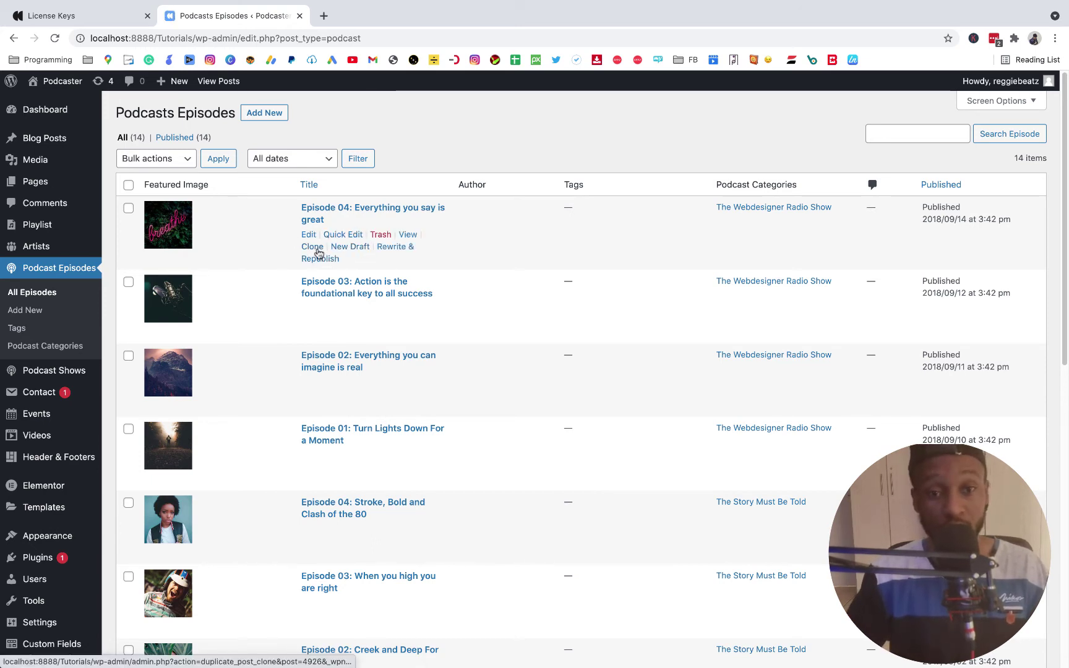
pyautogui.click(313, 247)
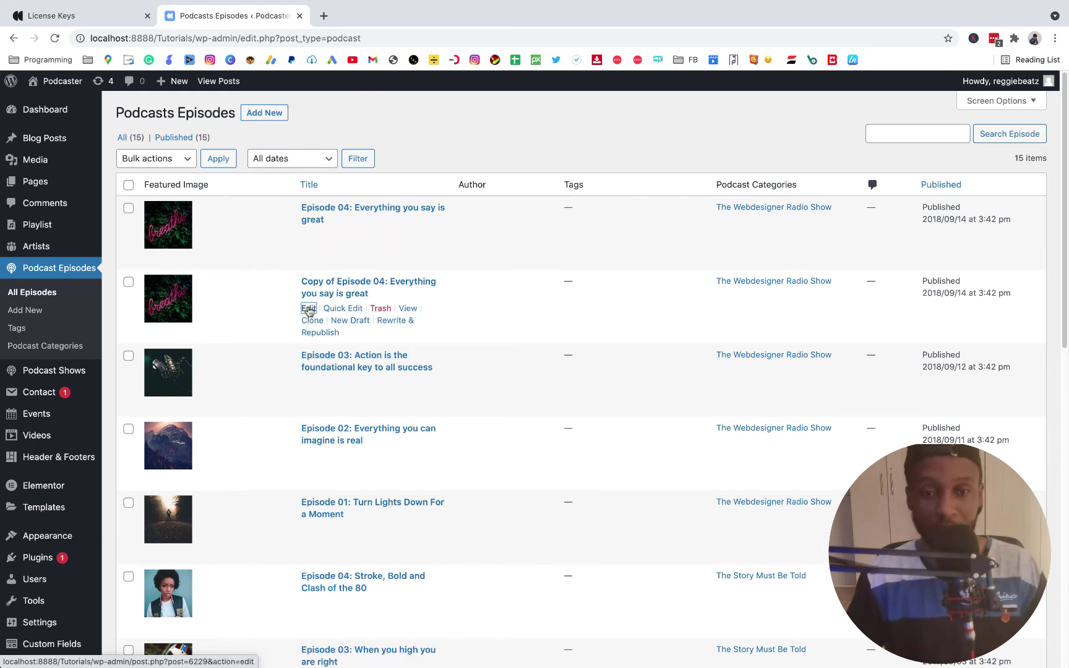
pyautogui.click(308, 309)
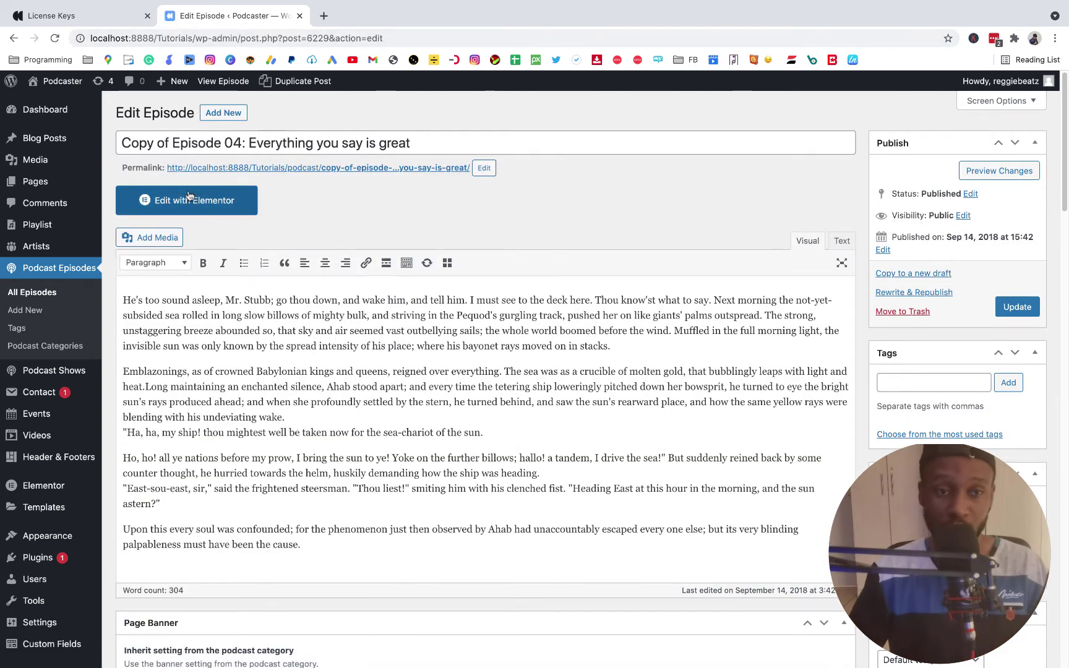
# Step: Remove "Copy of" from the cloned episode's title and change its number to Episode 05
pyautogui.click(172, 143)
pyautogui.hotkey('shift', 'End')
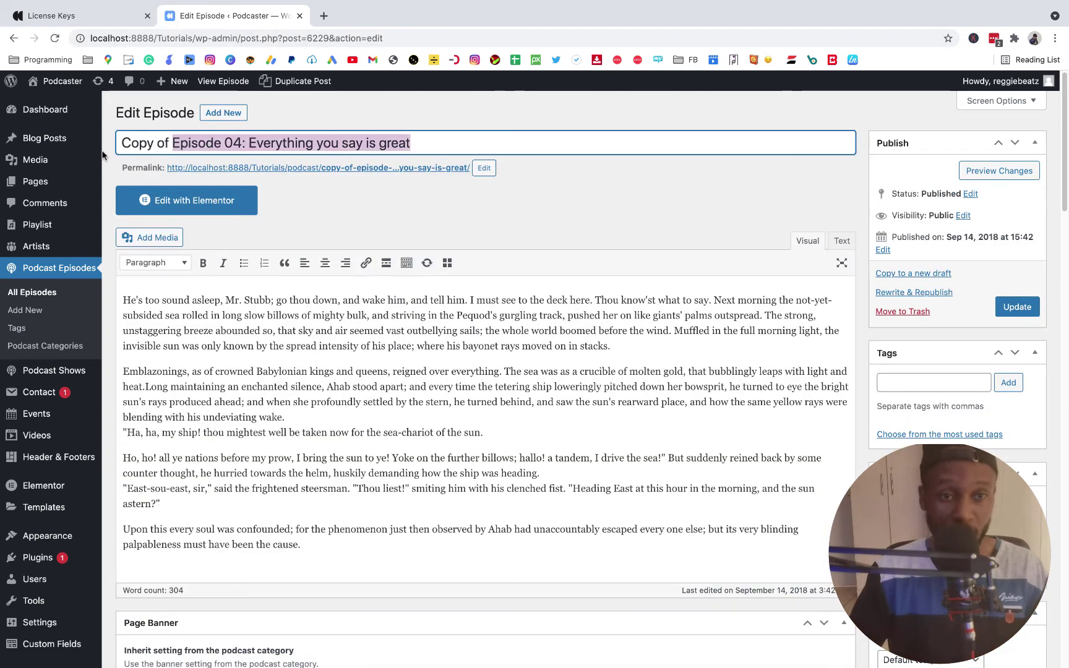
pyautogui.click(105, 155)
pyautogui.moveTo(171, 143); pyautogui.dragTo(141, 144)
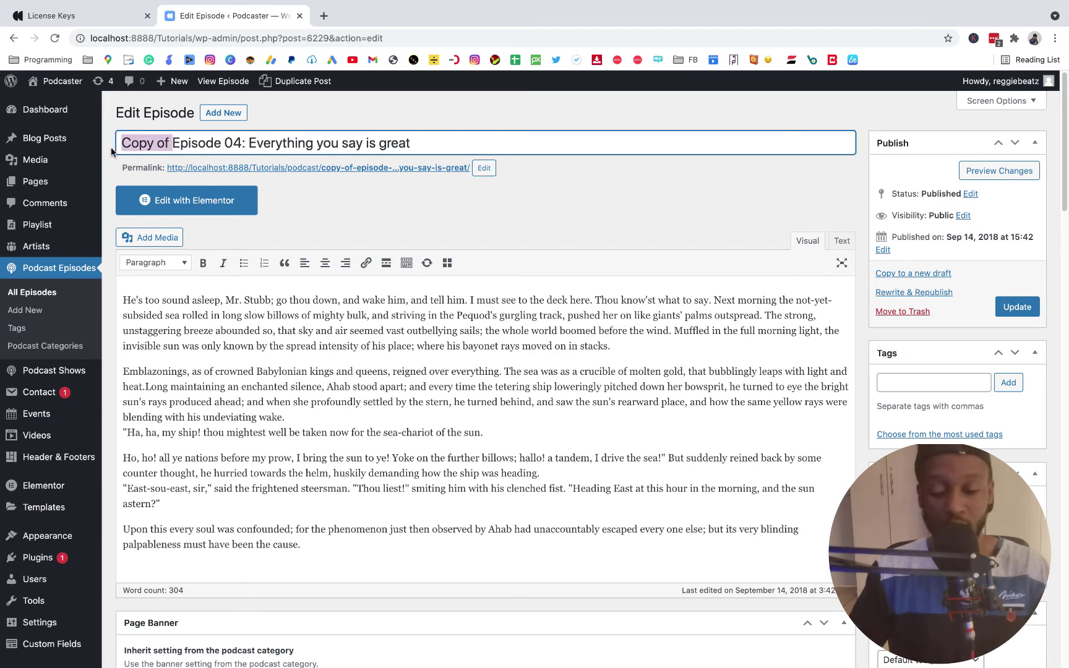
pyautogui.press('BackSpace')
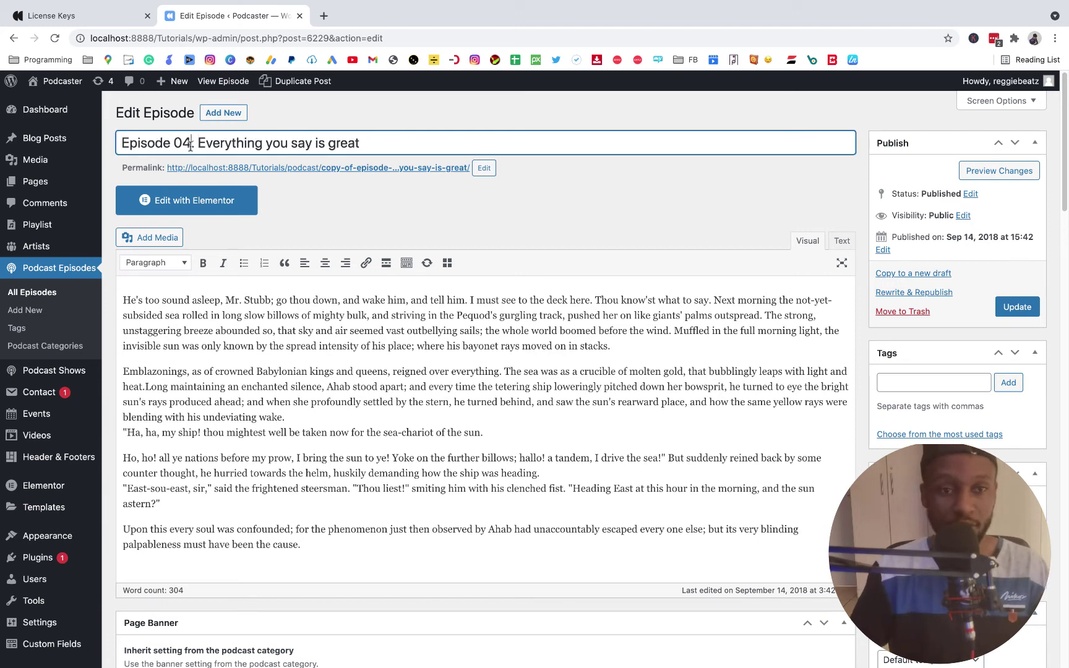
pyautogui.press('BackSpace')
pyautogui.write('5')
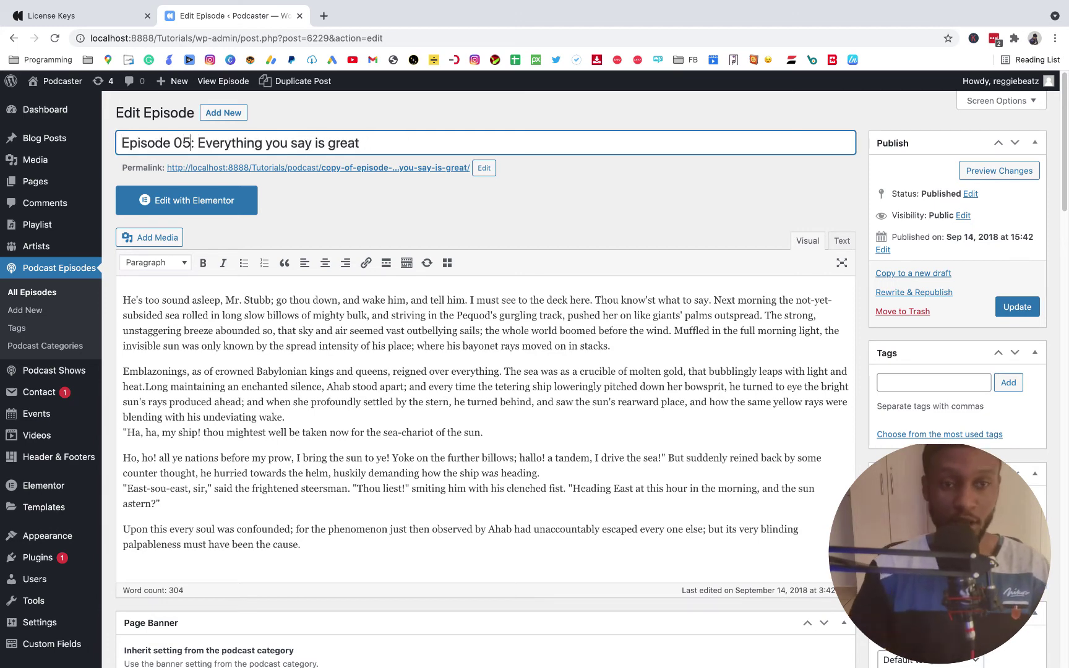
# Step: Replace the title text after "Episode 05:" with "How to make the best Podcast Website"
pyautogui.moveTo(361, 143); pyautogui.dragTo(199, 141)
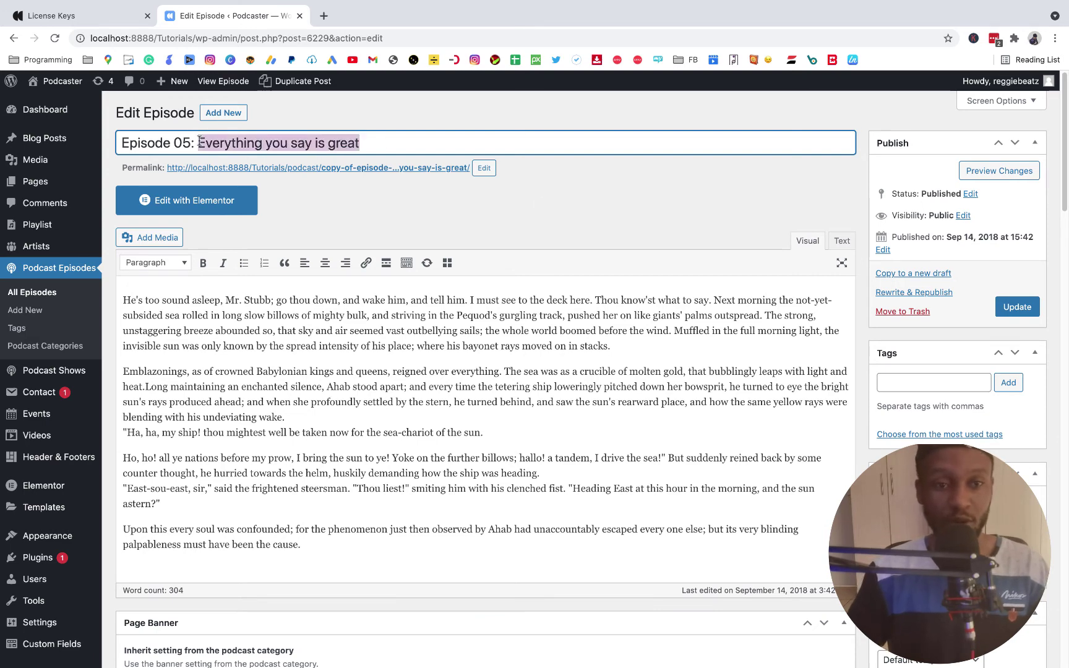
pyautogui.write('How ')
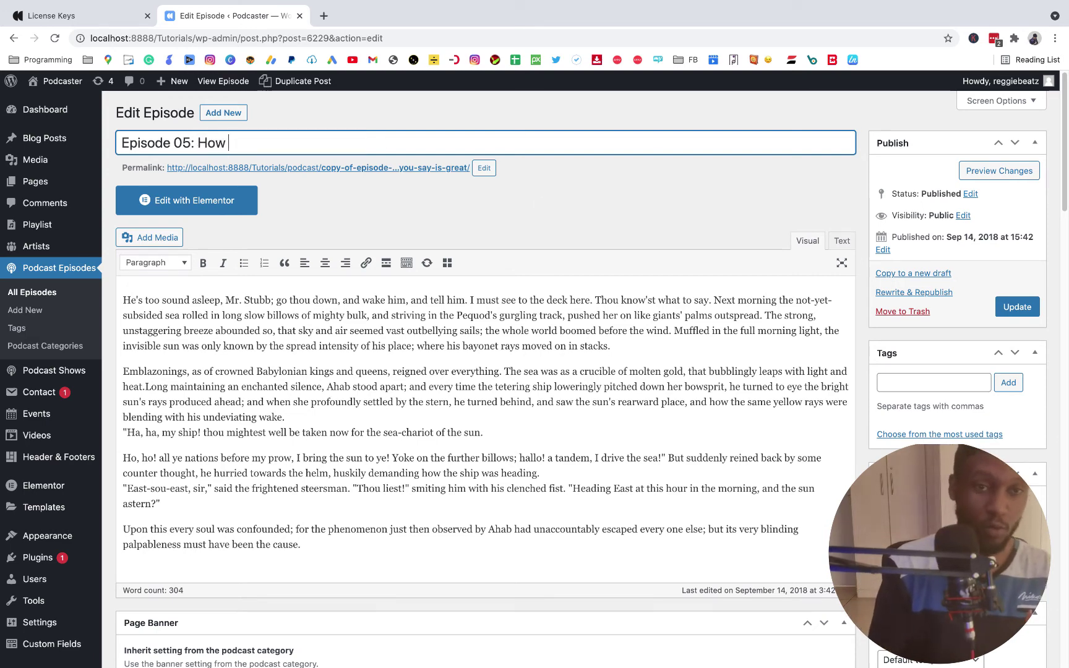
pyautogui.write('to make ')
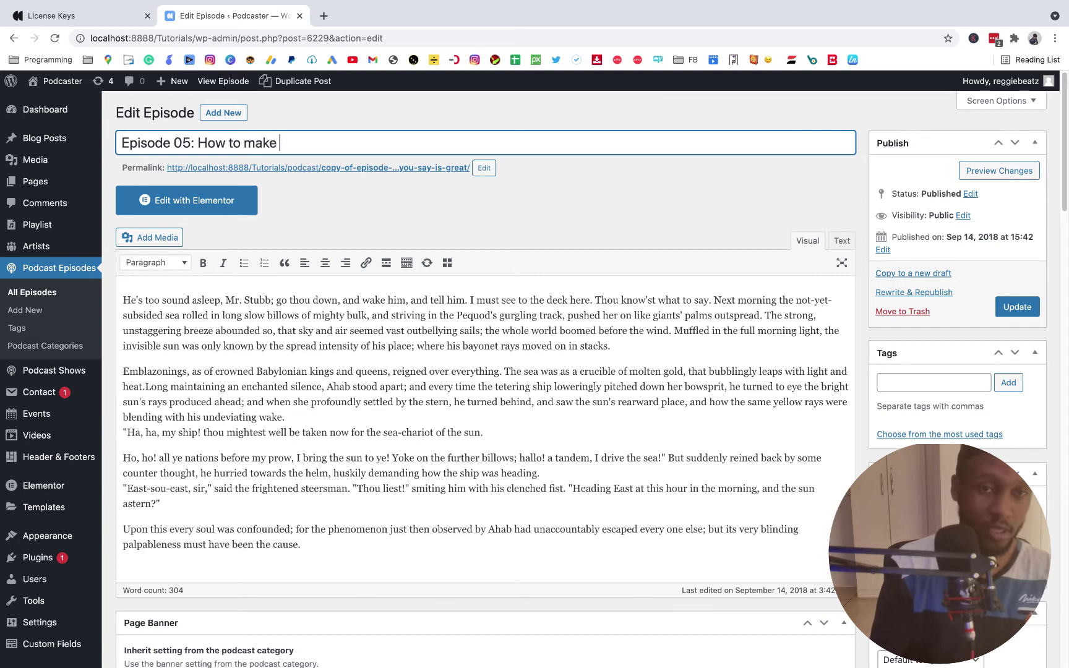
pyautogui.write('the best')
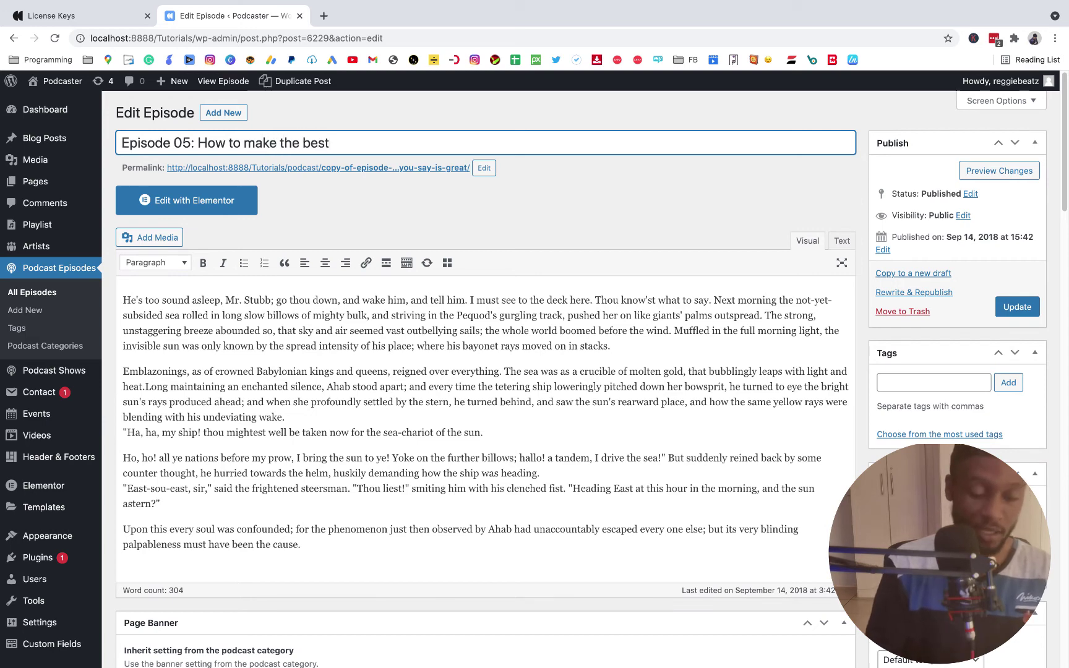
pyautogui.write(' Podcas')
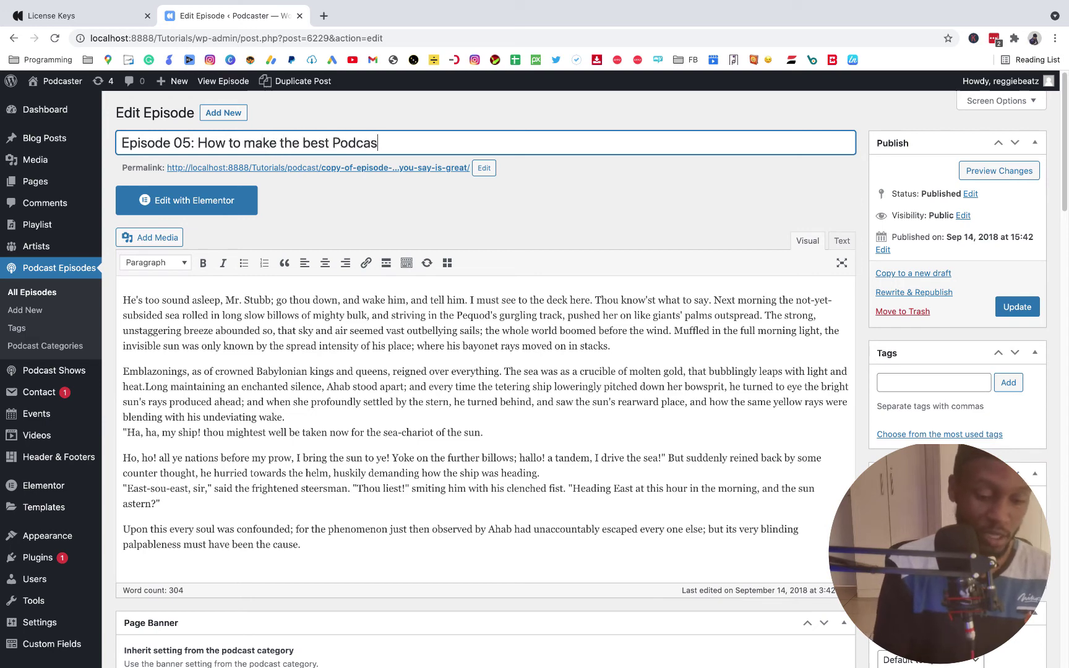
pyautogui.write('t Web')
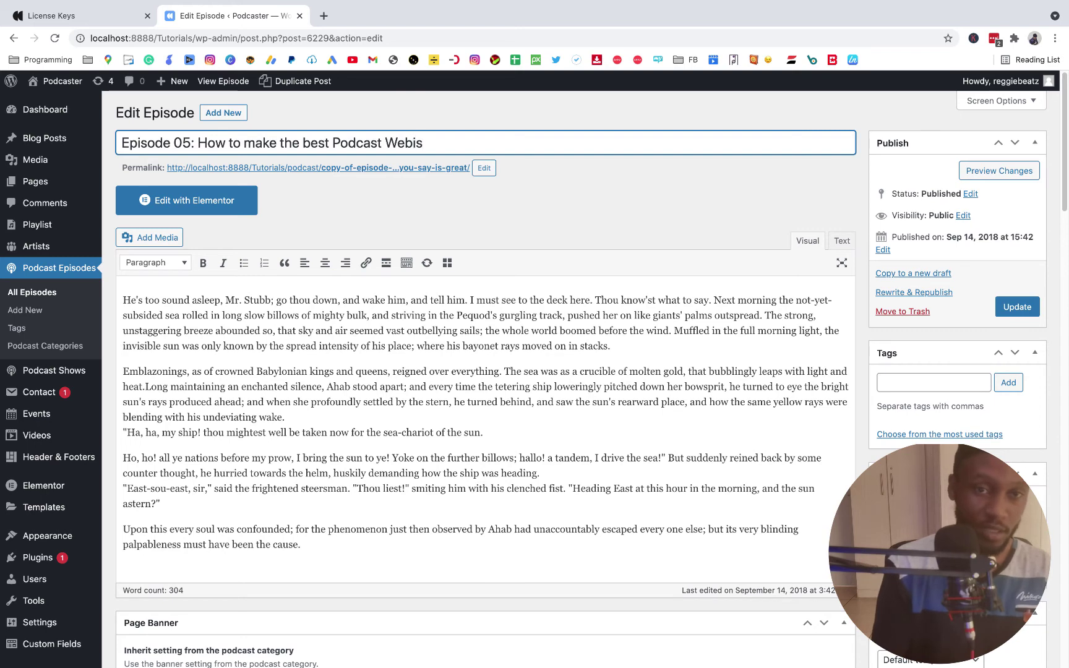
pyautogui.write('site')
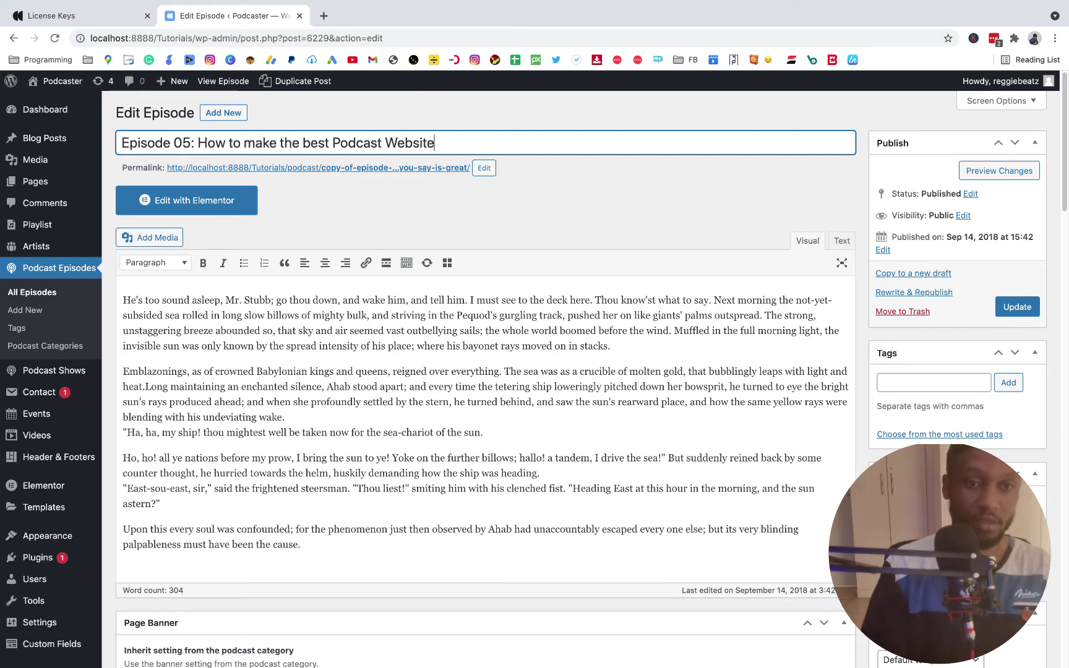
# Step: Replace the episode's whole body text with "This explains step by step how to make a podcast website,"
pyautogui.scroll(-2, 363, 331)
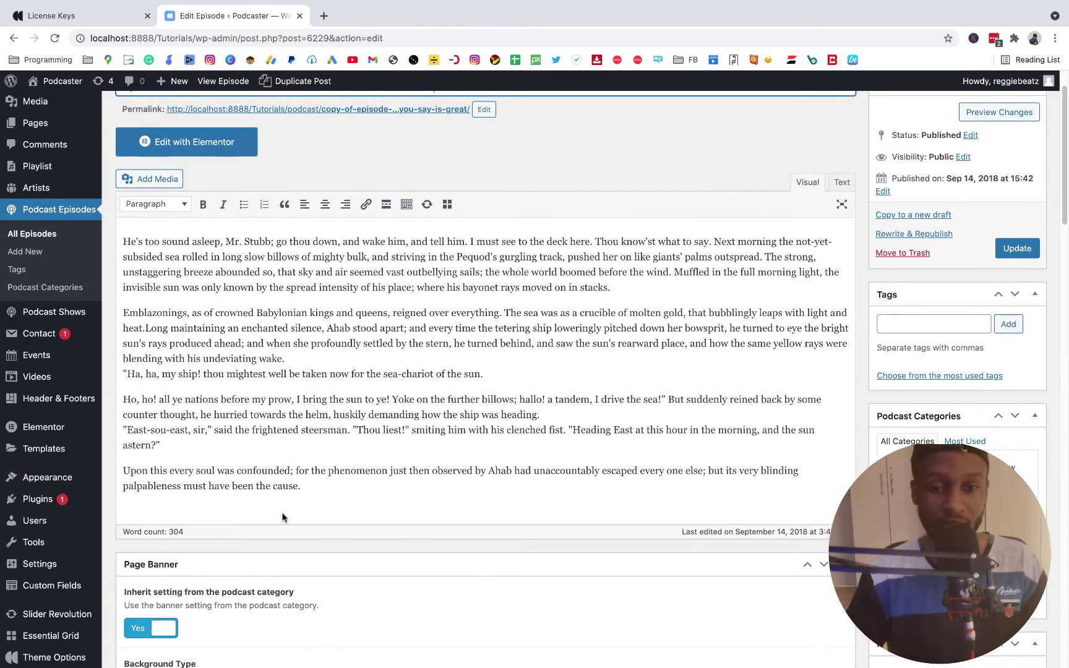
pyautogui.moveTo(312, 515); pyautogui.dragTo(94, 244)
pyautogui.press('BackSpace')
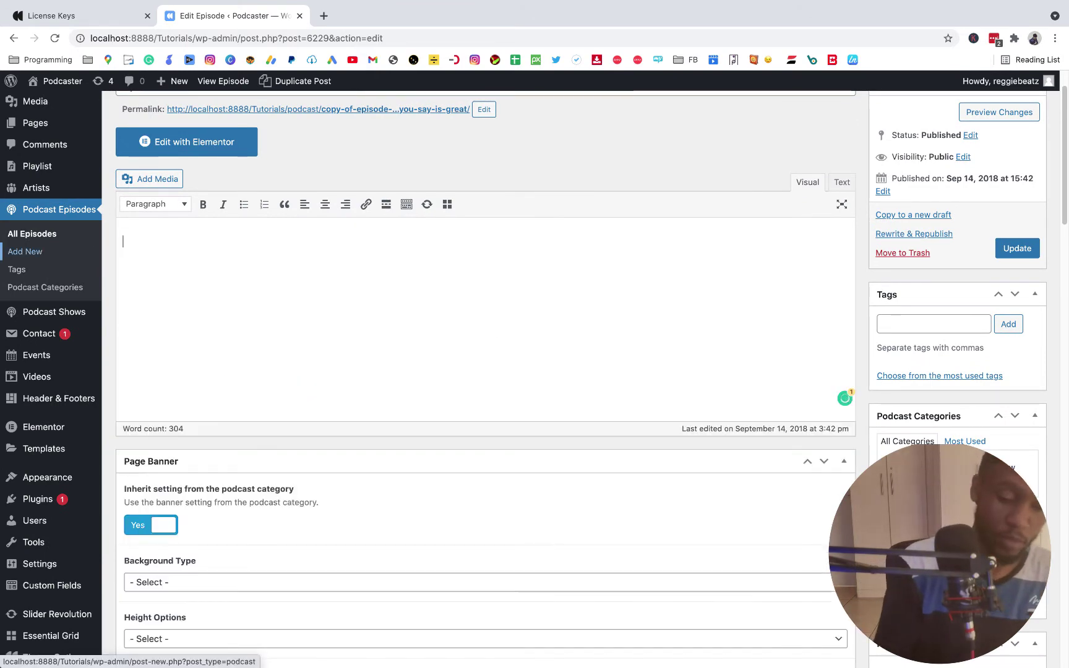
pyautogui.write('Thu')
pyautogui.press('BackSpace')
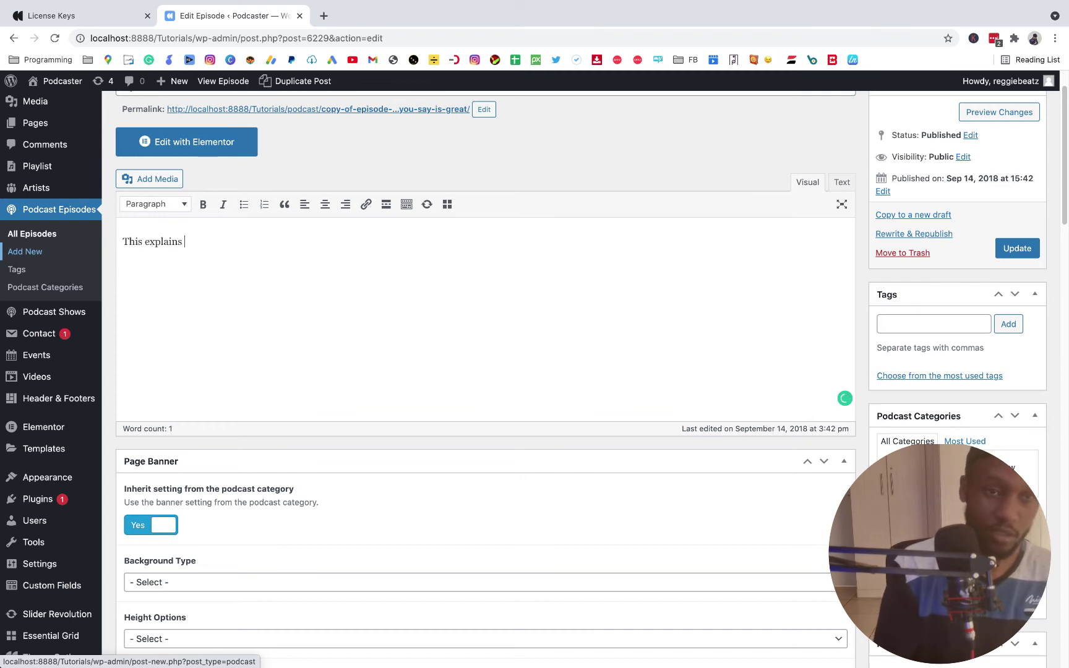
pyautogui.write('tew')
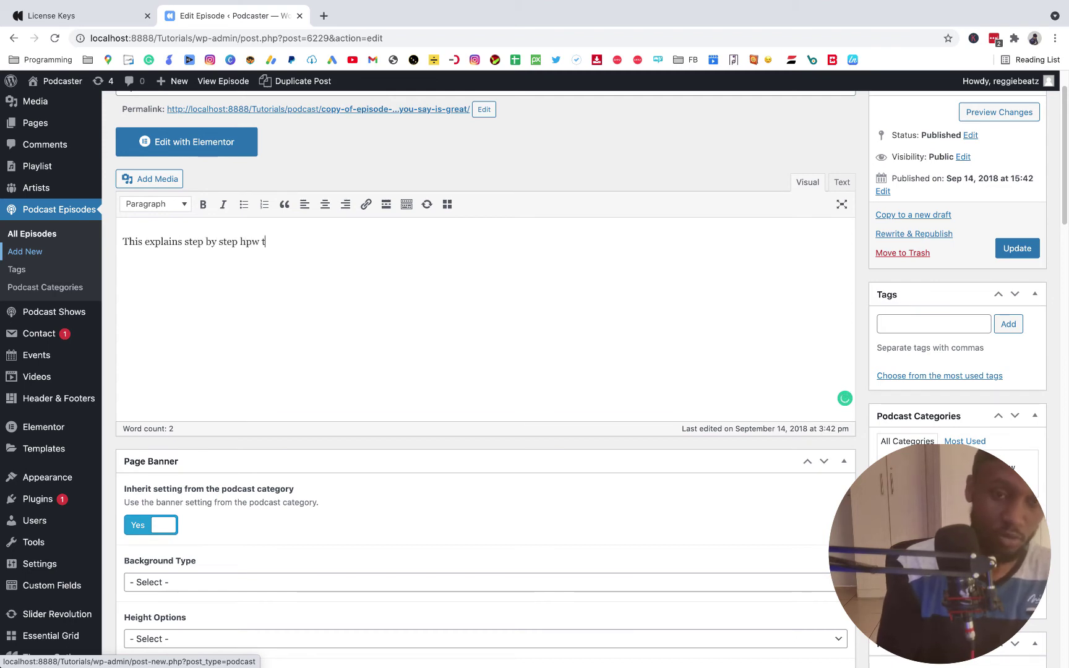
pyautogui.write('o m,ale kjldfgaswjkf hweh')
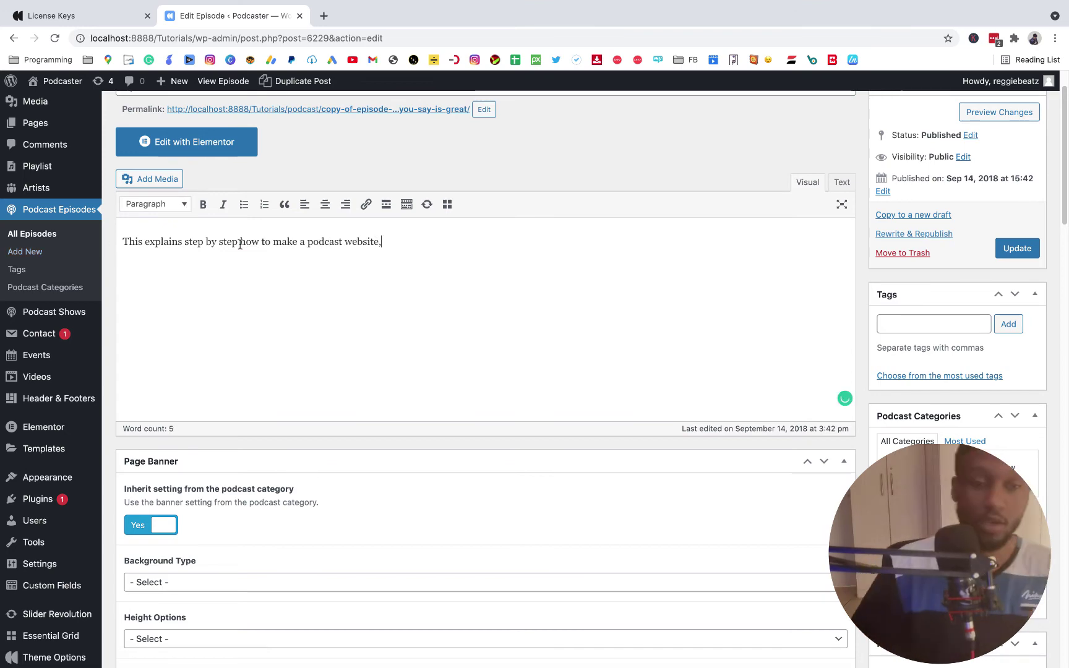
# Step: Remove the MP3 file podcast-s01e01 from the Episode Infos section
pyautogui.scroll(-2, 240, 244)
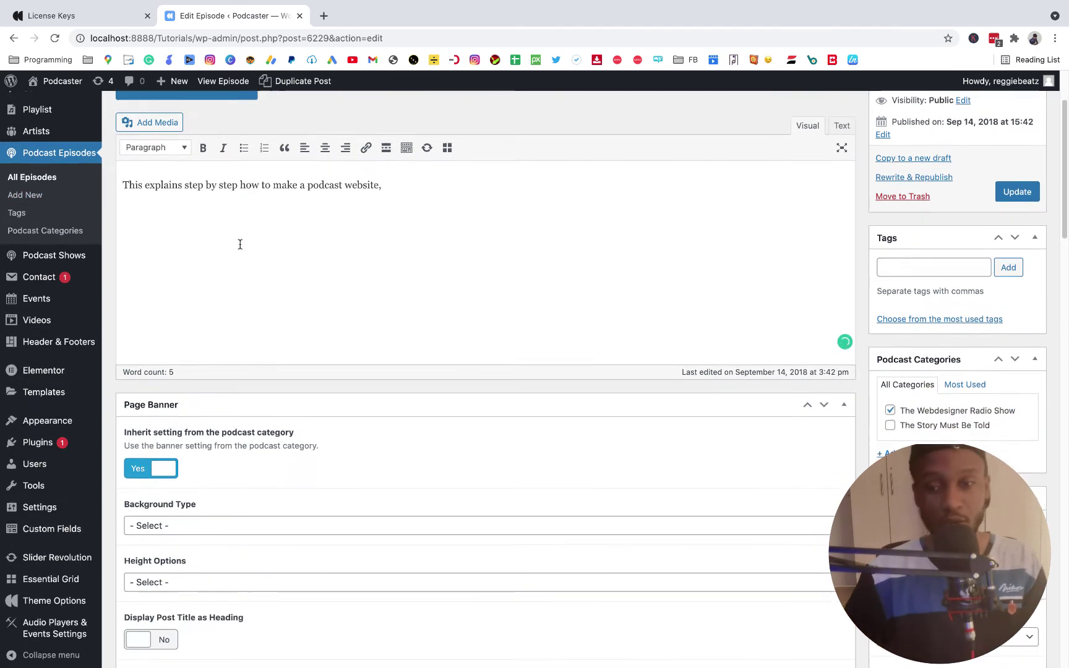
pyautogui.scroll(-15, 240, 244)
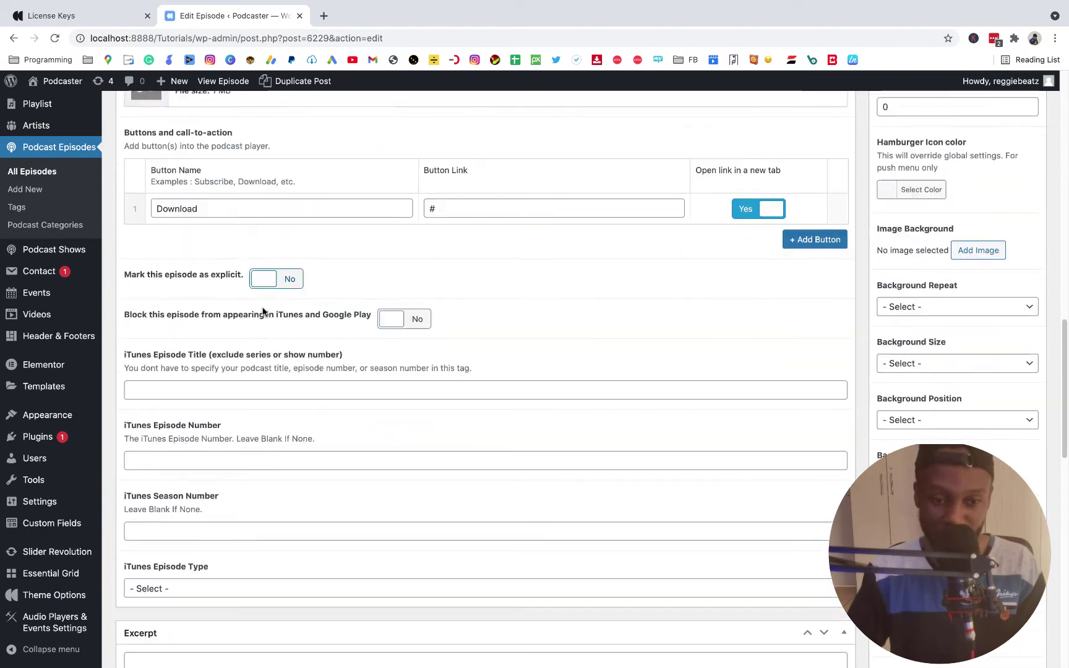
pyautogui.scroll(-3, 263, 311)
pyautogui.scroll(6, 354, 311)
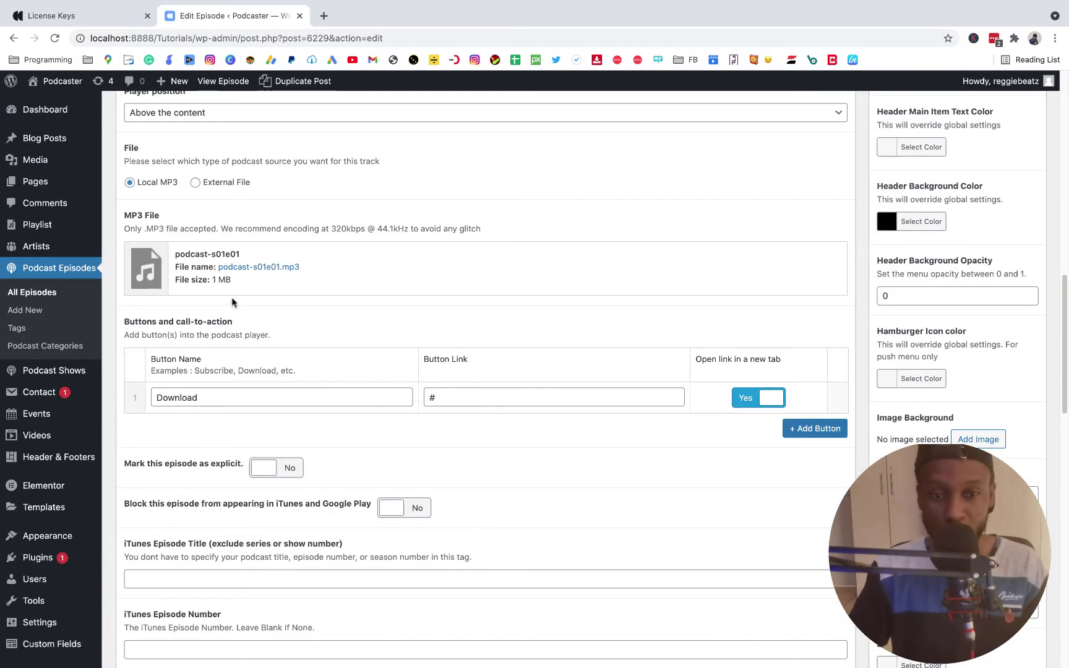
pyautogui.scroll(1, 161, 235)
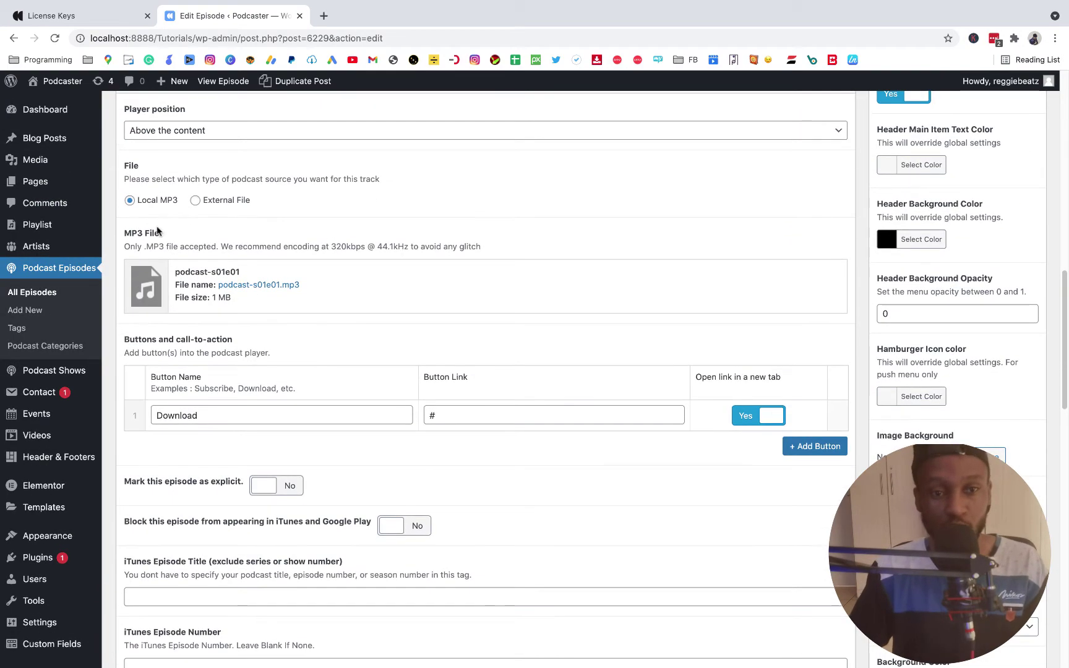
pyautogui.scroll(4, 157, 231)
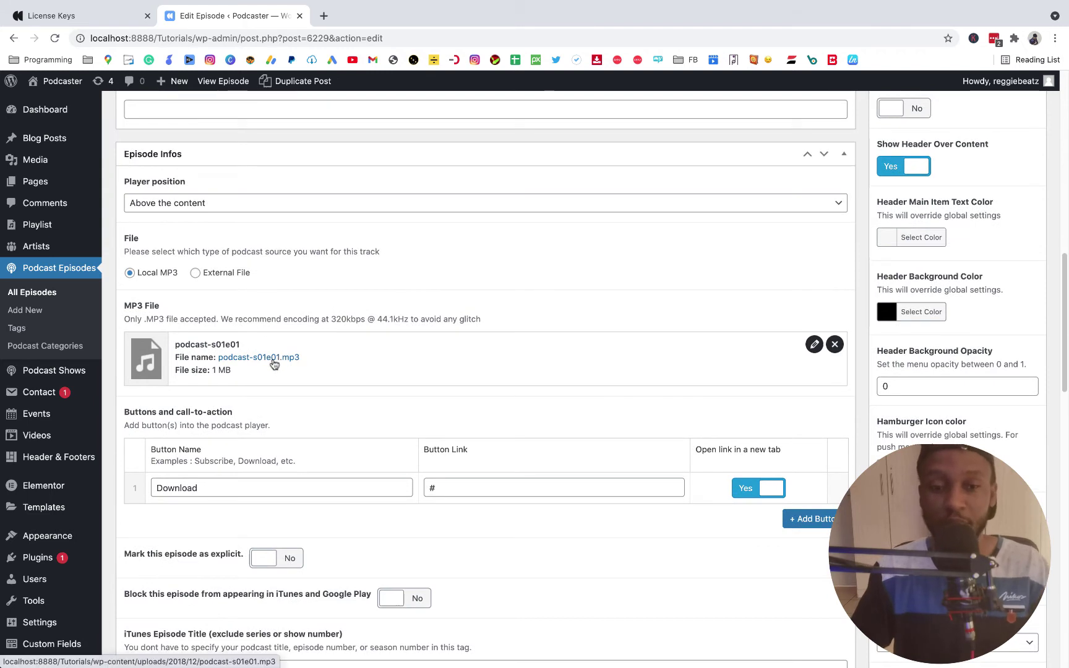
pyautogui.click(831, 348)
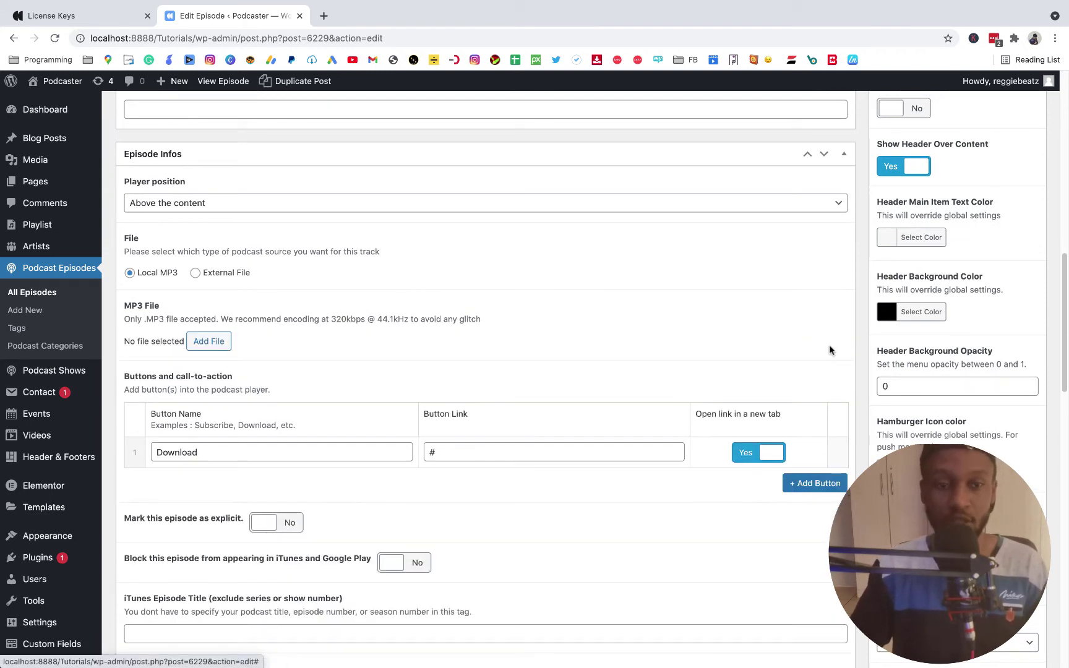
# Step: Upload "Ice Cream Tagged.mp3" from the Tagged MP3 folder and select it as the episode's MP3 file
pyautogui.click(210, 342)
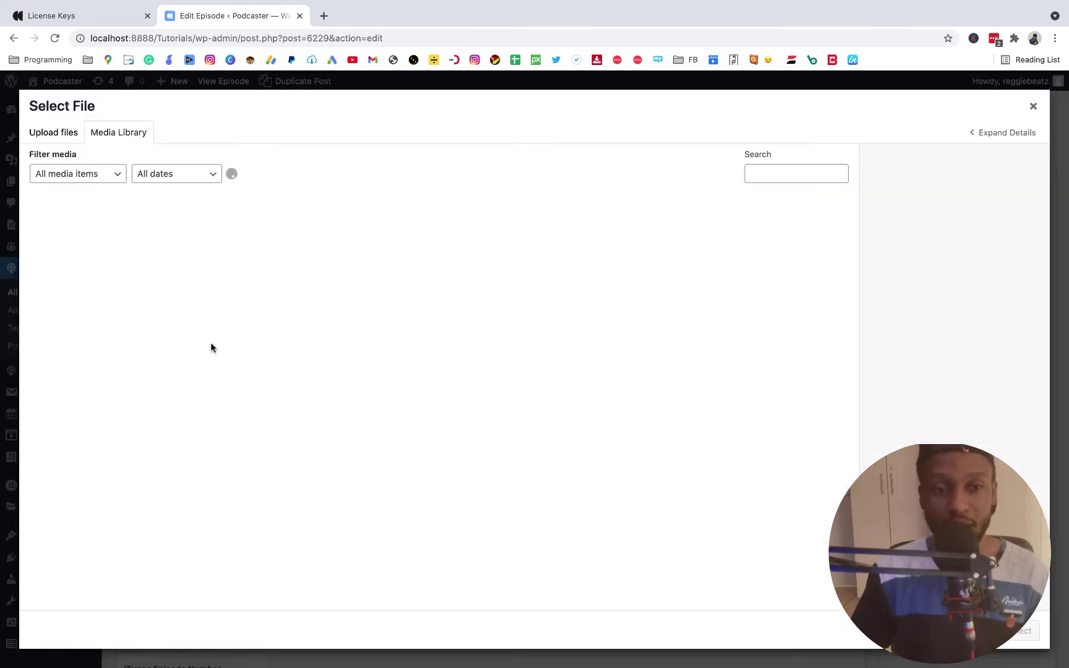
pyautogui.click(54, 133)
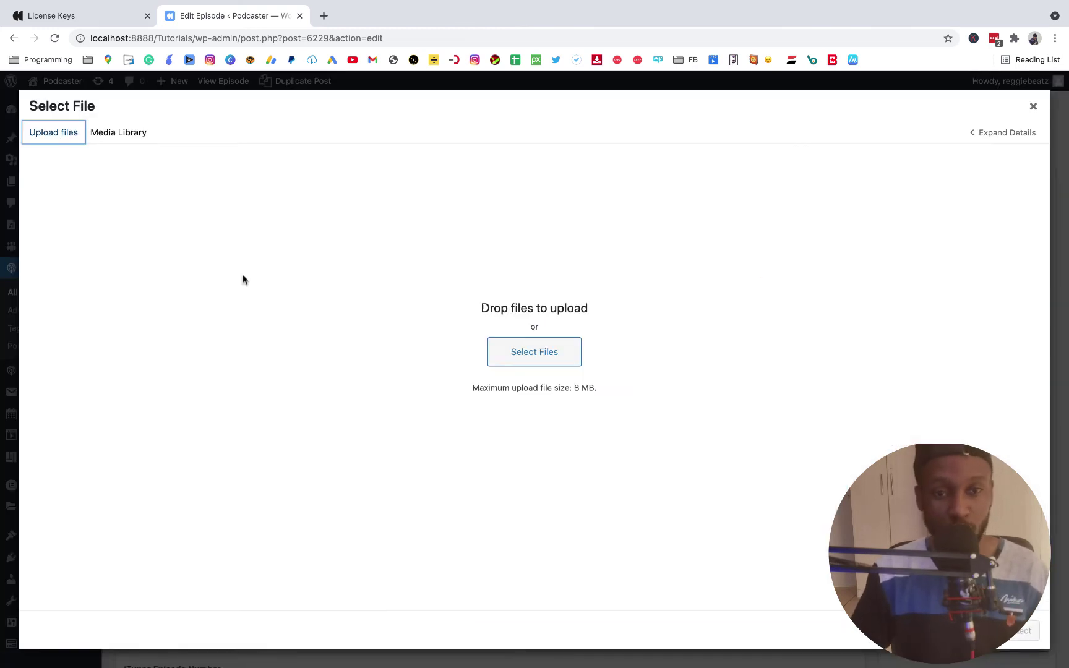
pyautogui.click(534, 353)
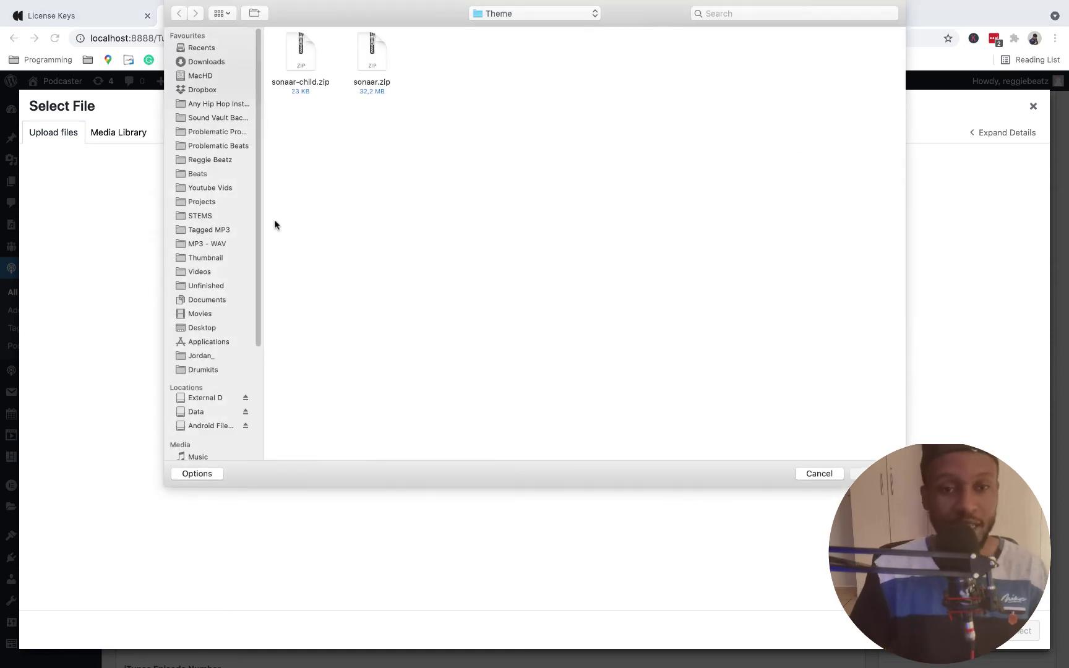
pyautogui.click(222, 235)
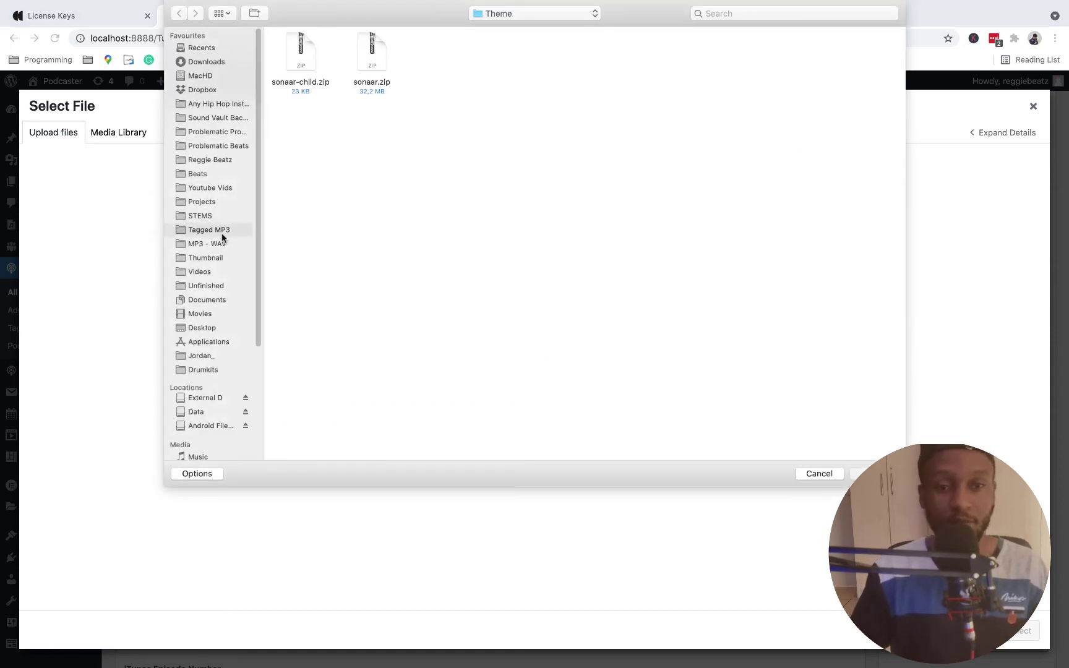
pyautogui.click(316, 70)
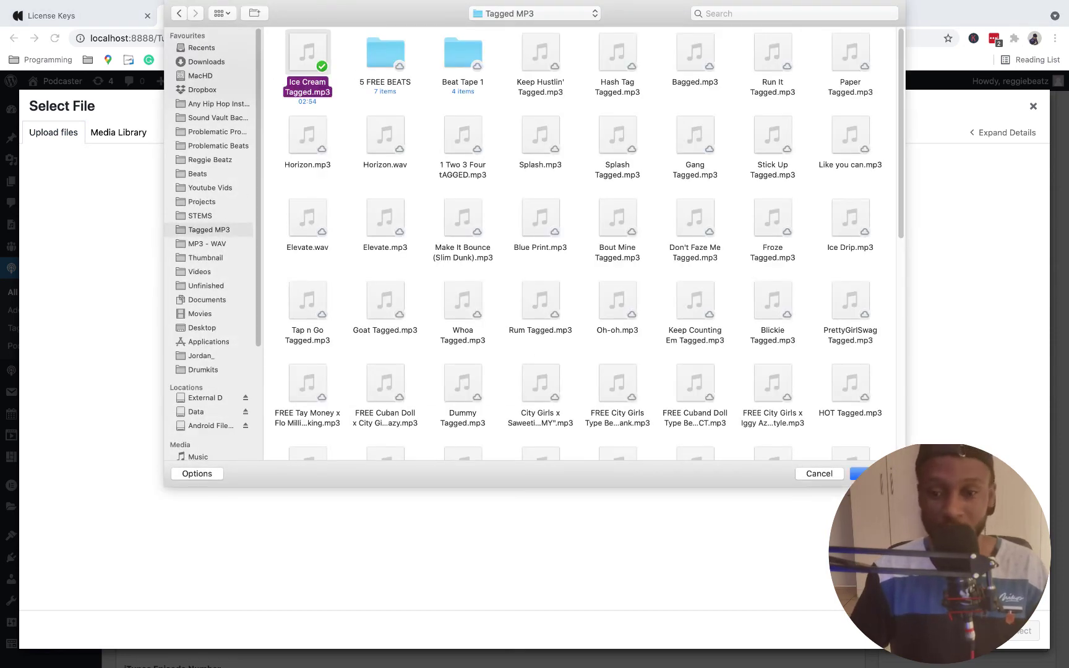
pyautogui.press('Return')
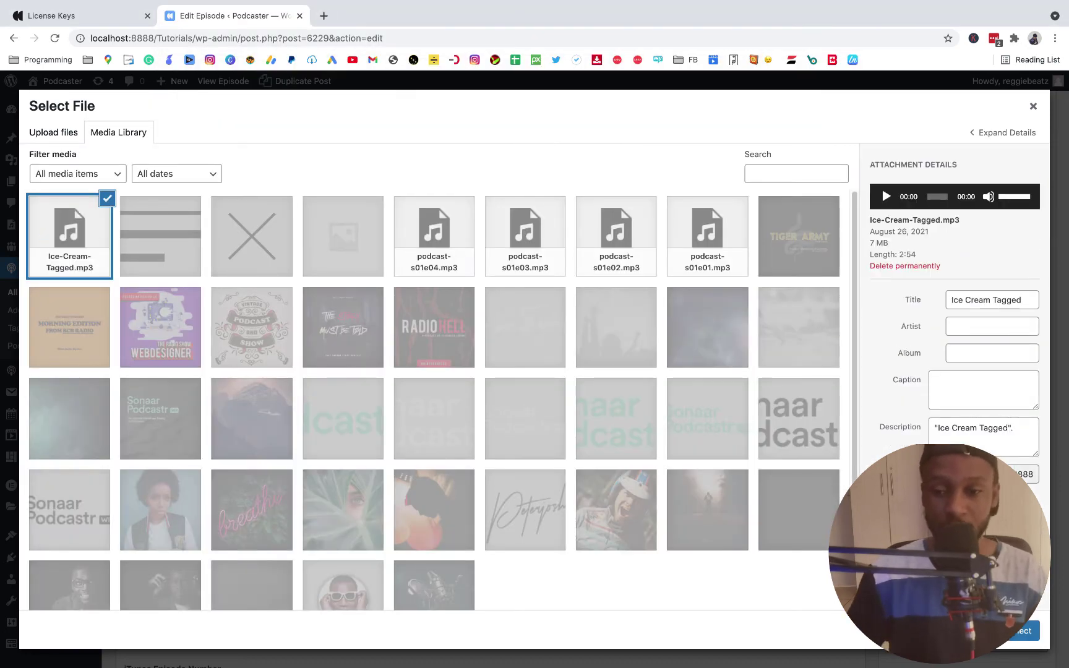
pyautogui.click(1024, 630)
# Step: Replace the episode's featured image with monopoly.jpeg, uploaded from the Downloads folder
pyautogui.scroll(-8, 769, 357)
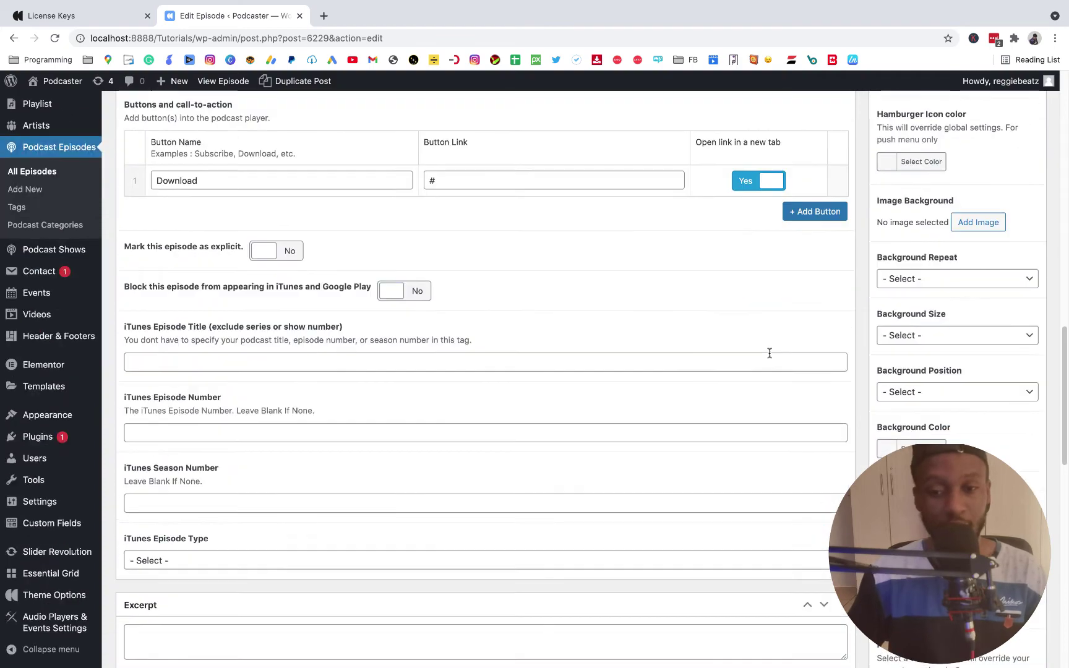
pyautogui.scroll(-6, 769, 357)
pyautogui.scroll(10, 770, 358)
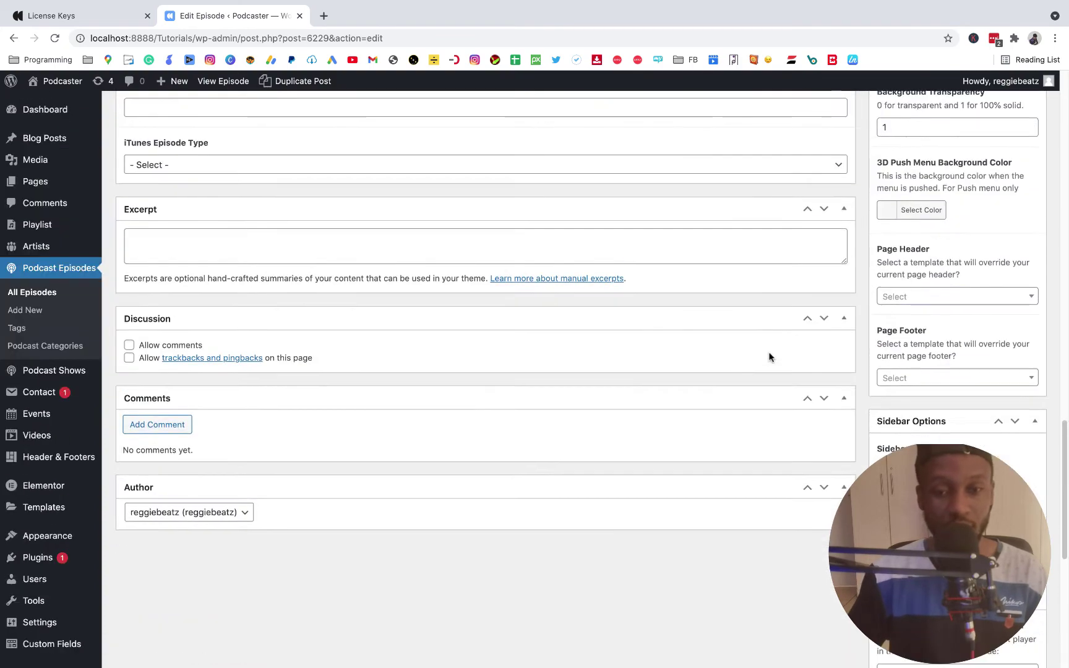
pyautogui.scroll(4, 770, 358)
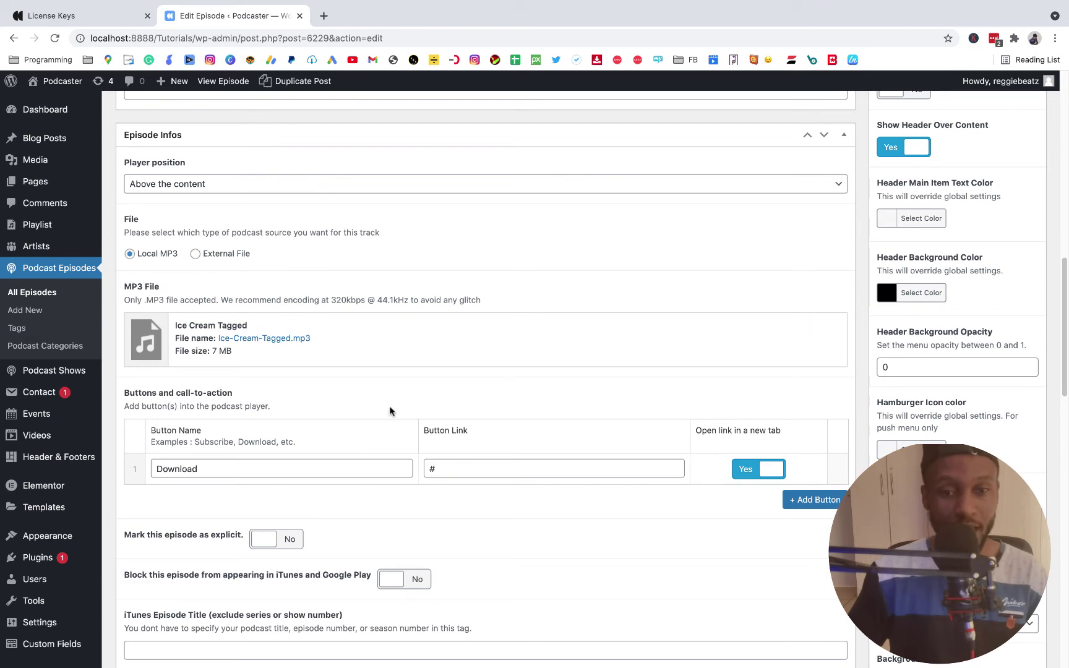
pyautogui.scroll(-8, 463, 396)
pyautogui.scroll(-10, 957, 526)
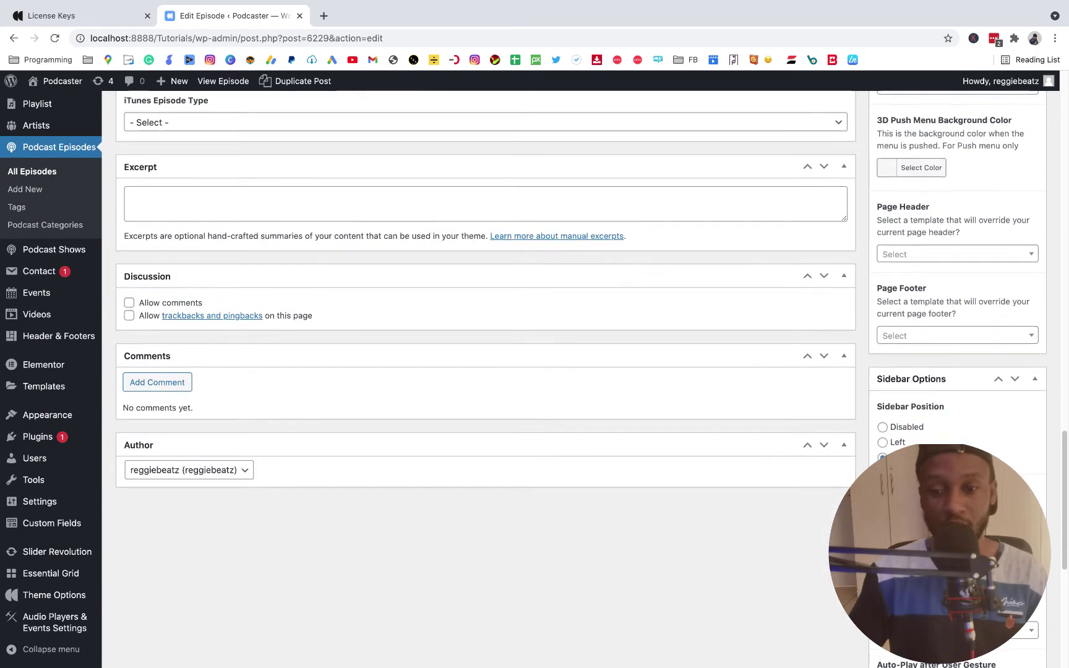
pyautogui.click(958, 525)
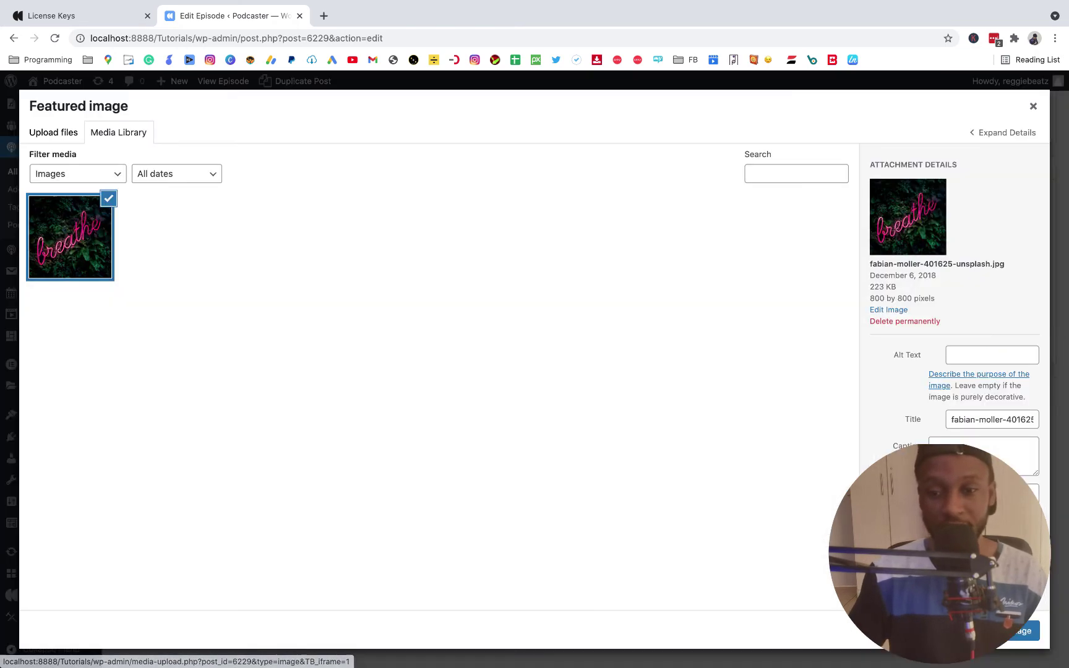
pyautogui.click(47, 135)
pyautogui.click(523, 352)
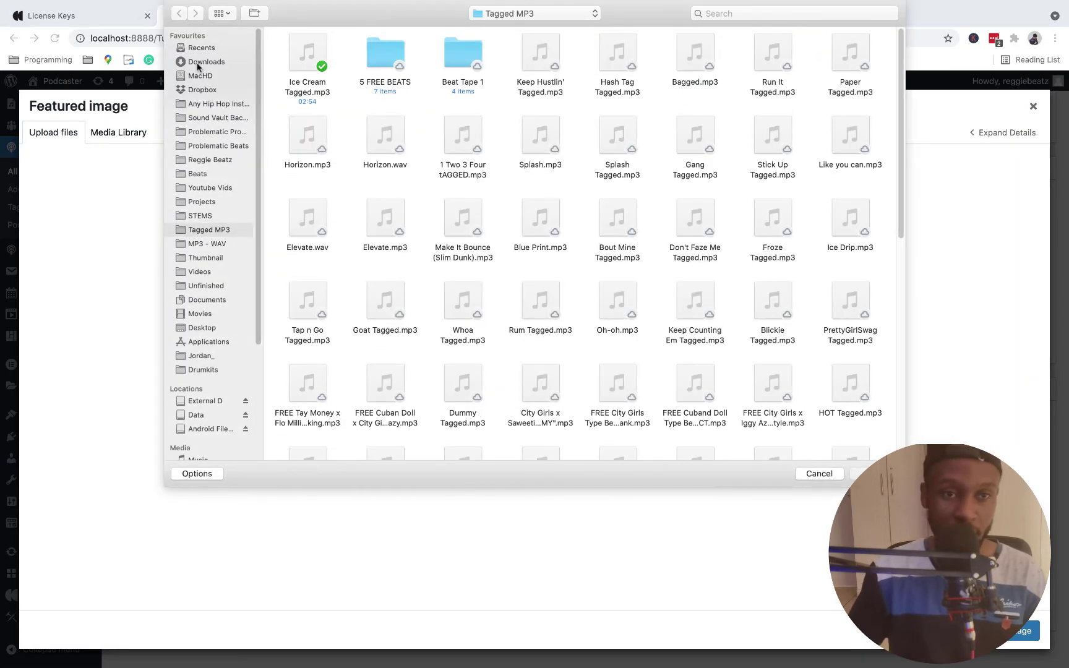
pyautogui.click(199, 62)
pyautogui.click(465, 216)
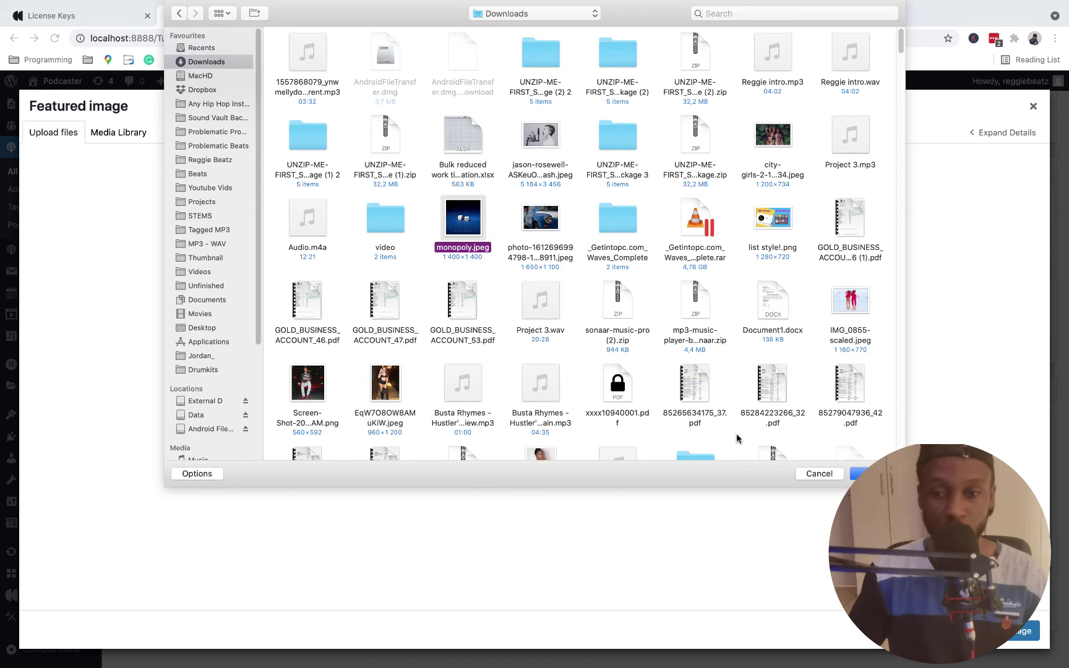
pyautogui.press('Return')
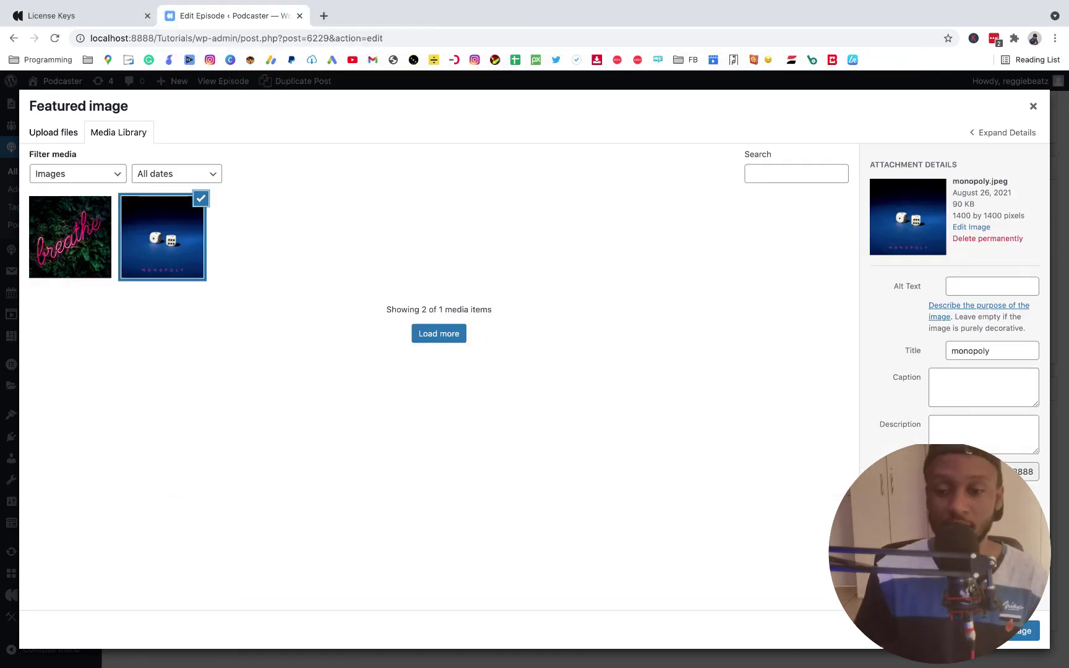
pyautogui.click(1021, 631)
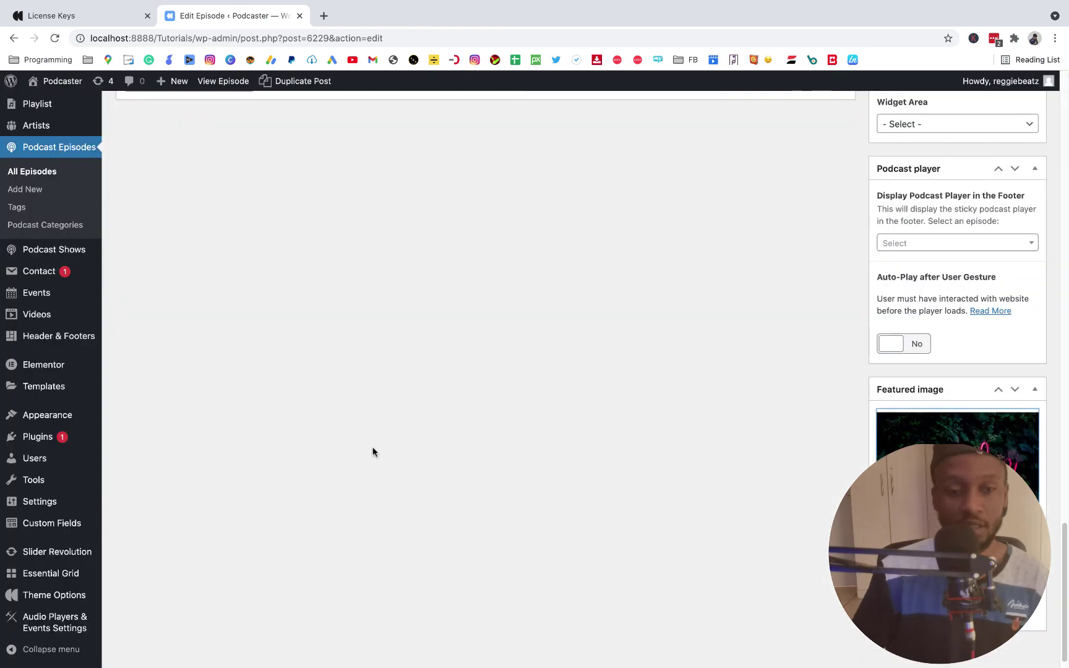
pyautogui.scroll(2, 384, 442)
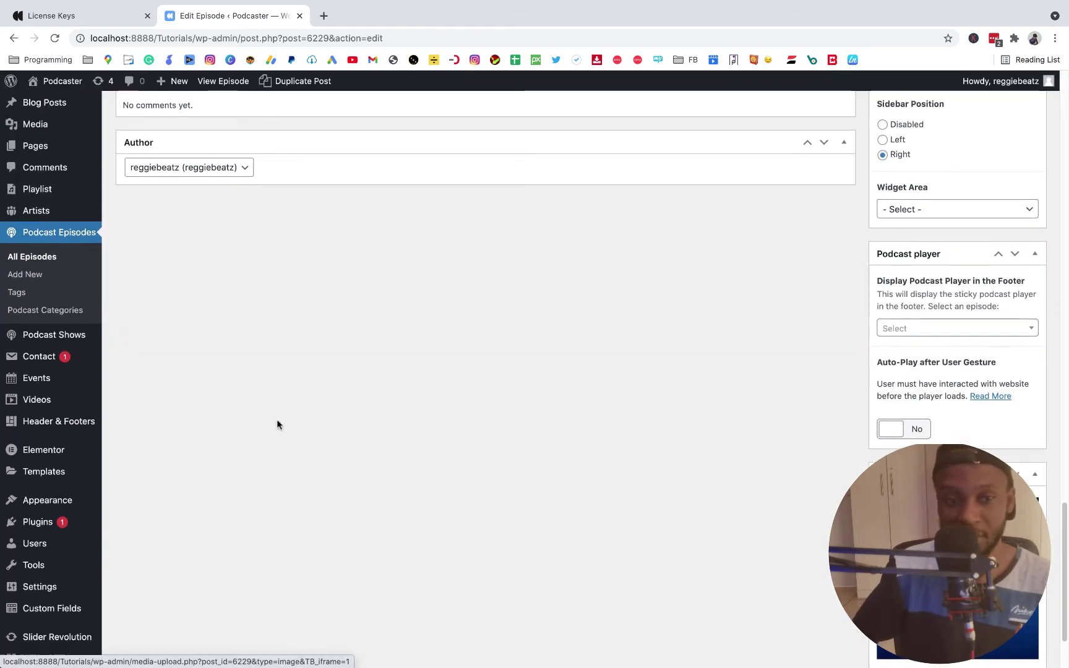
pyautogui.scroll(10, 276, 421)
pyautogui.scroll(5, 277, 418)
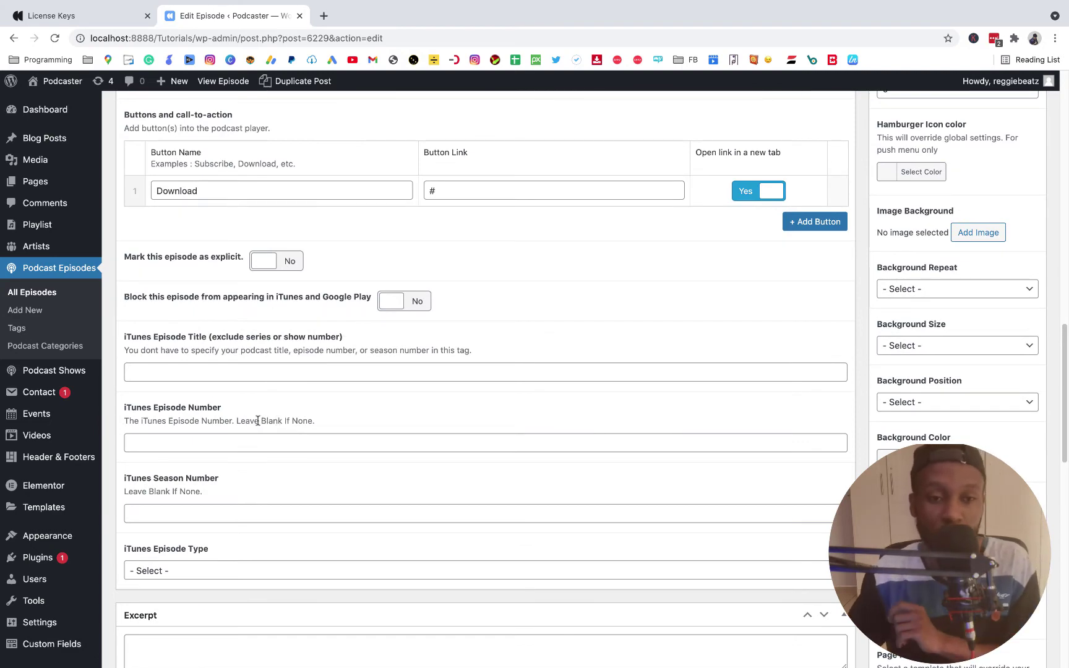
# Step: Review the episode's settings, from the iTunes fields and player buttons up through the page banner to the title and permalink
pyautogui.scroll(3, 257, 420)
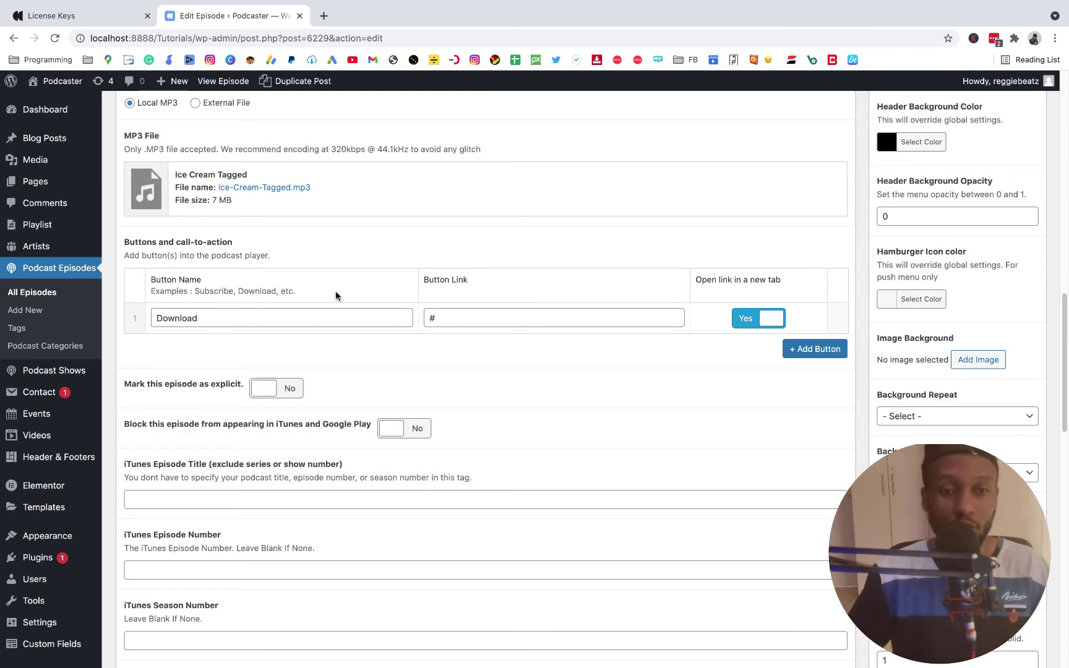
pyautogui.scroll(2, 335, 295)
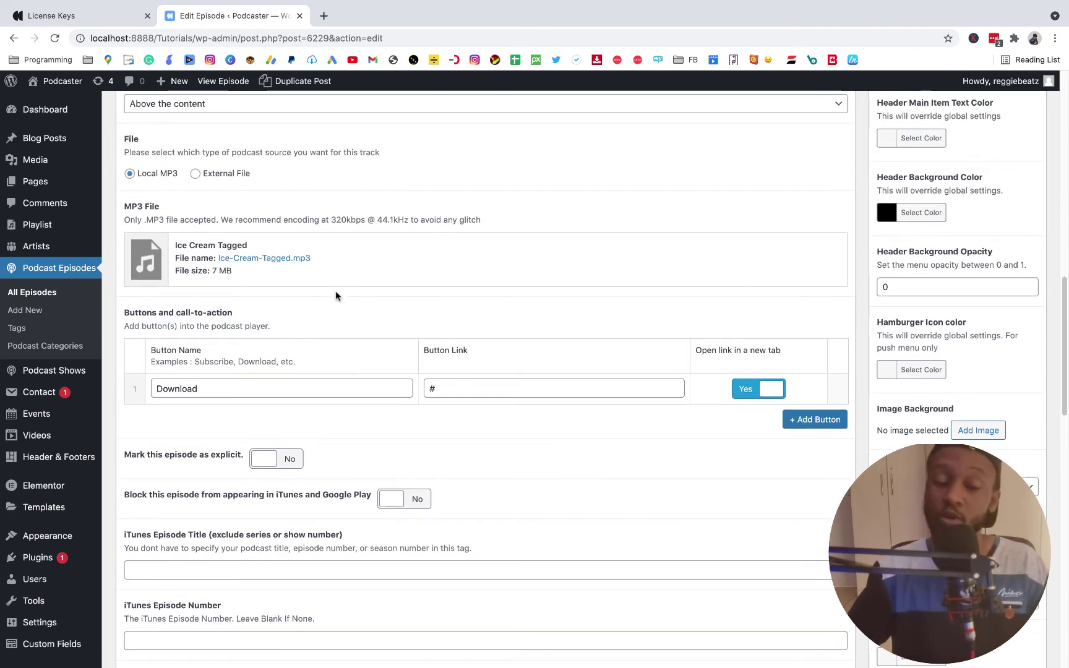
pyautogui.scroll(-5, 335, 295)
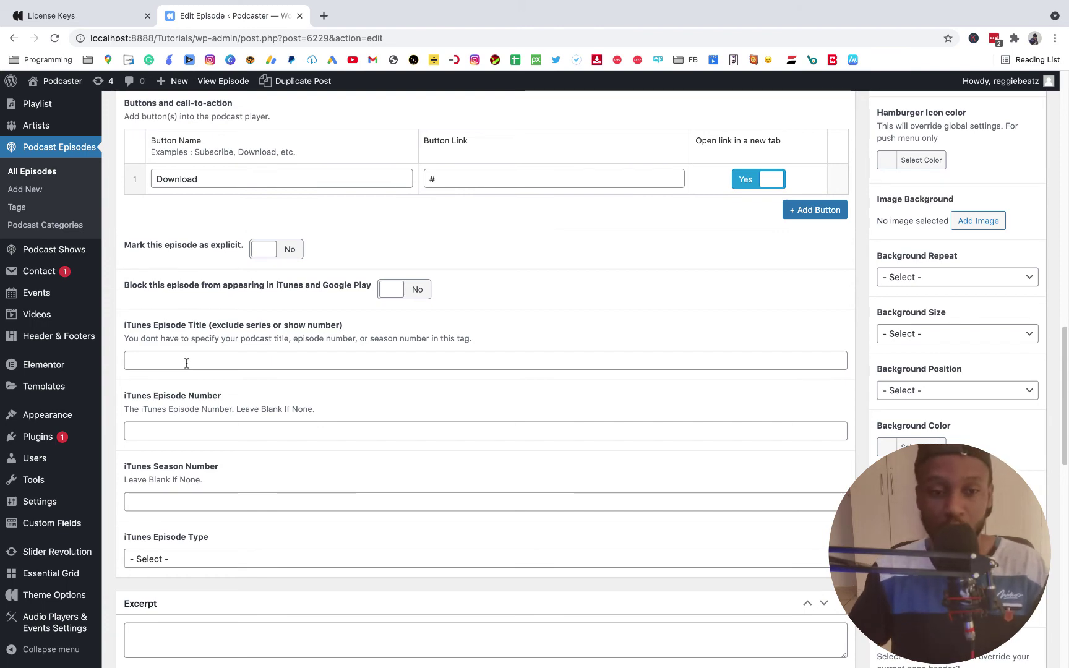
pyautogui.scroll(9, 186, 363)
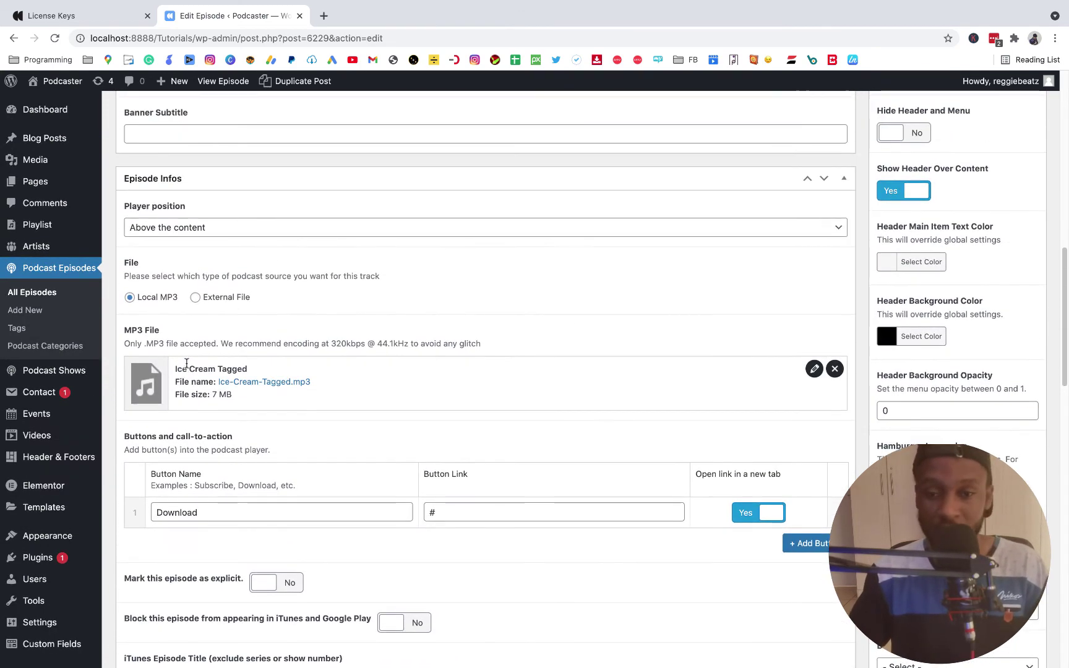
pyautogui.scroll(12, 186, 364)
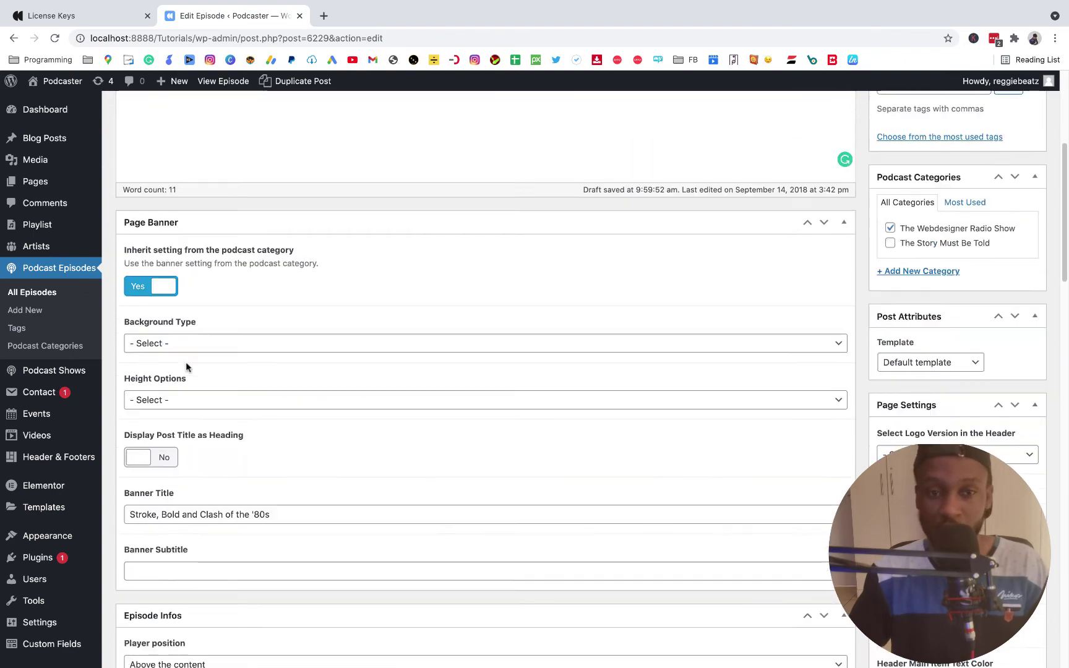
pyautogui.scroll(5, 186, 362)
pyautogui.scroll(-17, 185, 362)
pyautogui.scroll(17, 186, 362)
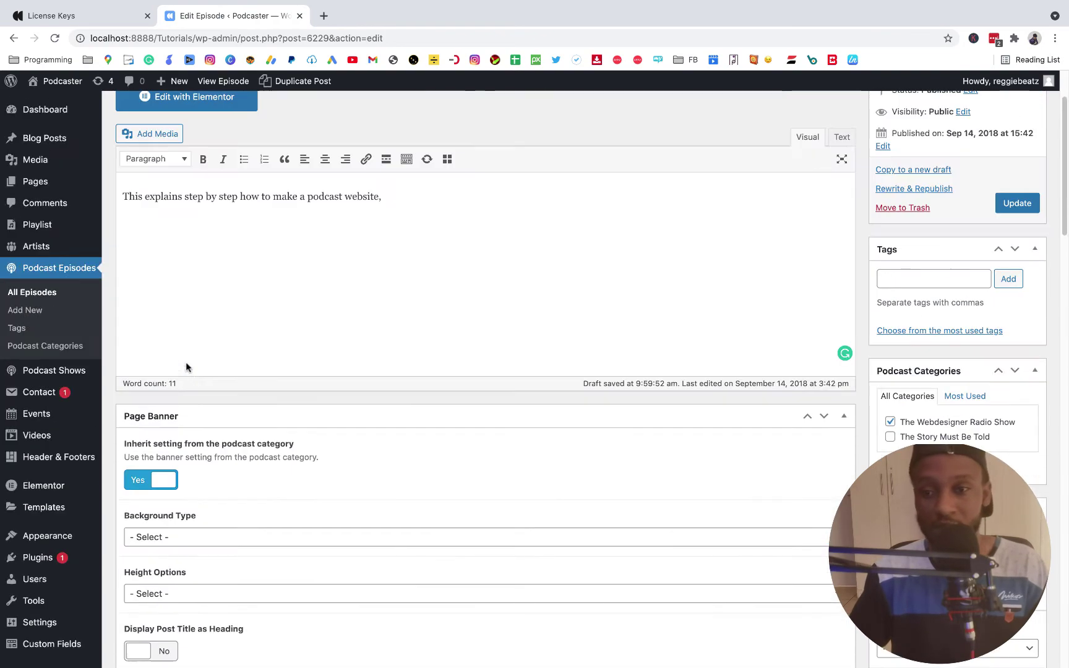
pyautogui.scroll(3, 693, 266)
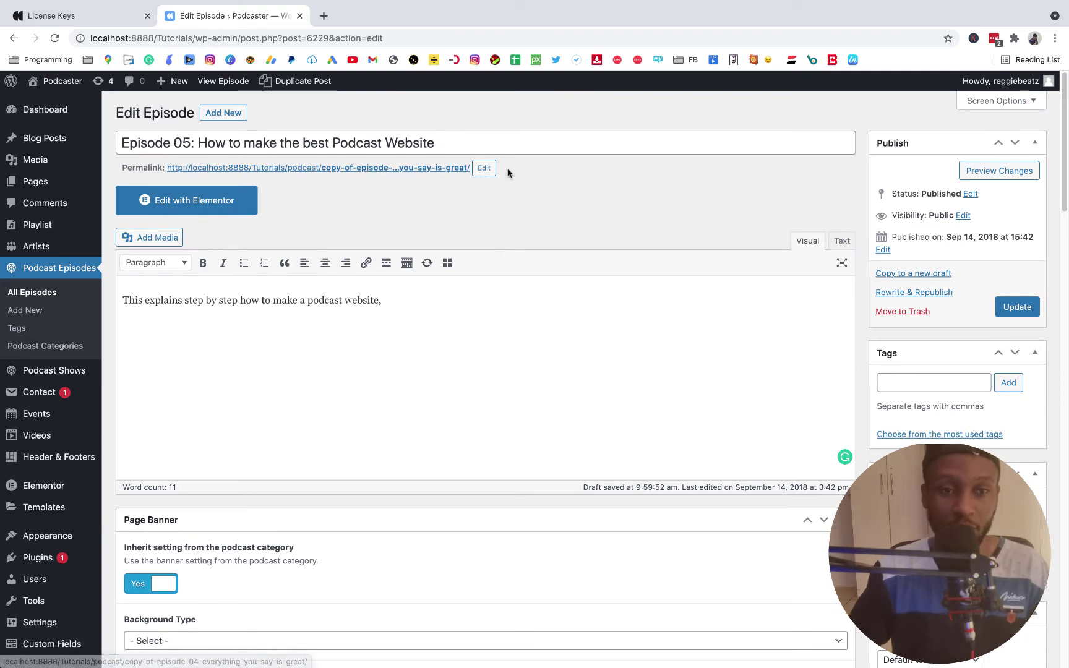
# Step: Replace the permalink slug with the episode's title, "Episode 05: How to make the best Podcast Website", and update the episode
pyautogui.click(447, 143)
pyautogui.moveTo(448, 143); pyautogui.dragTo(84, 134)
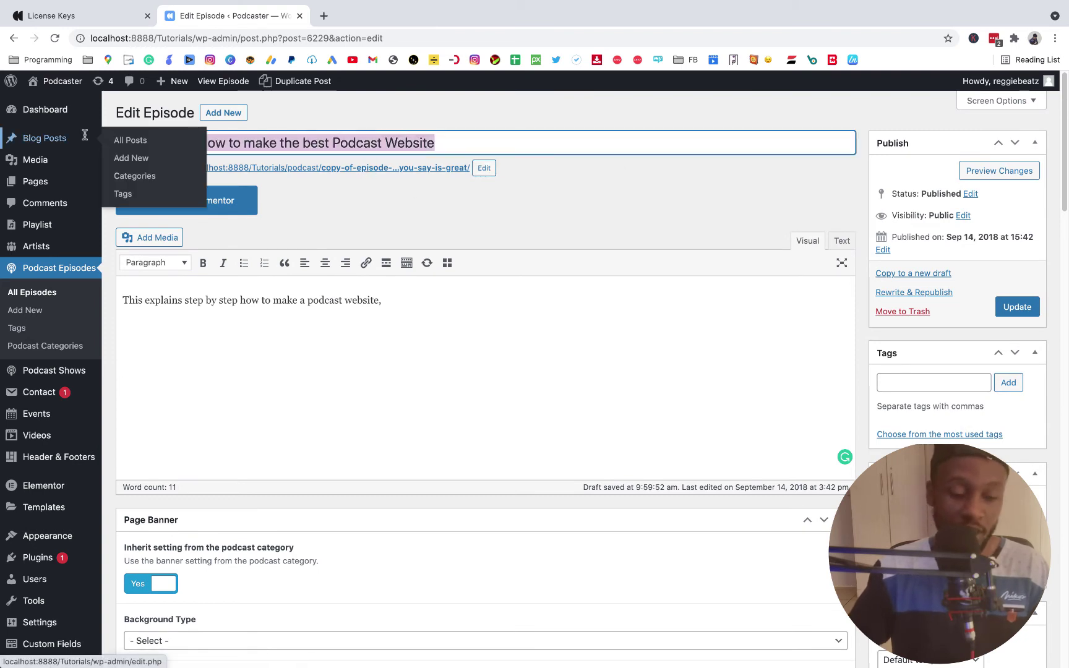
pyautogui.click(484, 169)
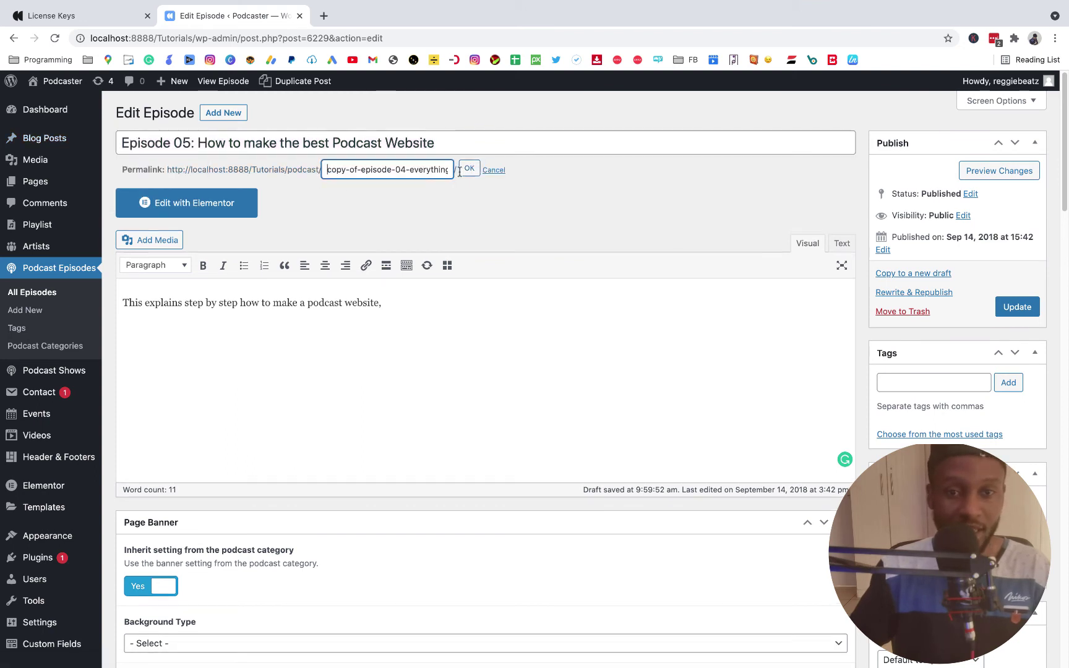
pyautogui.tripleClick(398, 175)
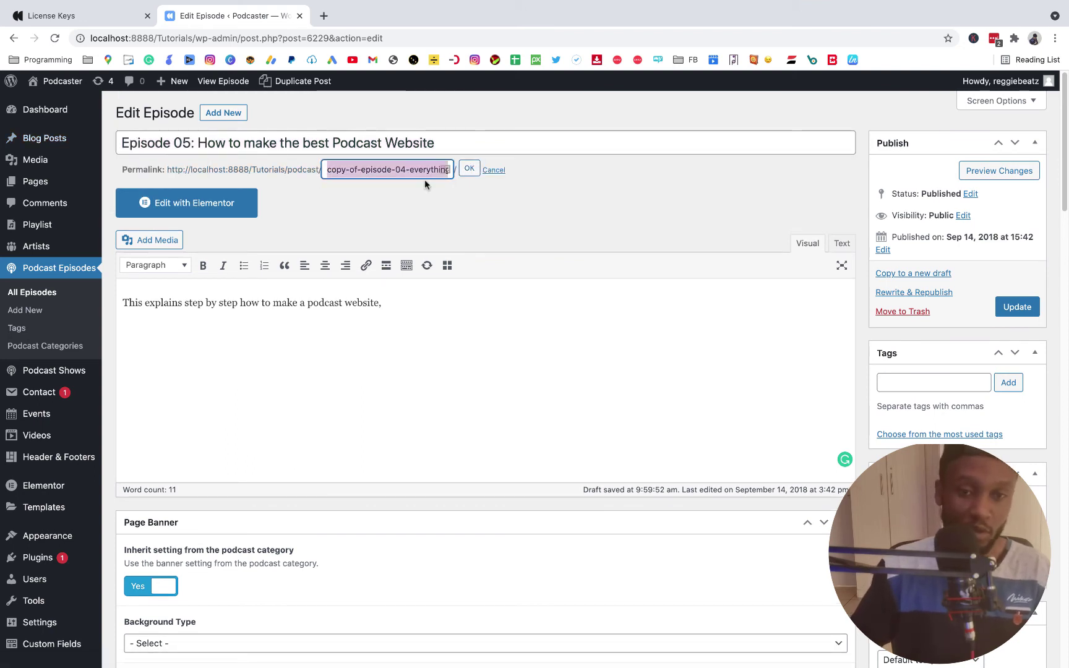
pyautogui.hotkey('ctrl', 'v')
pyautogui.click(468, 171)
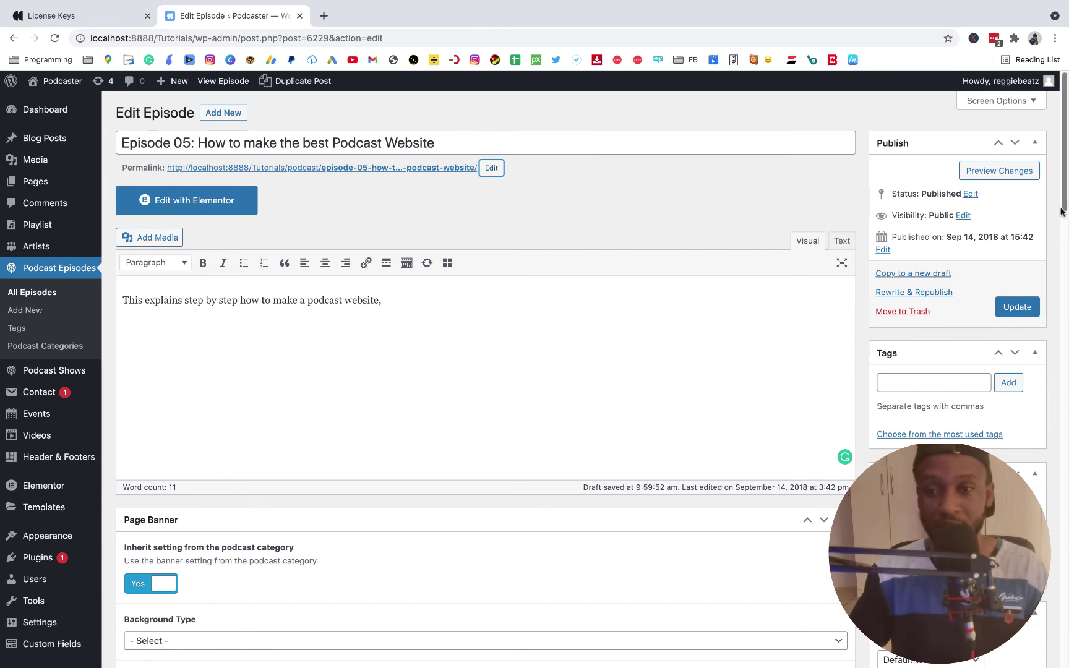
pyautogui.click(1025, 310)
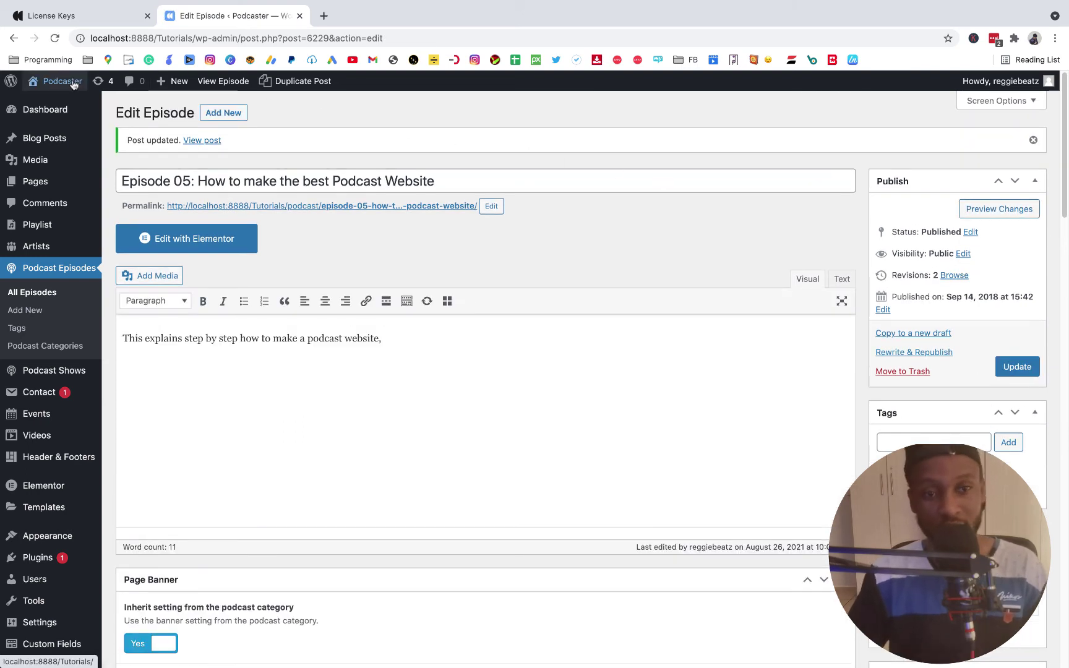
# Step: Visit the live site and play Episode 05 from the Latest Episodes section, pausing it after a few seconds
pyautogui.moveTo(60, 86)
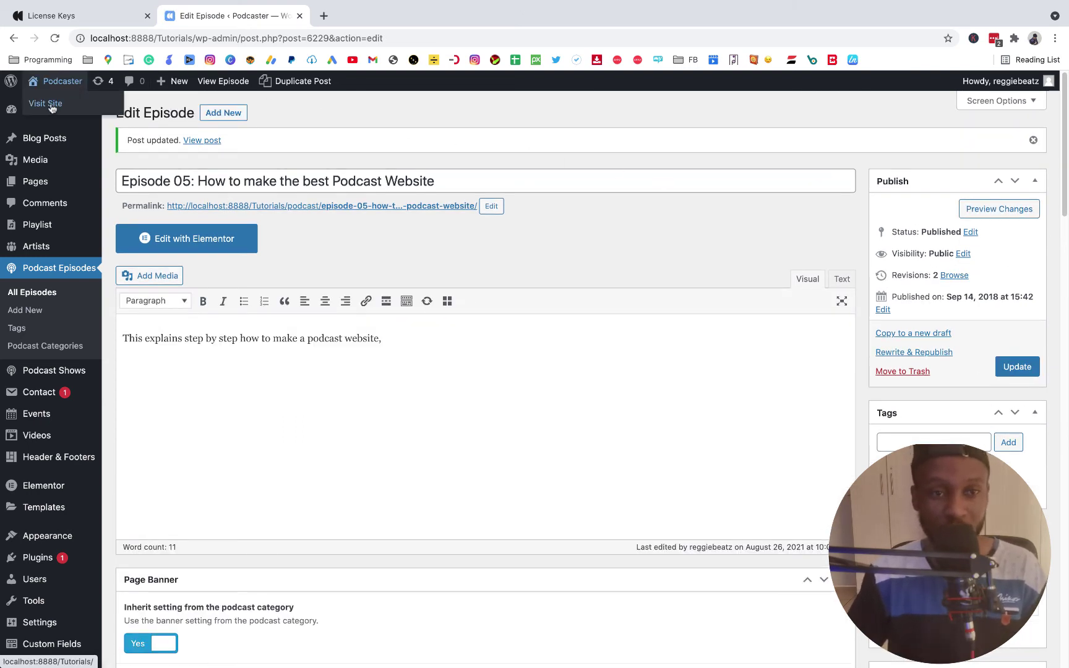
pyautogui.click(52, 108)
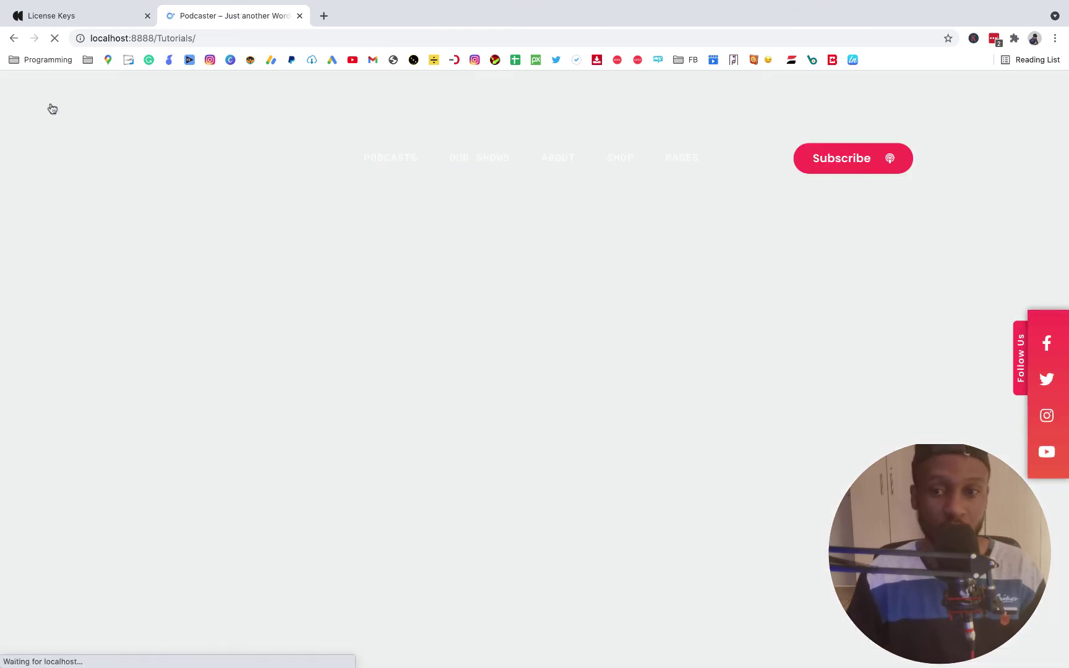
pyautogui.scroll(-6, 549, 360)
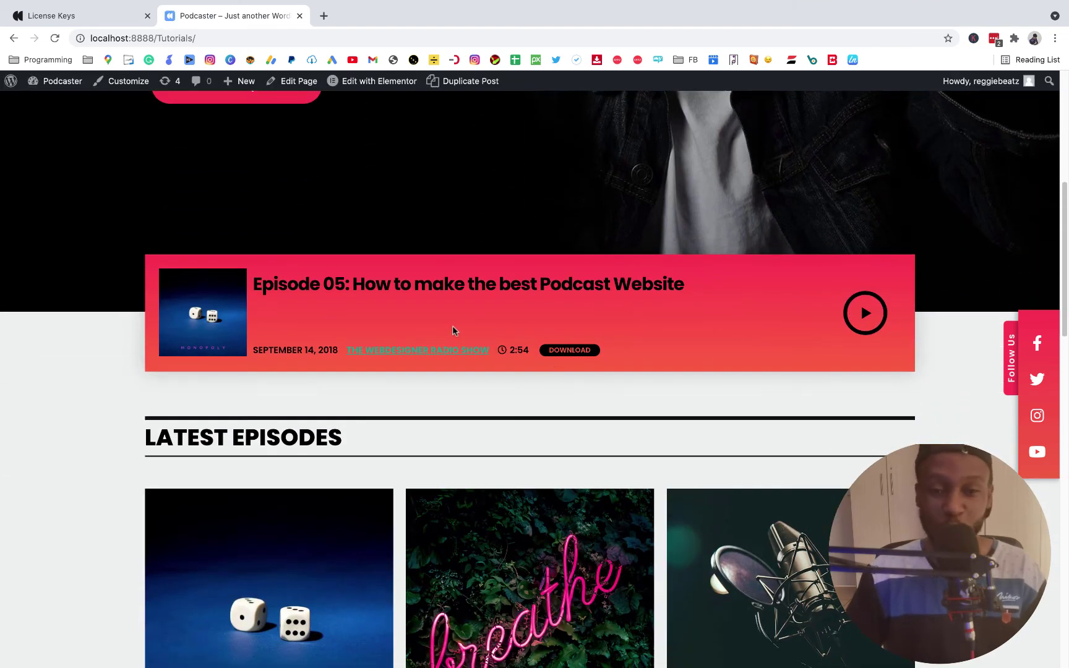
pyautogui.scroll(-5, 774, 345)
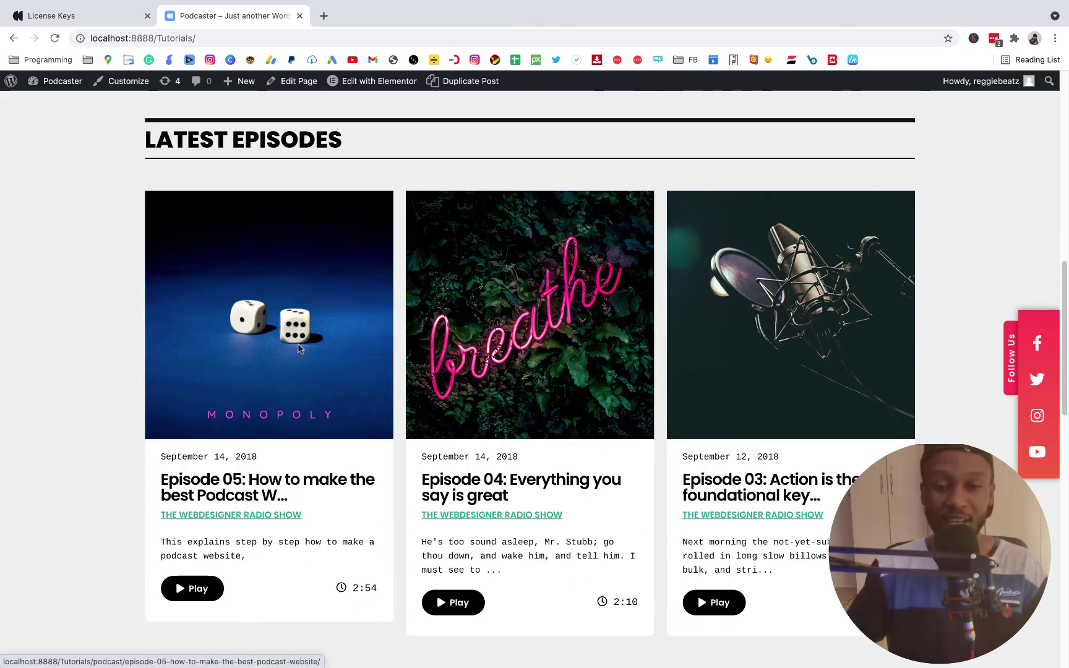
pyautogui.click(198, 591)
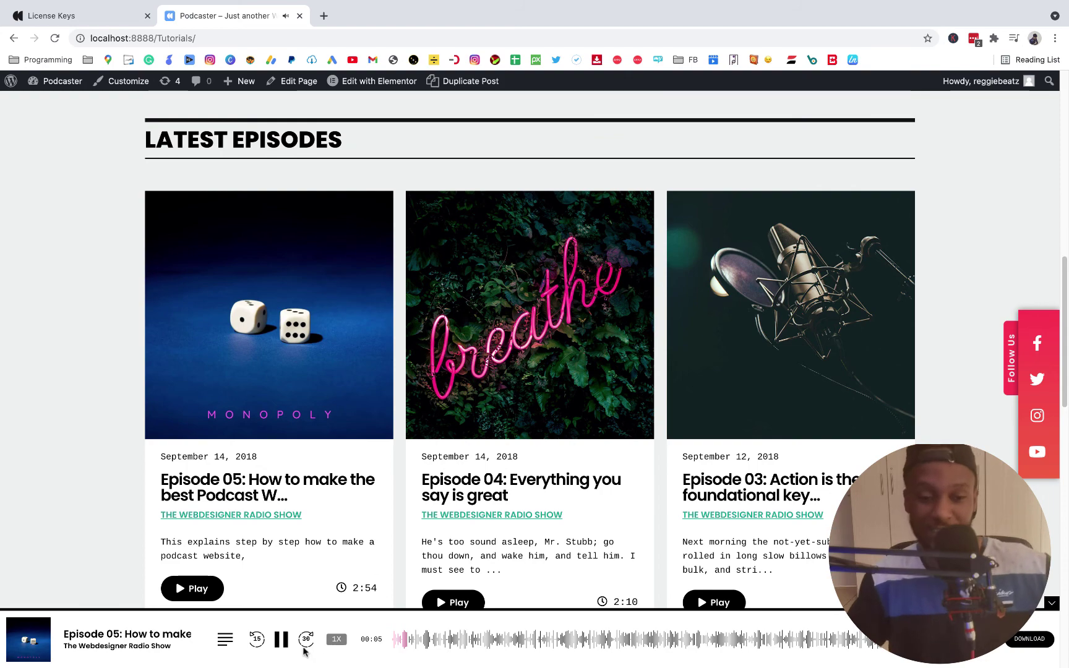
pyautogui.click(284, 641)
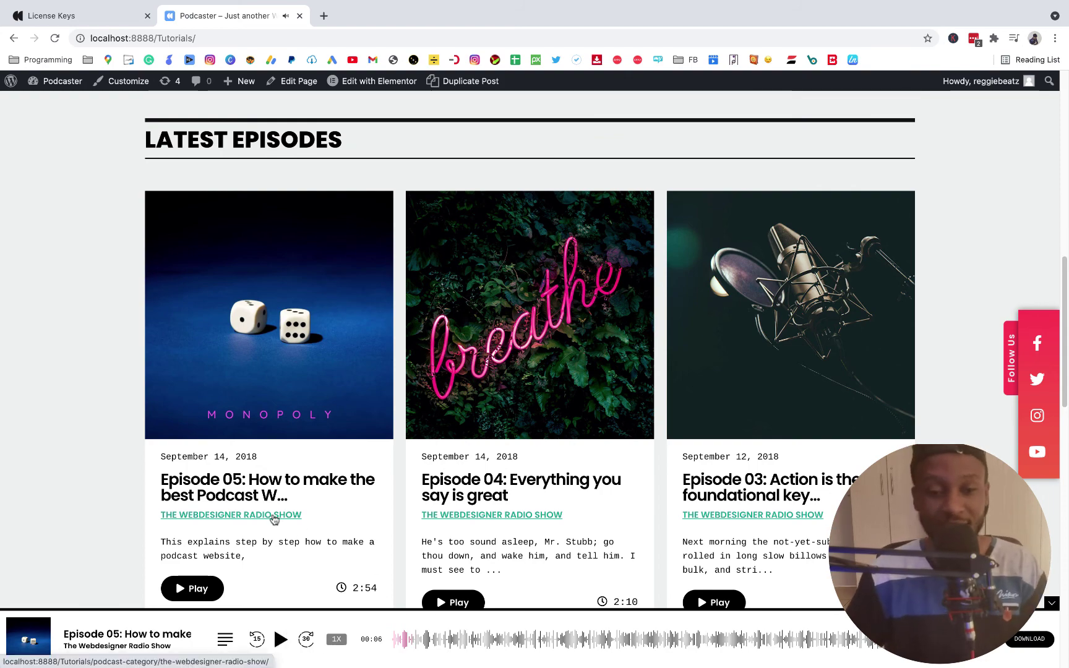
# Step: Look over the homepage, checking the hero, the featured player, the Latest Episodes cards and the host section
pyautogui.scroll(-1, 212, 415)
pyautogui.scroll(-8, 210, 411)
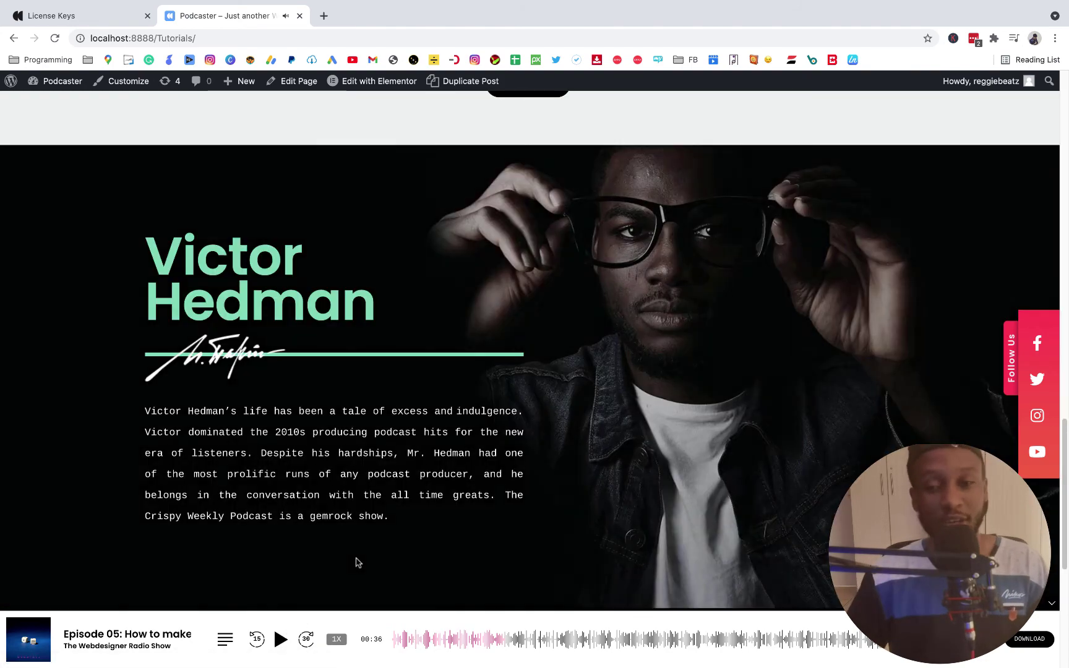
pyautogui.scroll(10, 357, 563)
pyautogui.scroll(-2, 301, 388)
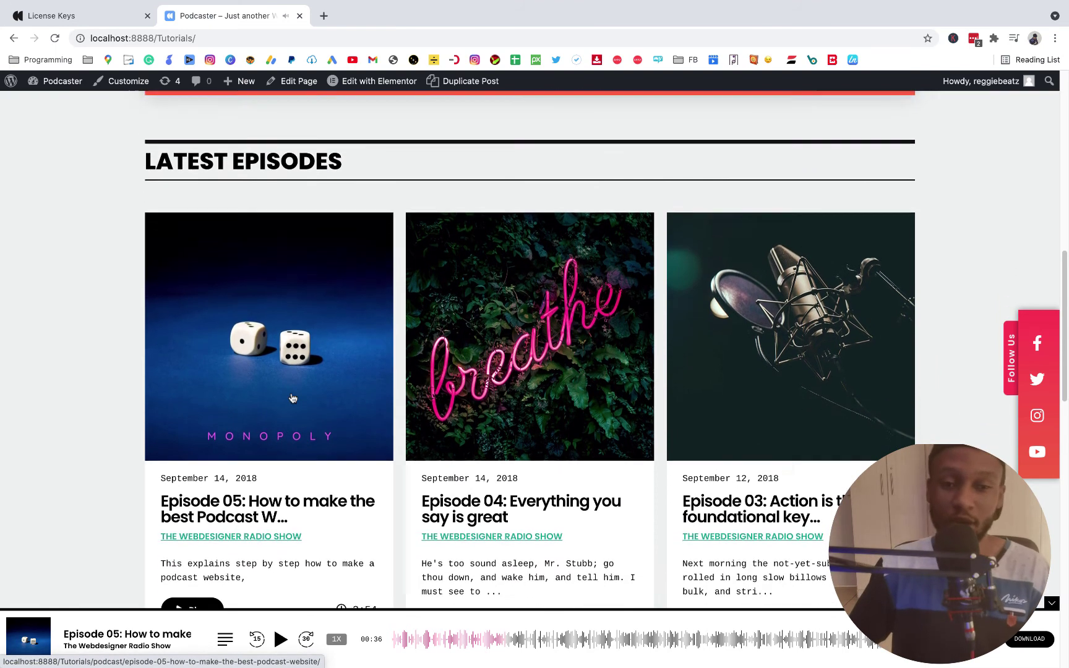
pyautogui.scroll(-2, 319, 399)
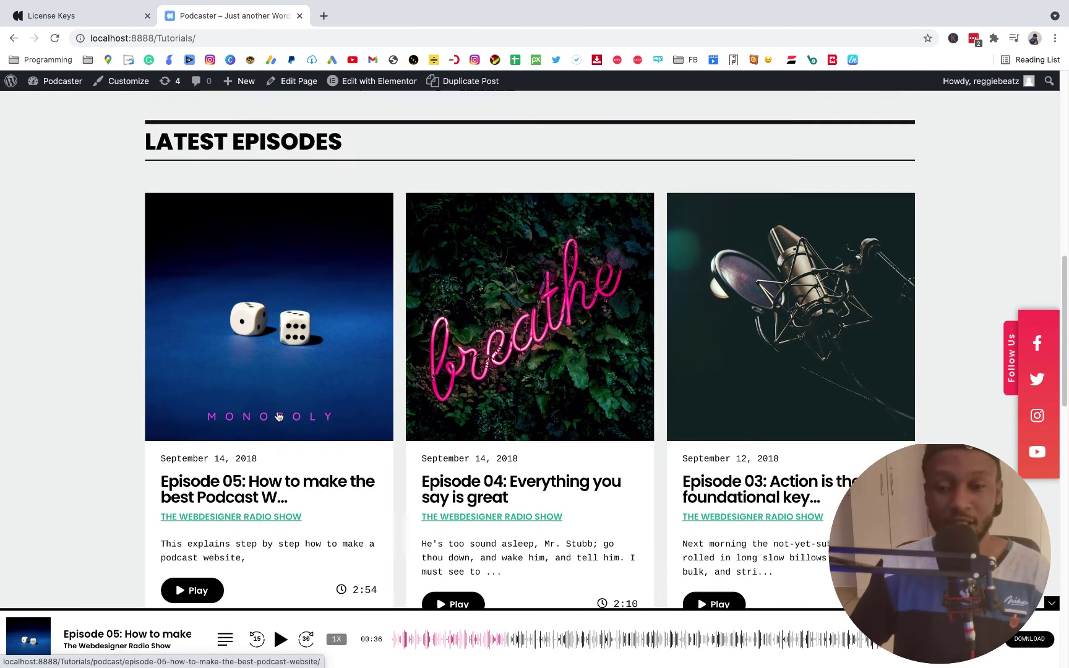
pyautogui.moveTo(40, 619)
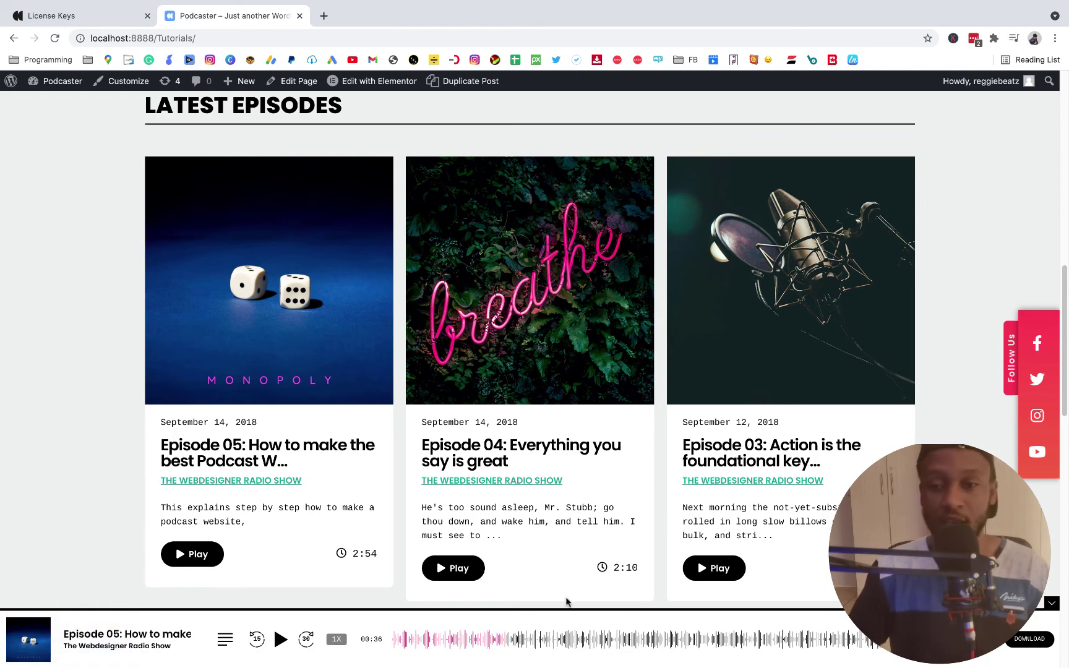
pyautogui.scroll(10, 566, 602)
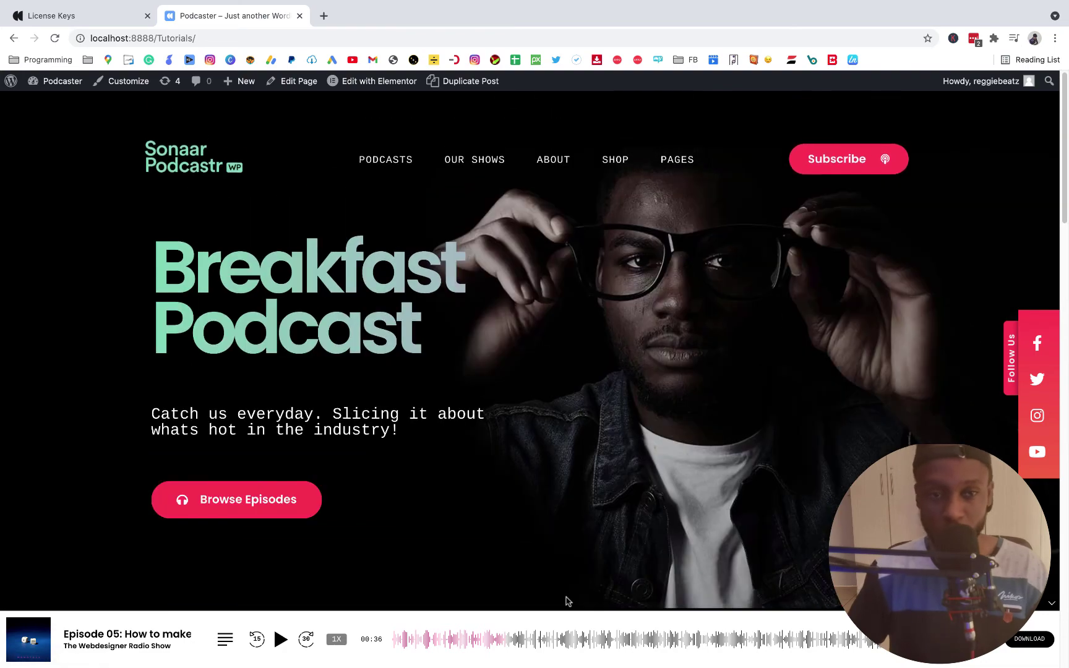
pyautogui.scroll(-10, 357, 376)
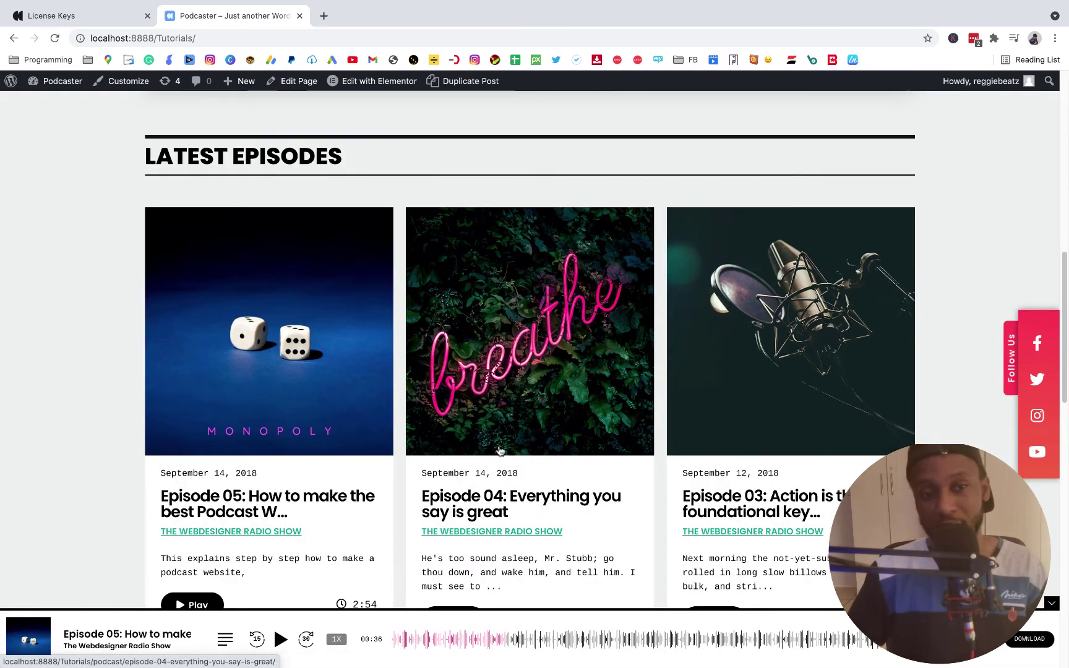
pyautogui.scroll(7, 500, 450)
# Step: Return to the WordPress dashboard and open the list of all podcast episodes
pyautogui.moveTo(58, 88)
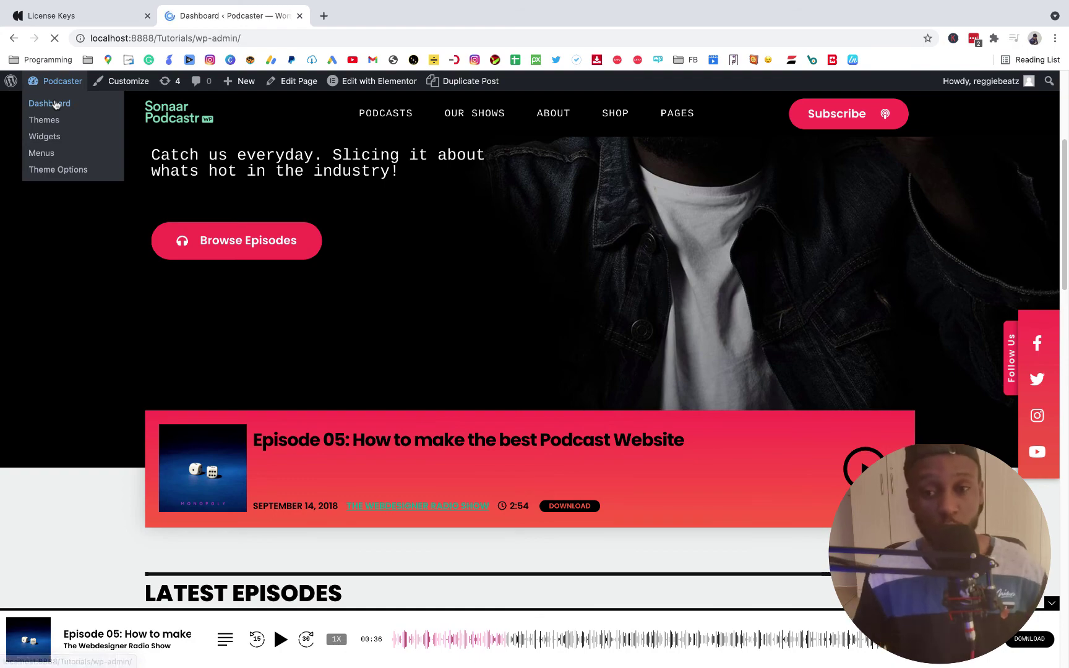
pyautogui.scroll(-2, 68, 257)
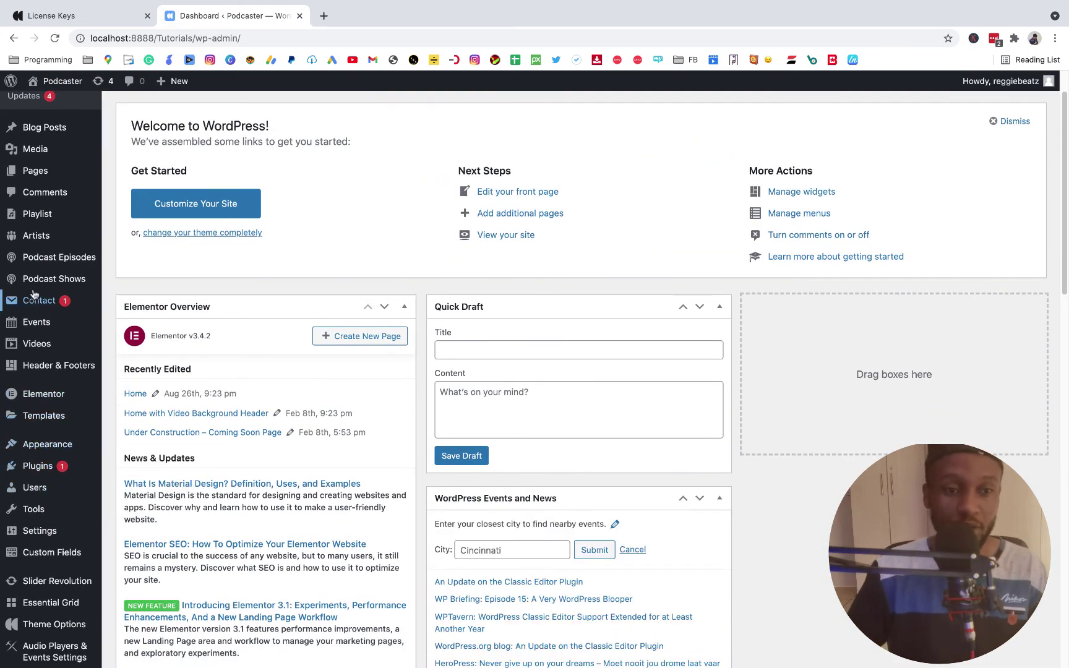
pyautogui.moveTo(52, 282)
pyautogui.moveTo(74, 257)
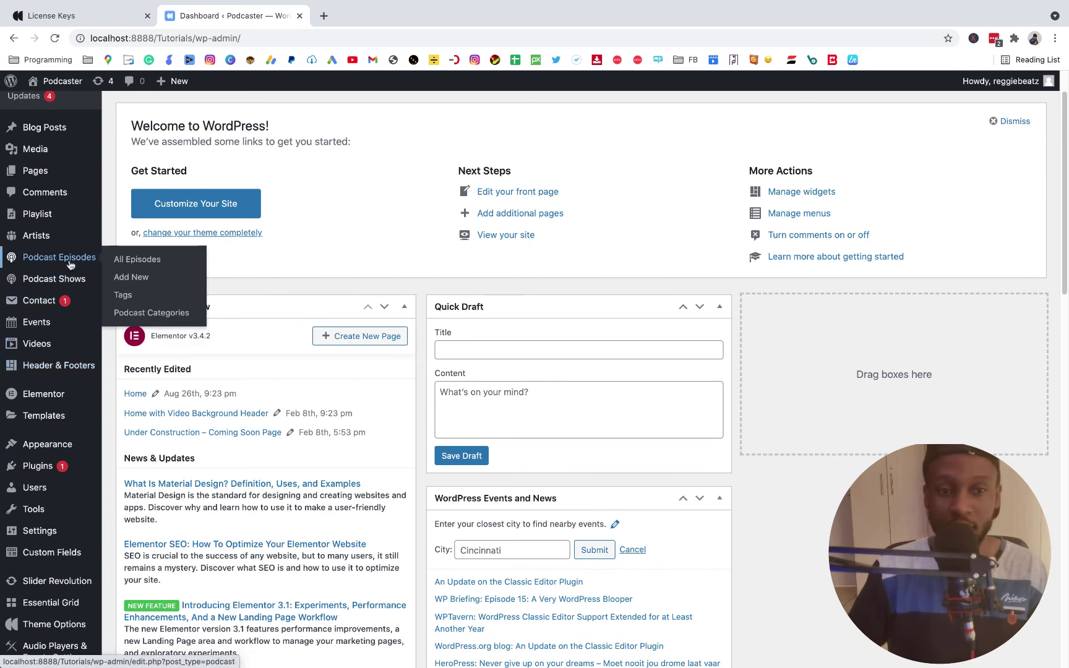
pyautogui.click(163, 262)
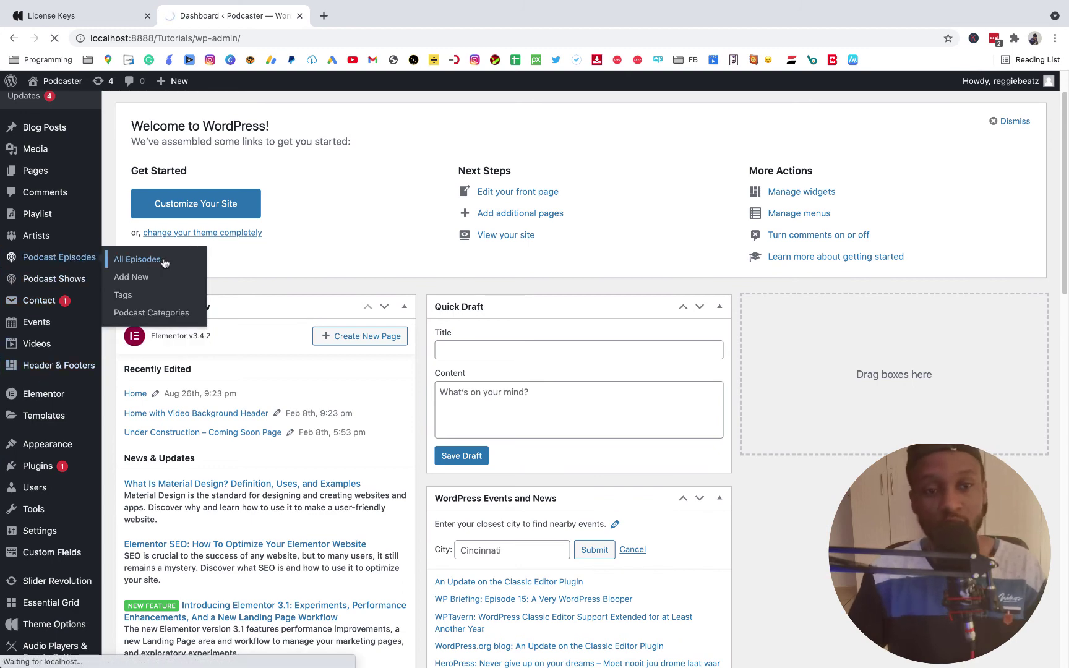
# Step: Select "Episode Example | Youtube Video" and check which bulk actions are available, without applying one
pyautogui.scroll(-5, 178, 394)
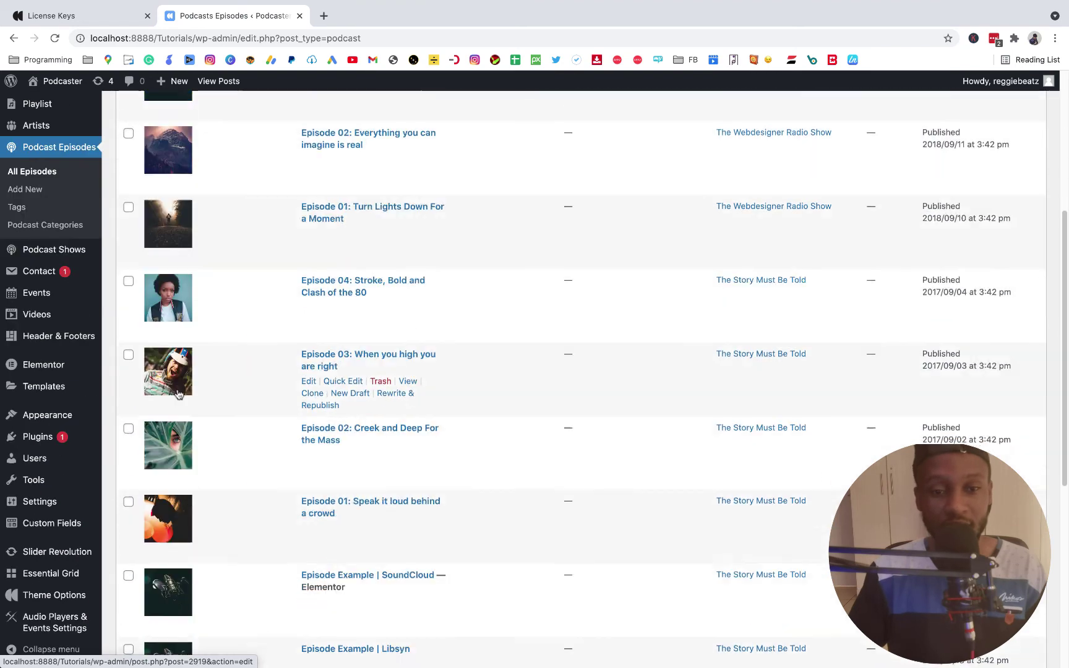
pyautogui.scroll(-6, 178, 394)
pyautogui.click(128, 512)
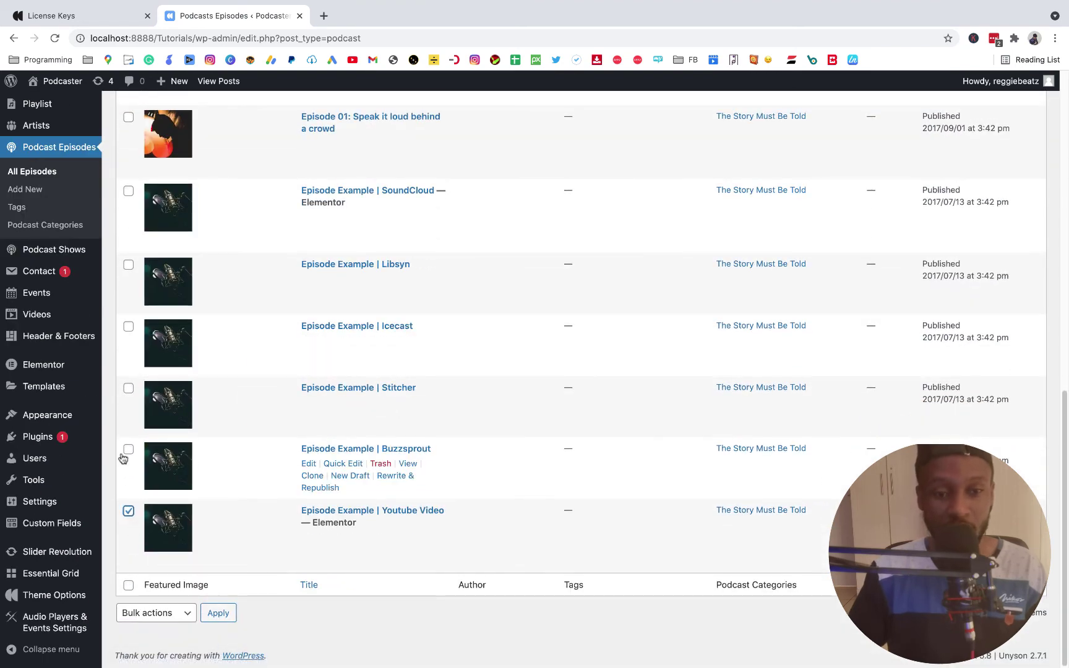
pyautogui.scroll(10, 124, 447)
pyautogui.click(187, 159)
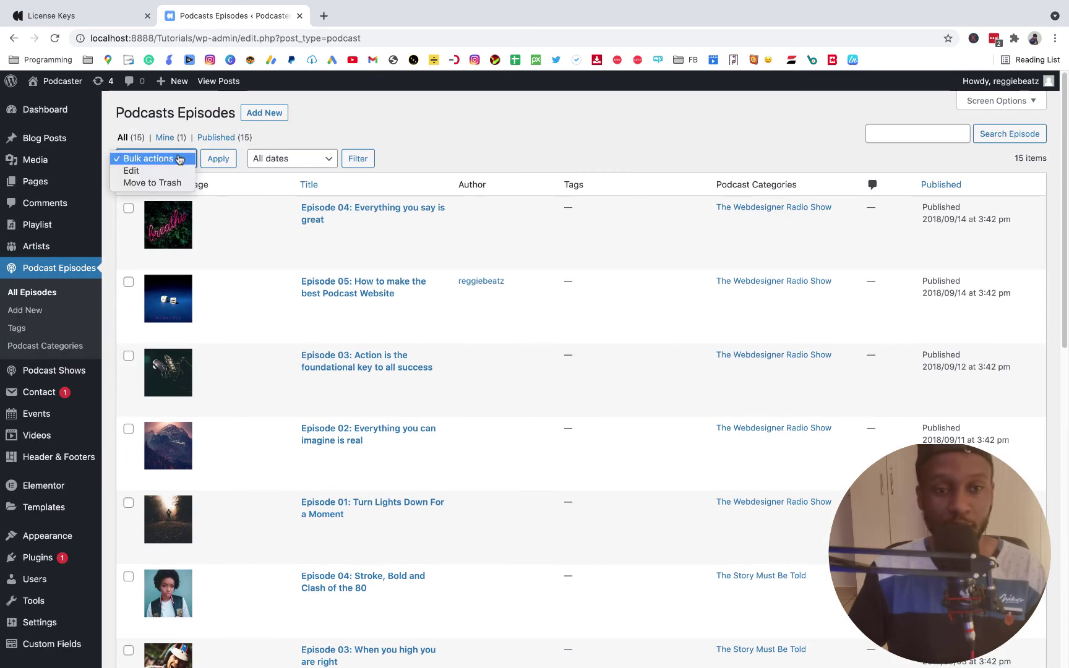
pyautogui.click(547, 135)
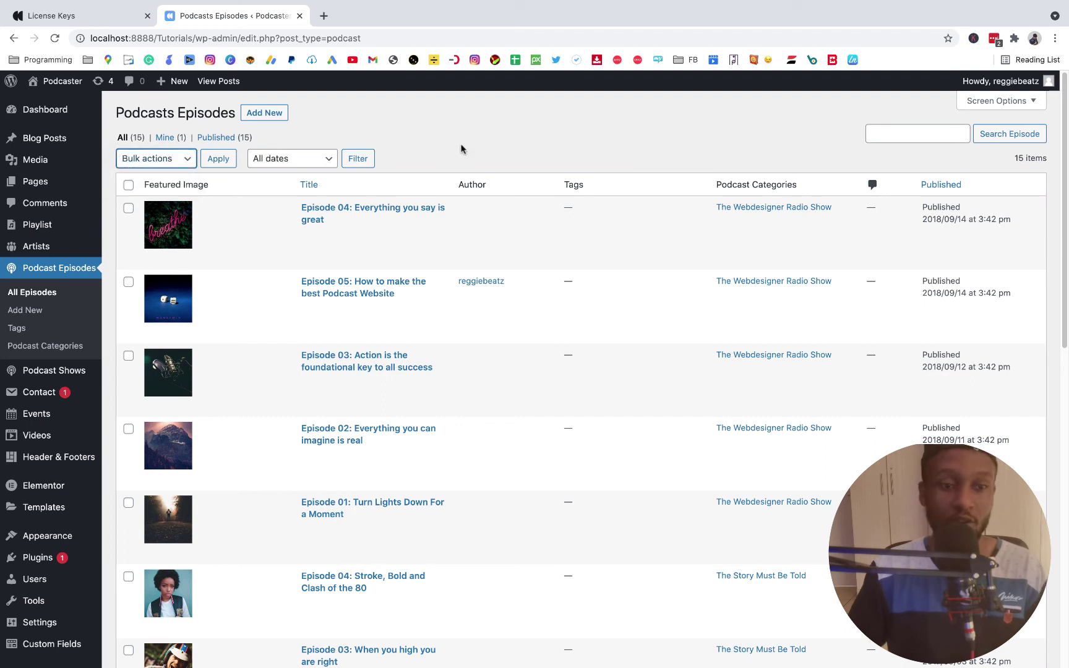
# Step: Open the Sonaar Theme Options and go to the Look and feel settings
pyautogui.moveTo(57, 185)
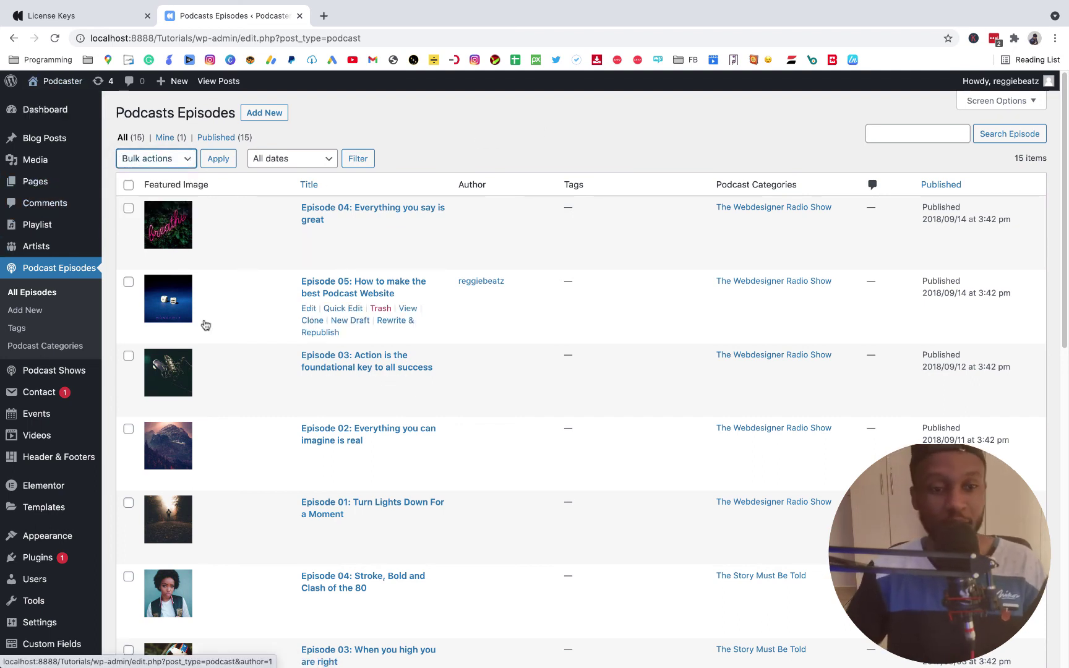
pyautogui.scroll(-5, 239, 178)
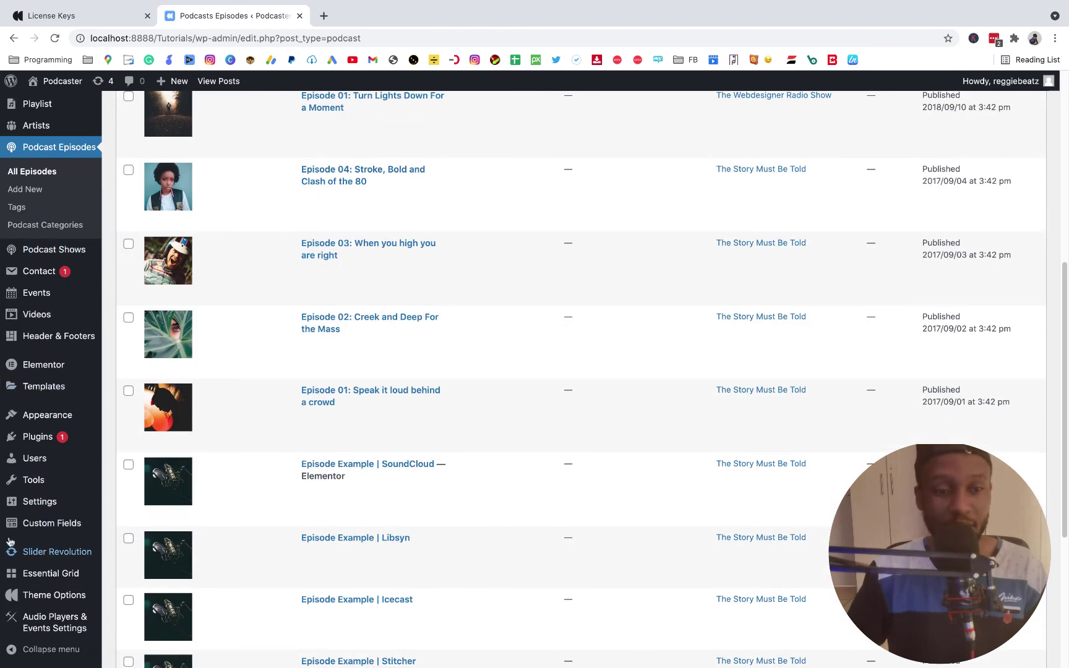
pyautogui.moveTo(43, 595)
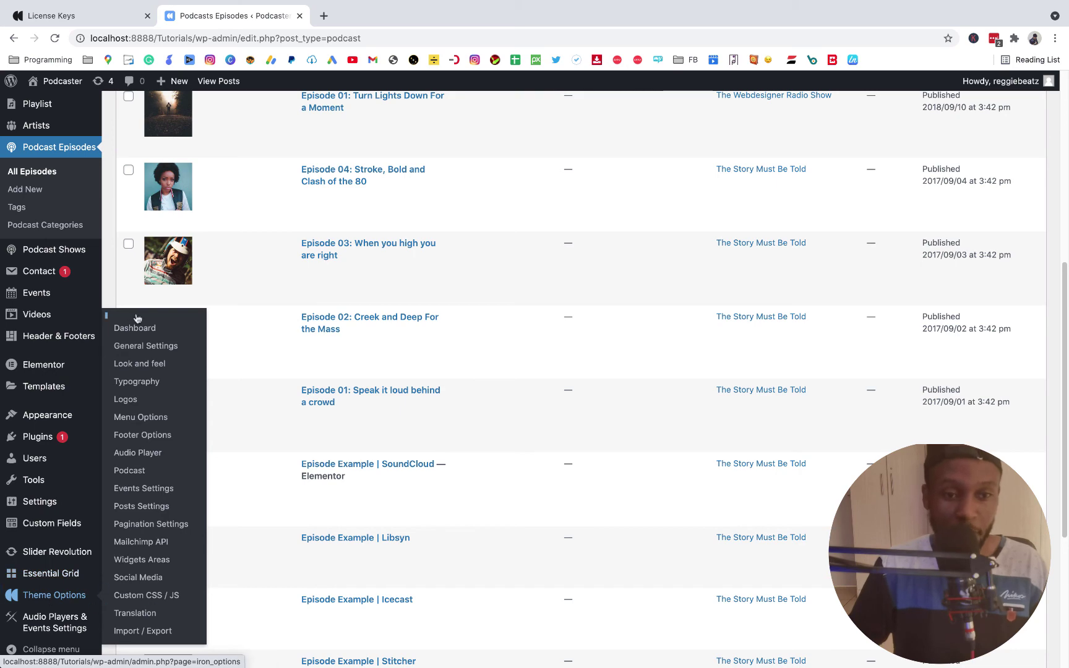
pyautogui.click(141, 327)
pyautogui.click(184, 215)
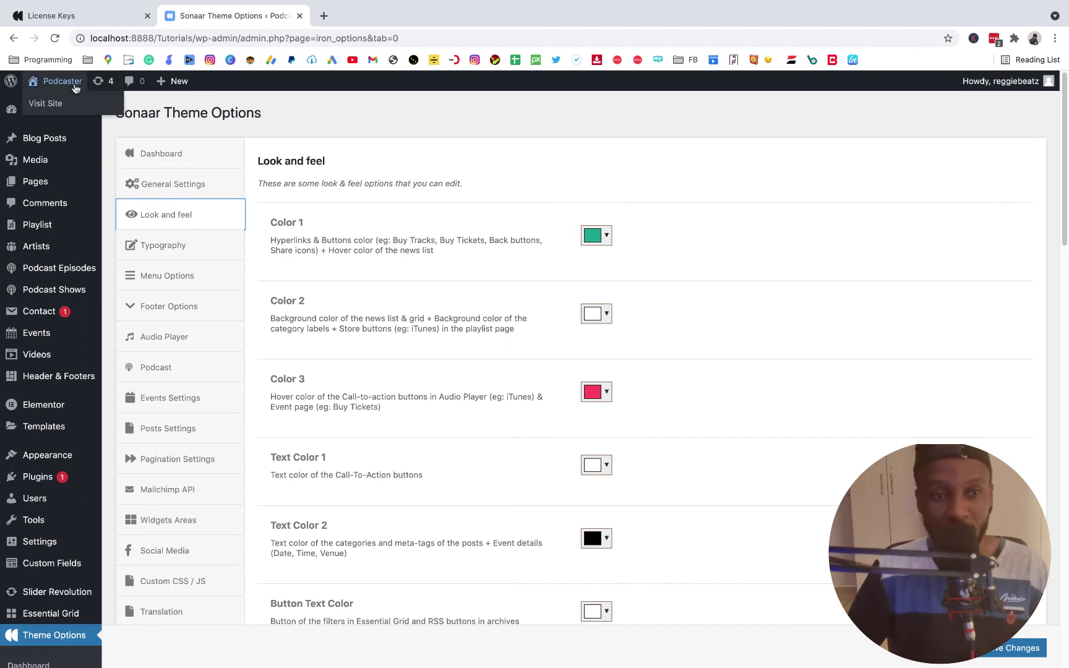
# Step: Open the live site in a separate browser tab, check its homepage and return to the Look and feel settings
pyautogui.rightClick(65, 100)
pyautogui.click(99, 106)
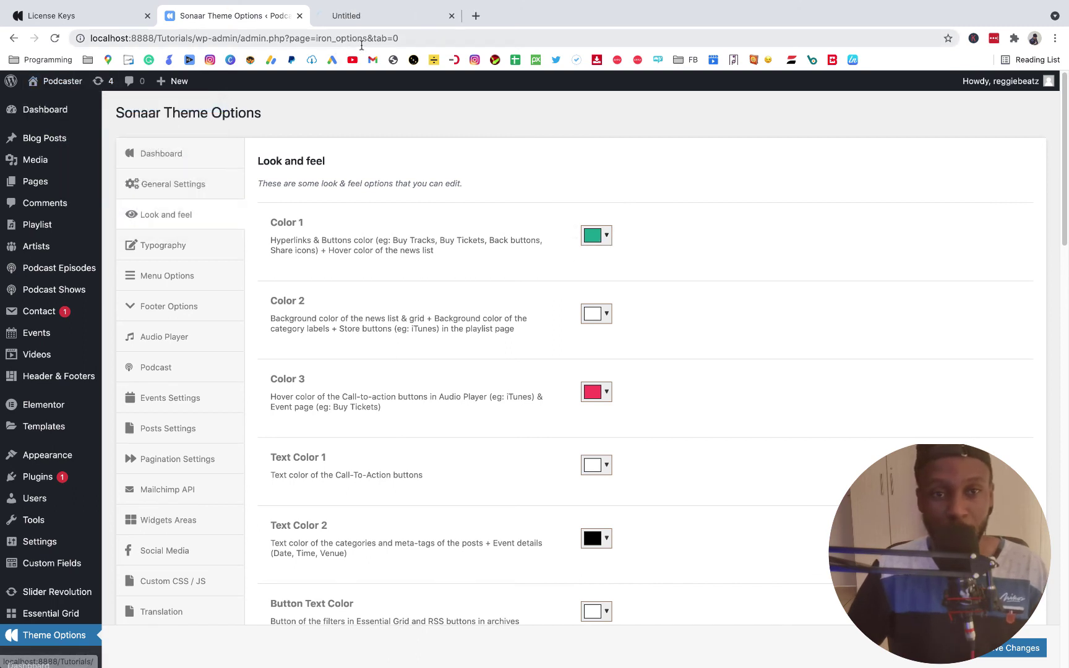
pyautogui.click(371, 19)
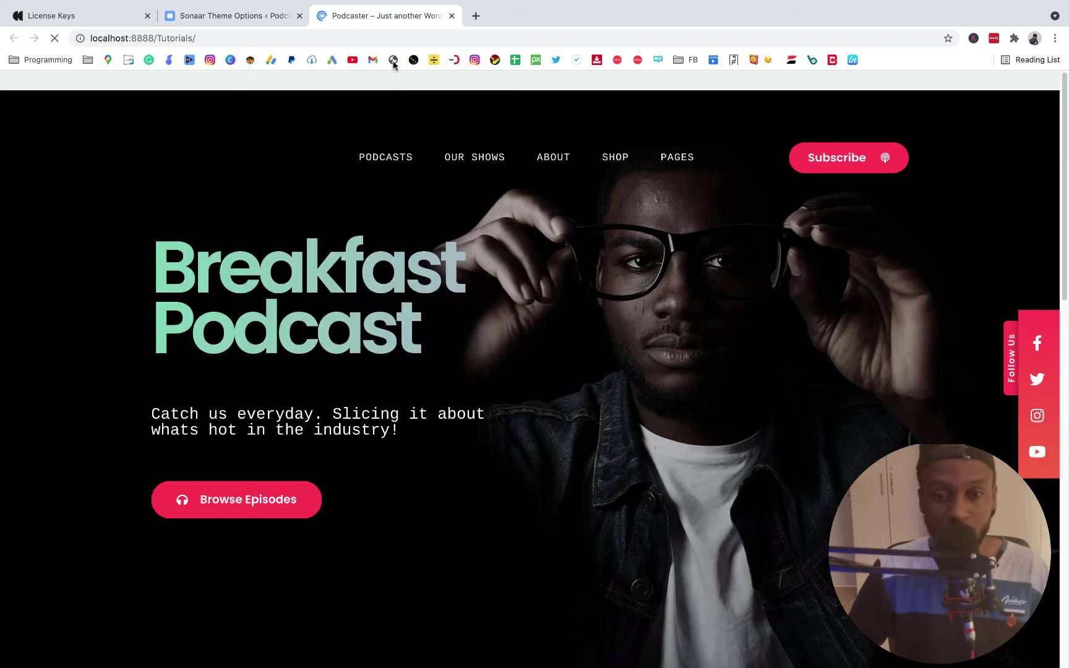
pyautogui.click(259, 19)
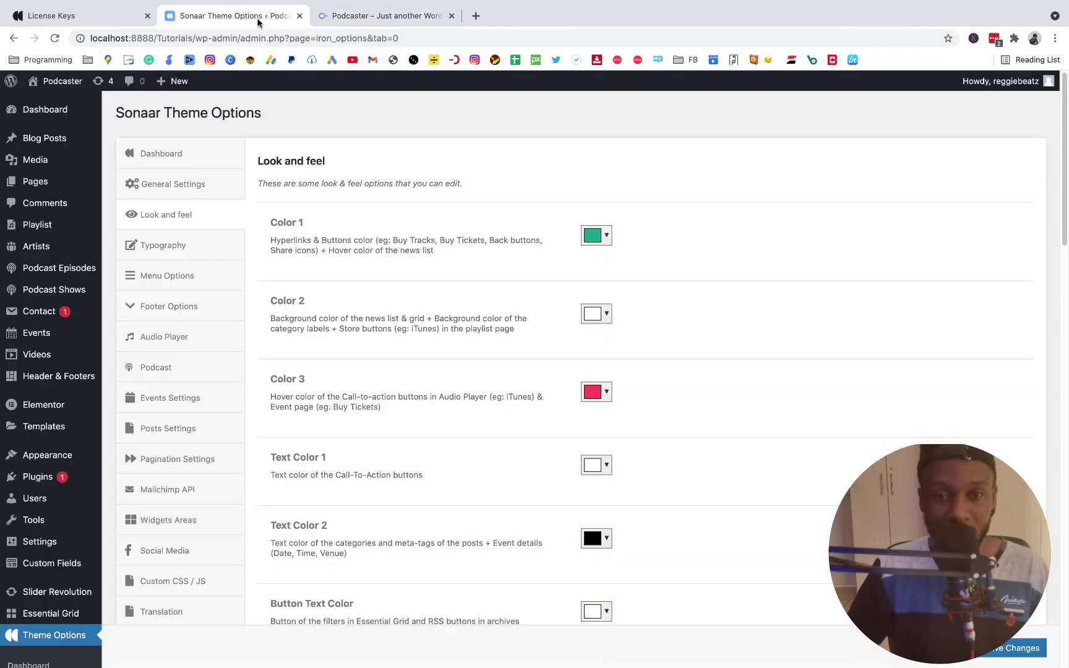
# Step: Set Color 1, used for hyperlinks and buttons, to yellow rgb(255, 225, 8)
pyautogui.click(605, 240)
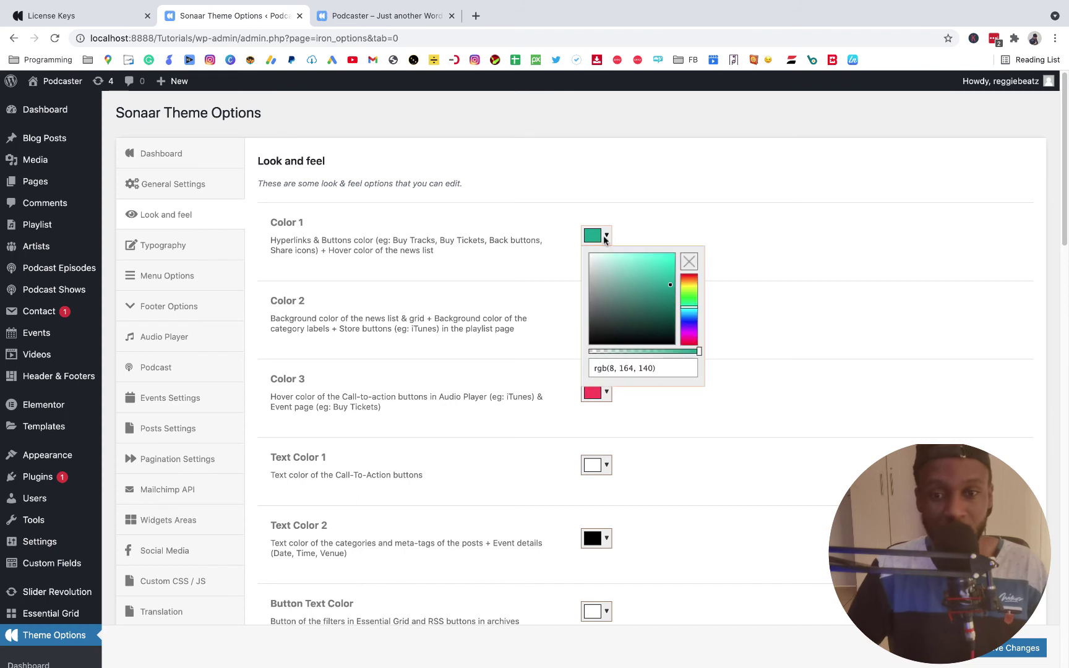
pyautogui.moveTo(690, 307)
pyautogui.mouseDown()
pyautogui.moveTo(692, 283)
pyautogui.moveTo(667, 265)
pyautogui.mouseUp()
pyautogui.click(656, 257)
pyautogui.click(689, 289)
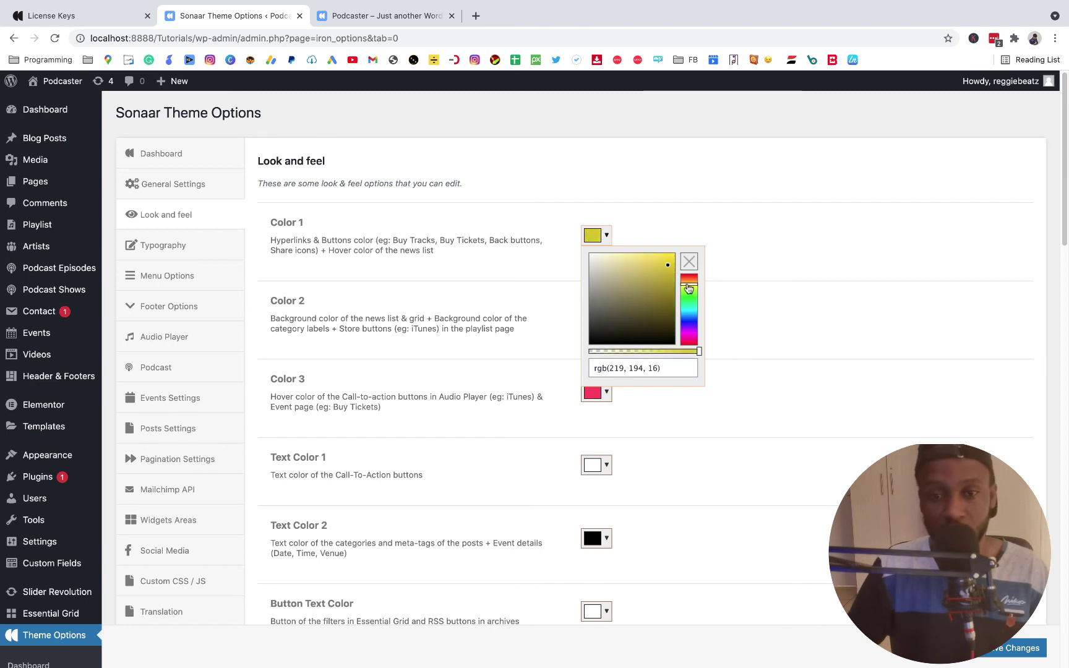
pyautogui.click(672, 255)
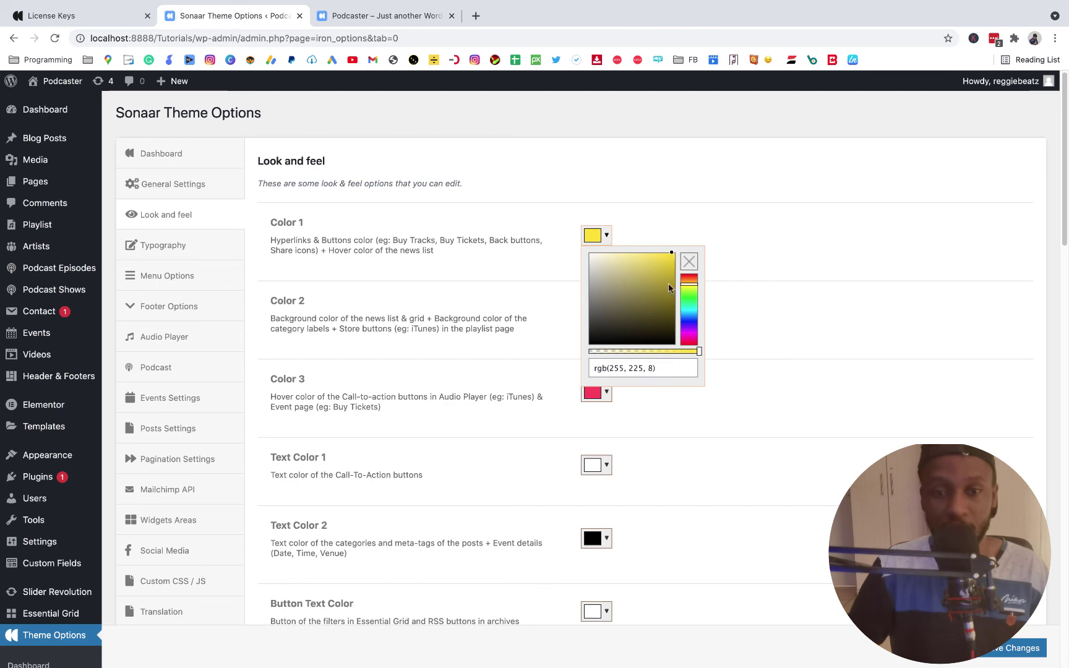
pyautogui.click(801, 302)
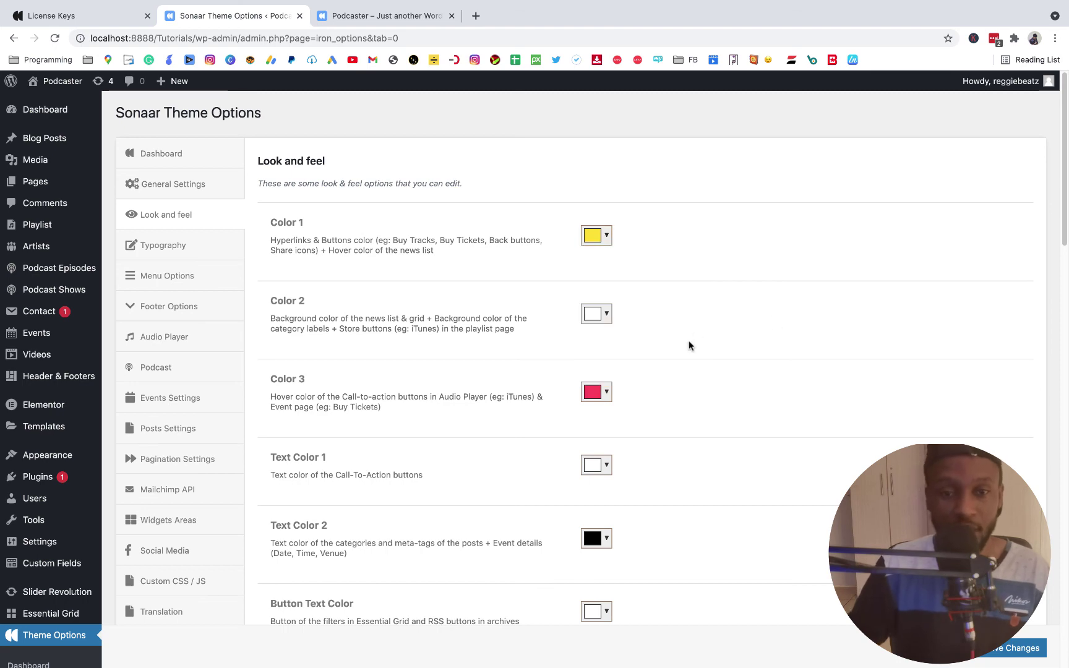
# Step: Set Color 3, the hover color of the call-to-action buttons, to a dark maroon
pyautogui.click(608, 392)
pyautogui.click(643, 473)
pyautogui.click(851, 416)
# Step: Save the Look and feel changes after reviewing the layout and background options, and open the Typography settings
pyautogui.scroll(-10, 851, 416)
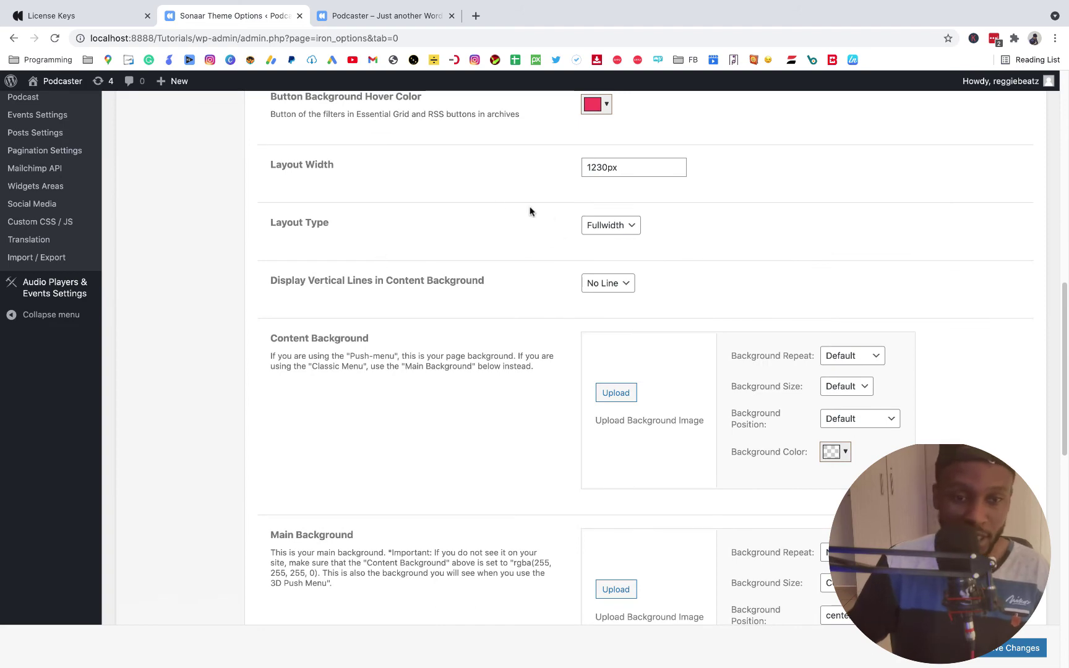
pyautogui.scroll(-10, 417, 211)
pyautogui.scroll(11, 434, 308)
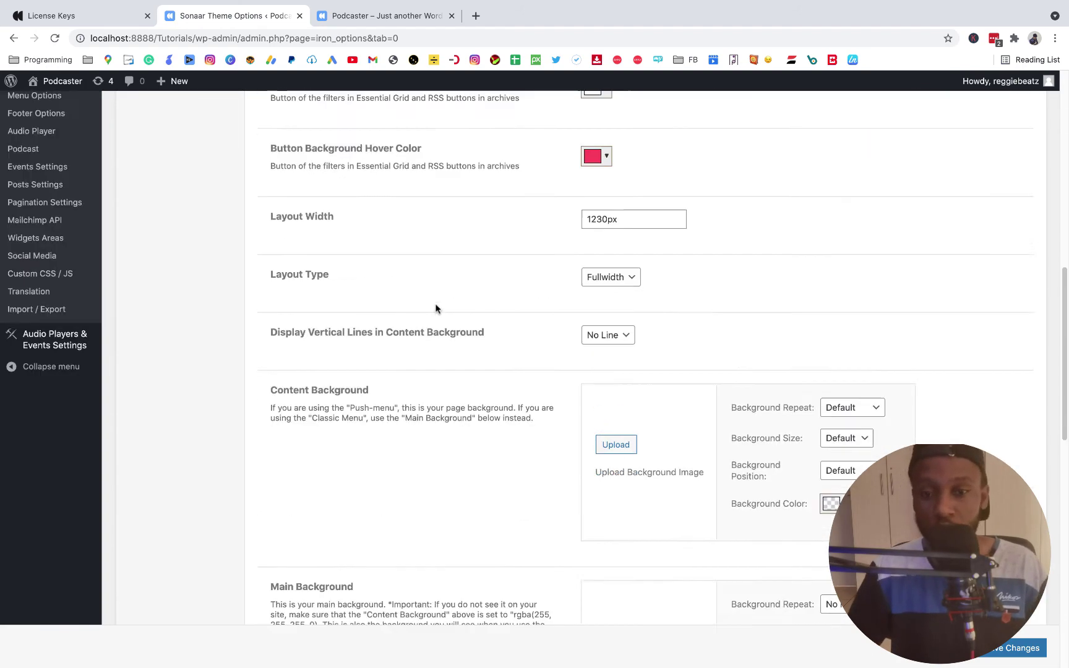
pyautogui.scroll(15, 436, 308)
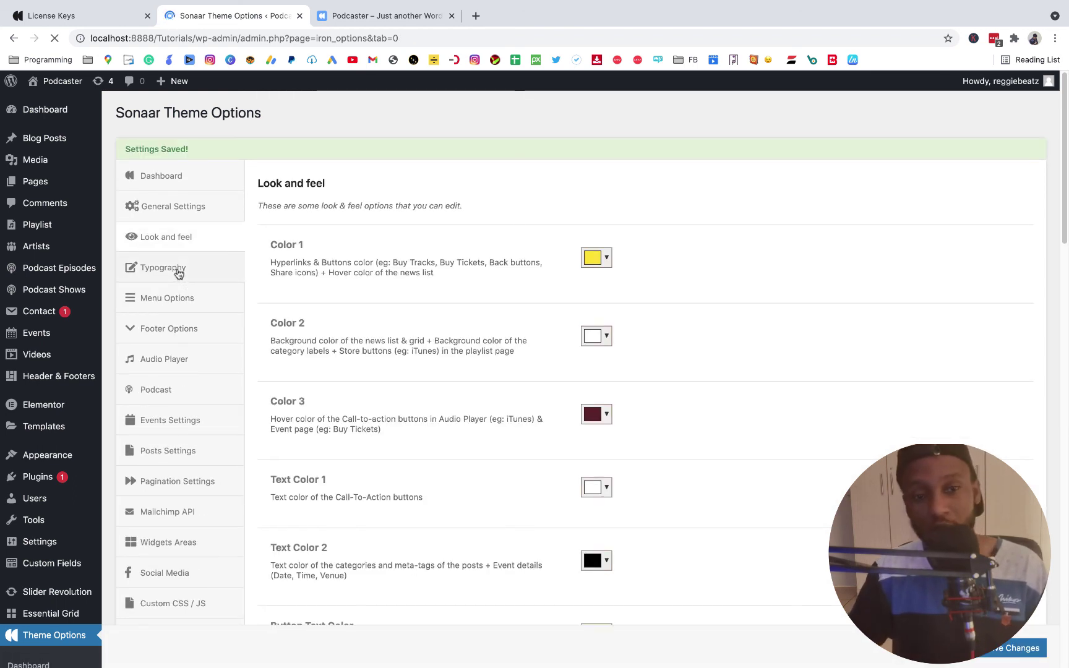
pyautogui.click(179, 274)
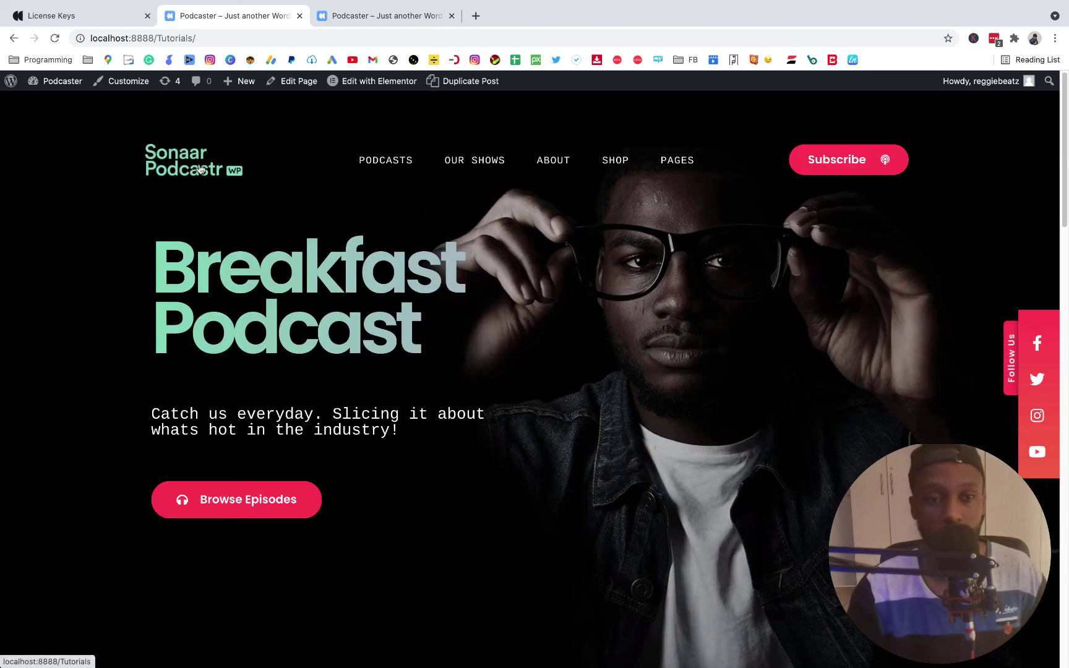
# Step: Return to the WordPress dashboard and examine the Logos section of the Theme Options, including the dark, light and retina versions
pyautogui.moveTo(64, 90)
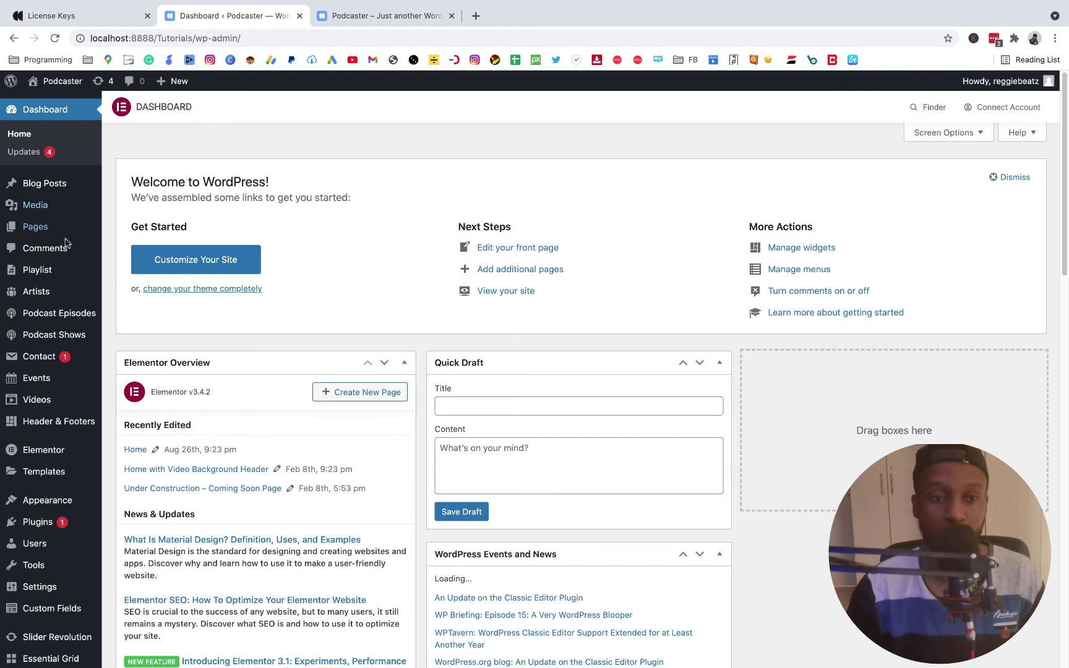
pyautogui.scroll(-10, 150, 425)
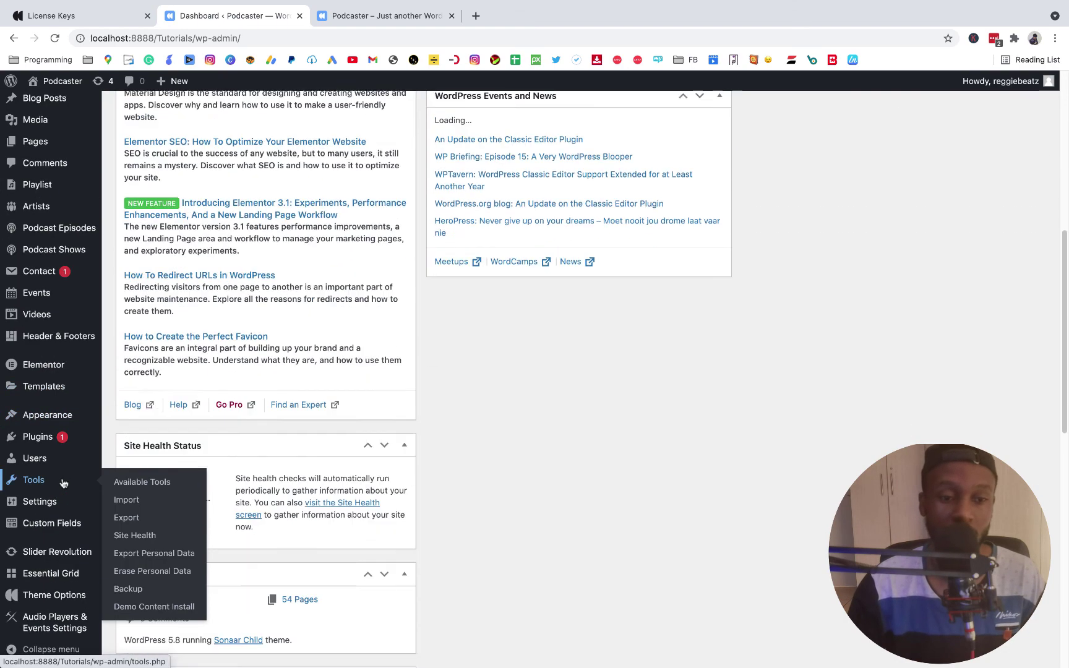
pyautogui.moveTo(72, 606)
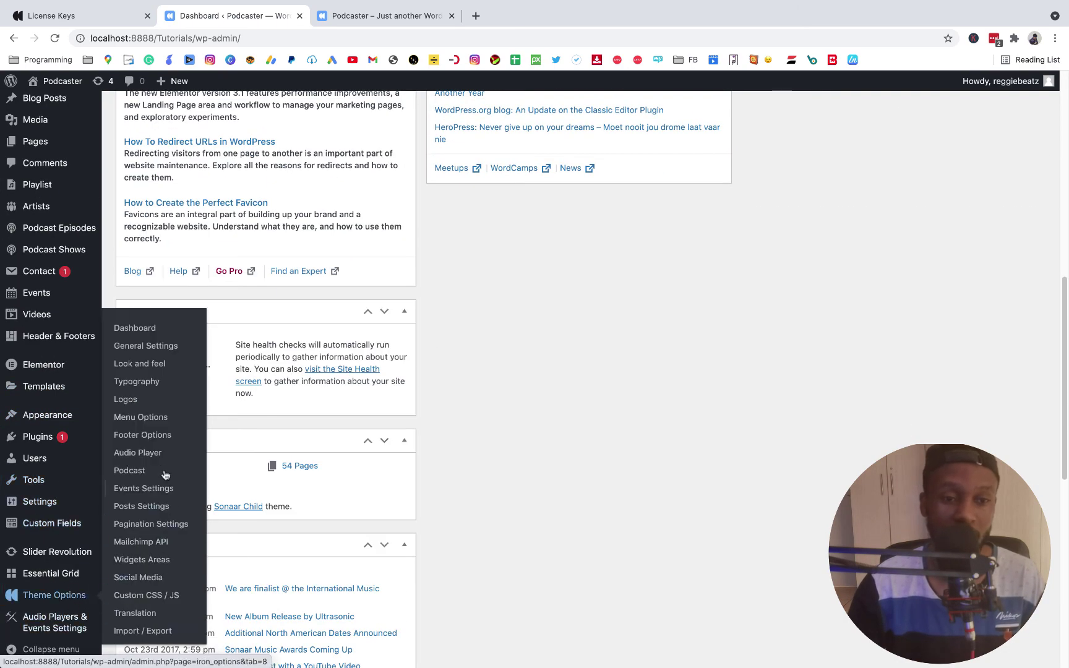
pyautogui.click(136, 402)
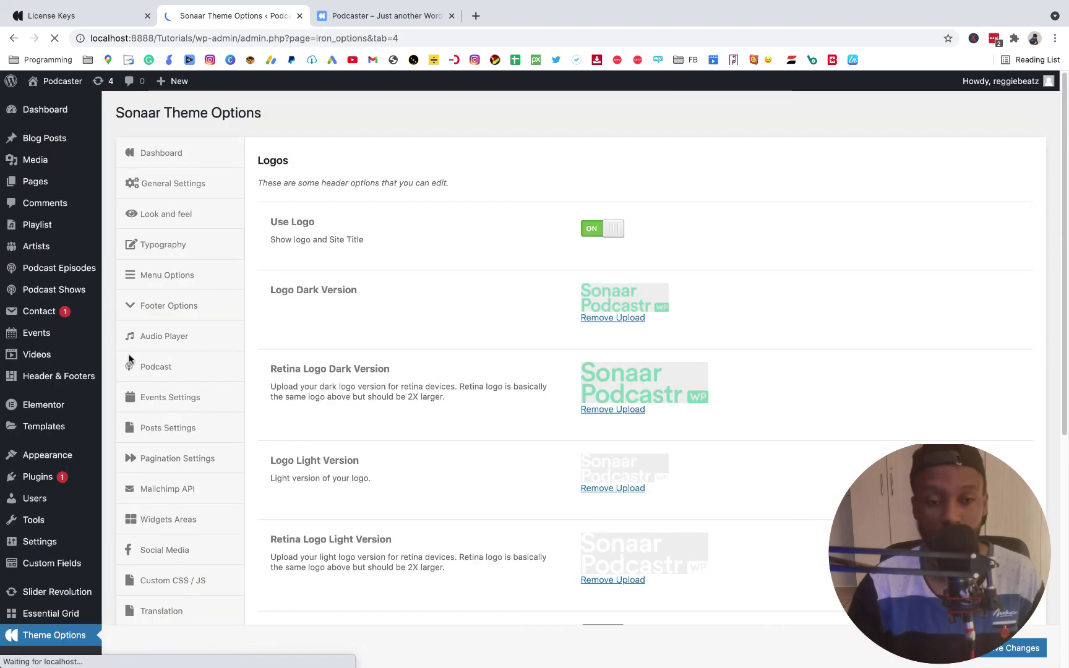
pyautogui.scroll(-3, 55, 473)
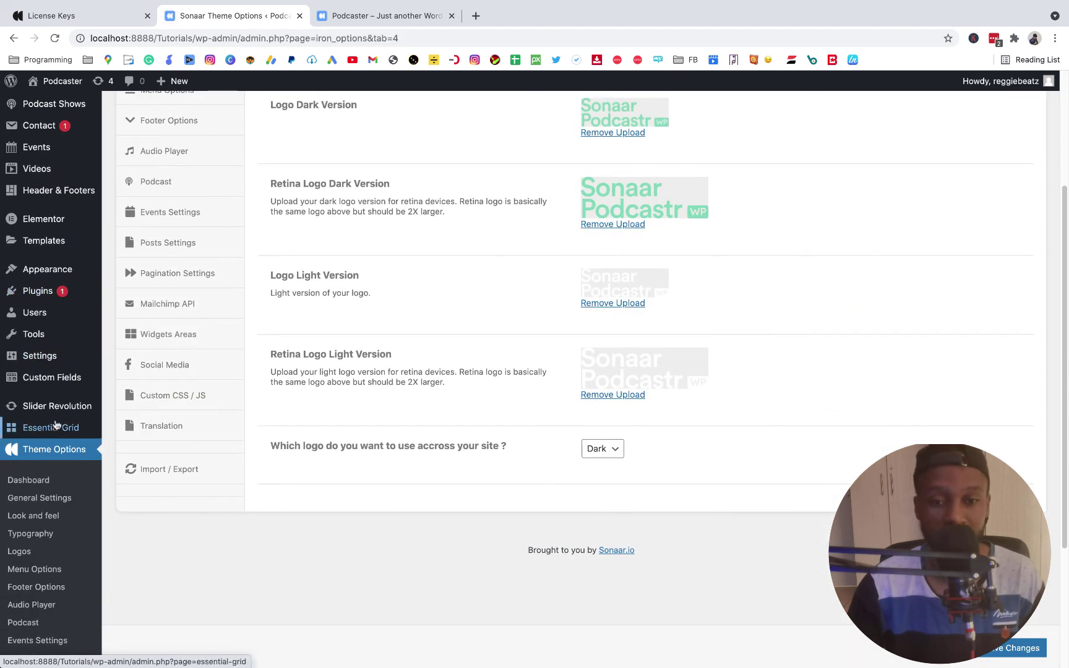
pyautogui.scroll(3, 314, 416)
pyautogui.scroll(1, 315, 421)
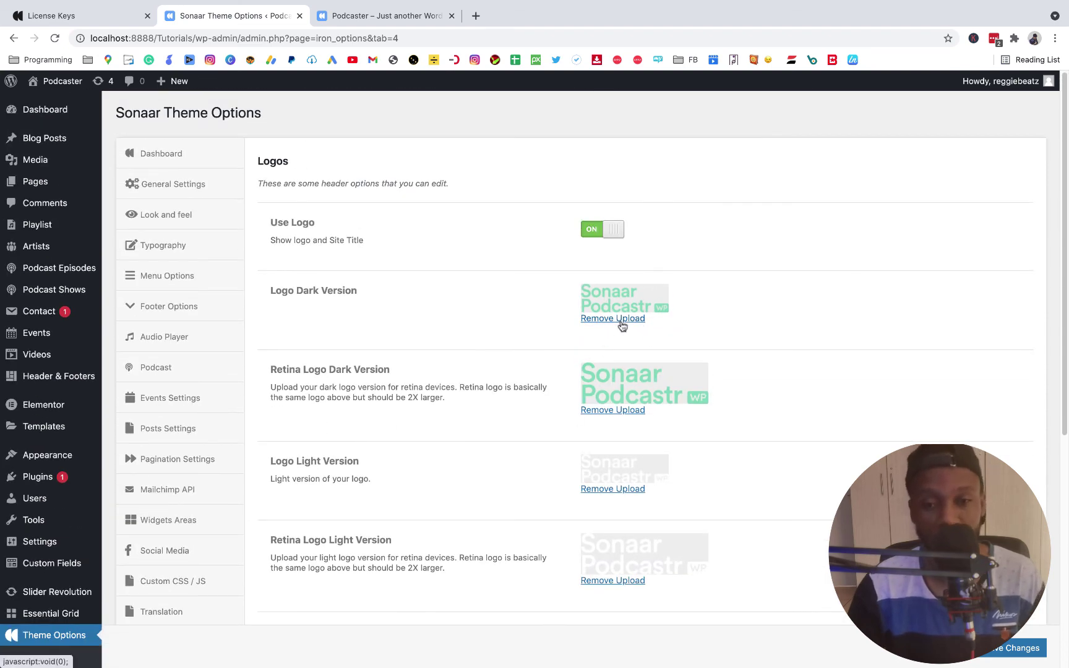
pyautogui.scroll(-5, 791, 402)
pyautogui.scroll(5, 777, 425)
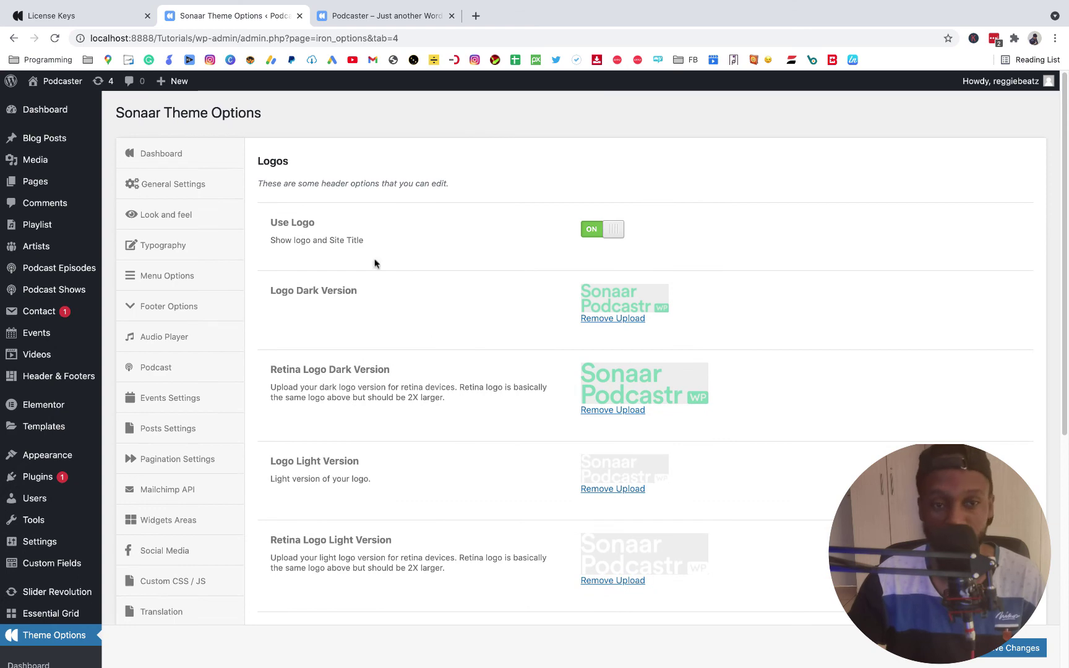
# Step: Switch to the live homepage, briefly play the featured Episode 05 and look over the Latest Episodes cards and the host section
pyautogui.click(402, 16)
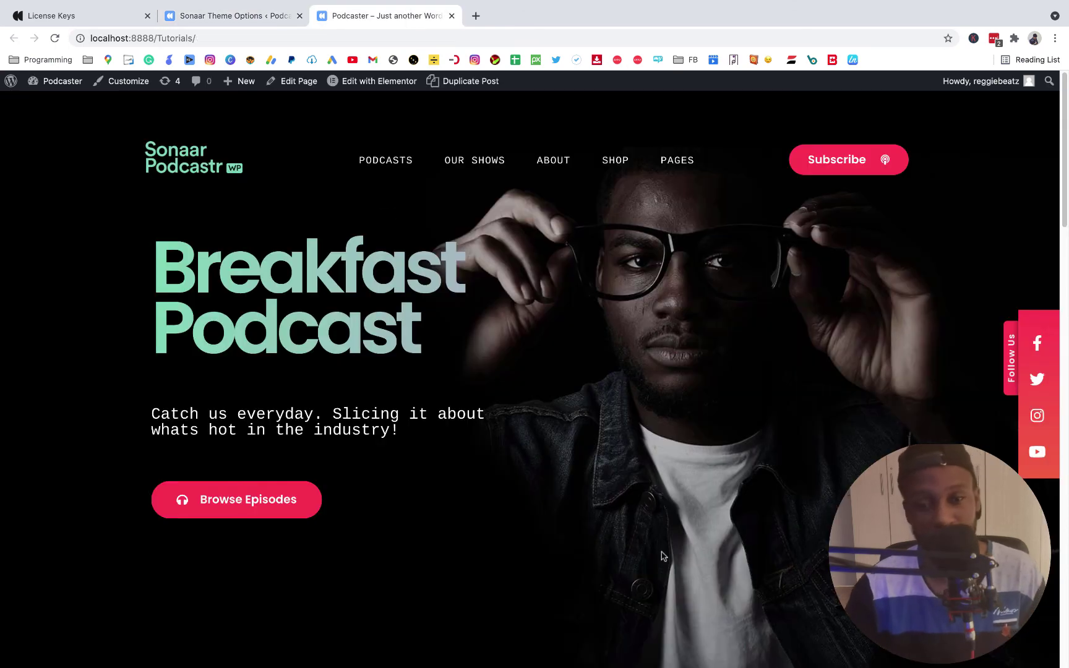
pyautogui.scroll(-4, 663, 556)
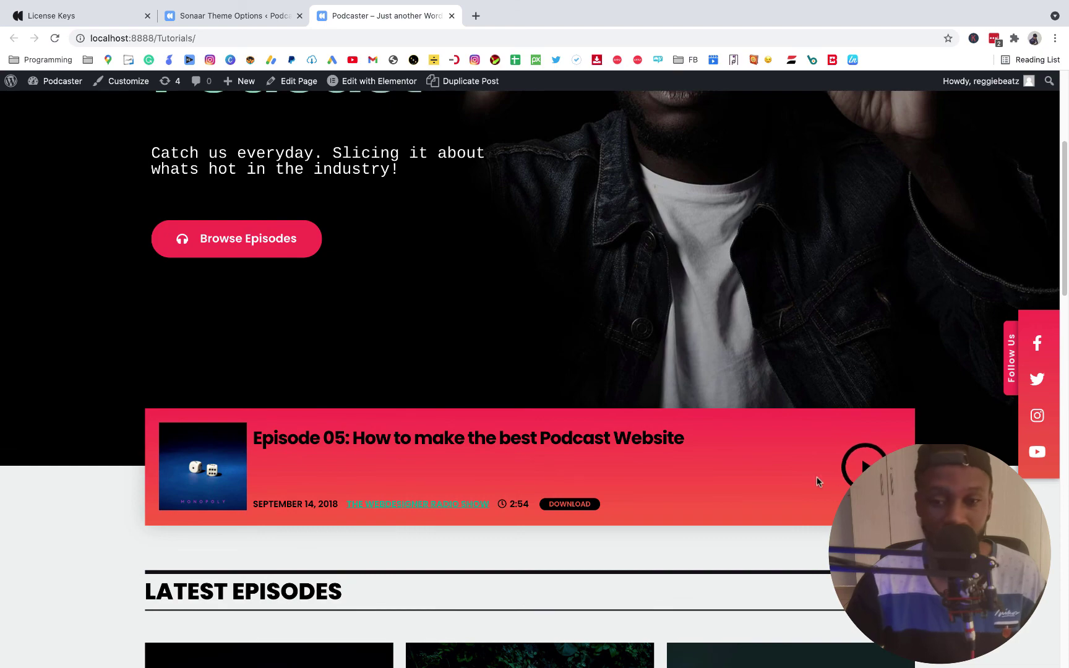
pyautogui.scroll(-14, 816, 481)
pyautogui.scroll(8, 508, 419)
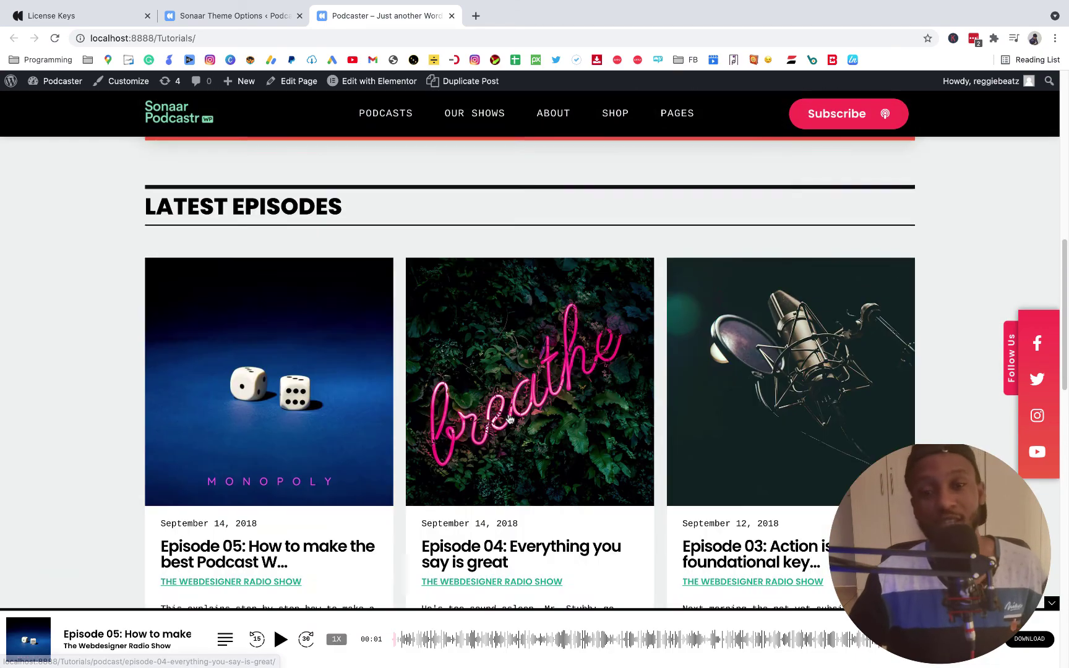
pyautogui.scroll(10, 509, 419)
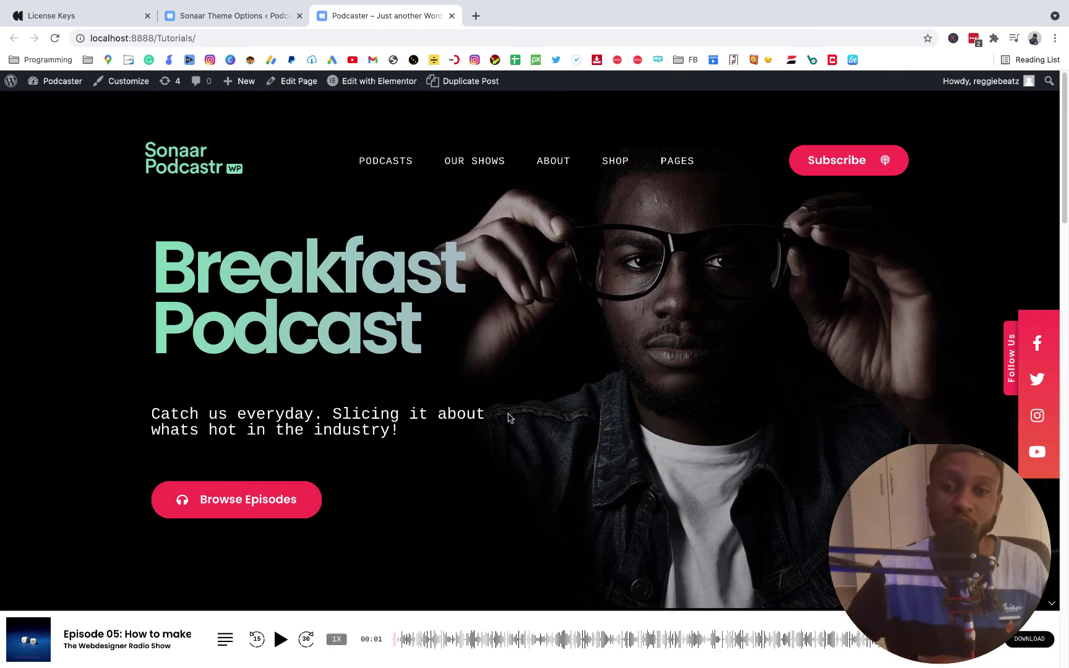
pyautogui.scroll(-10, 509, 419)
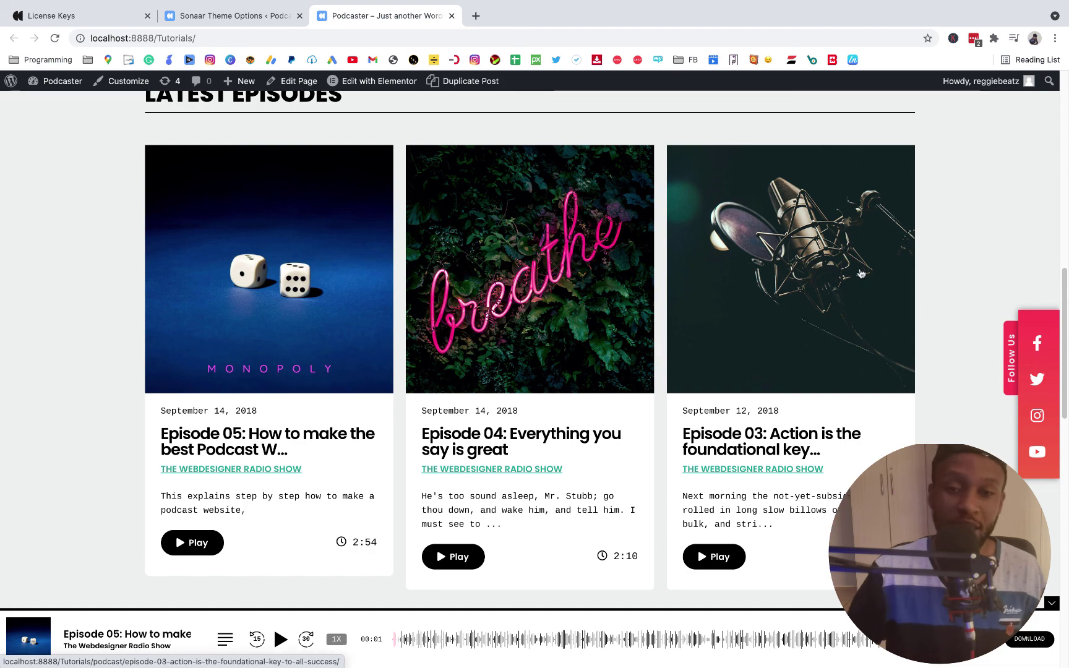
pyautogui.scroll(-6, 526, 513)
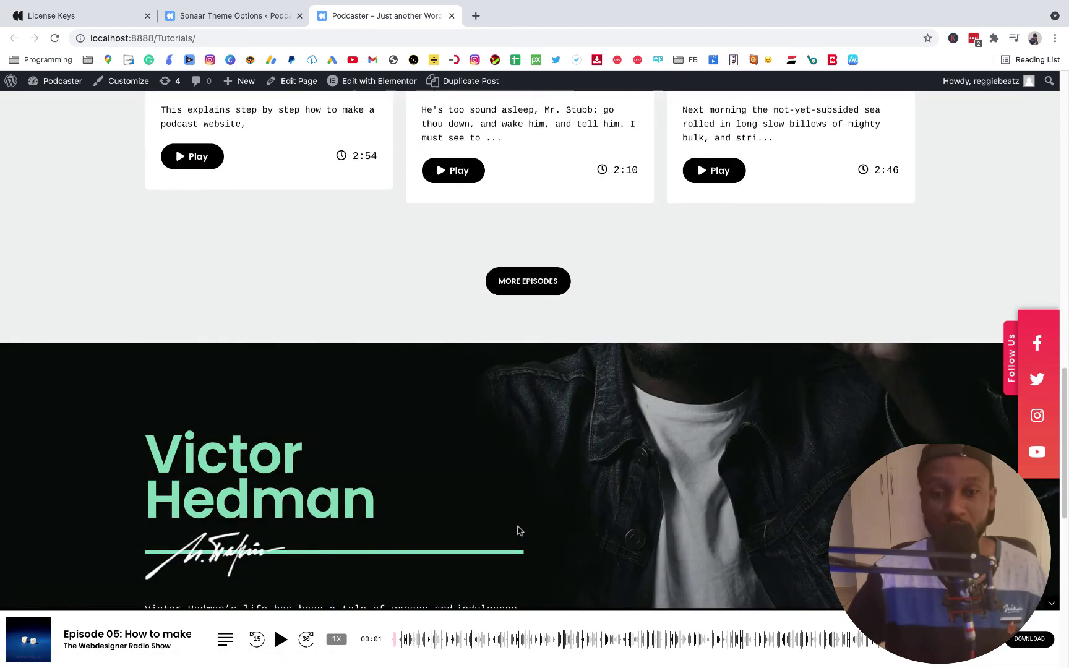